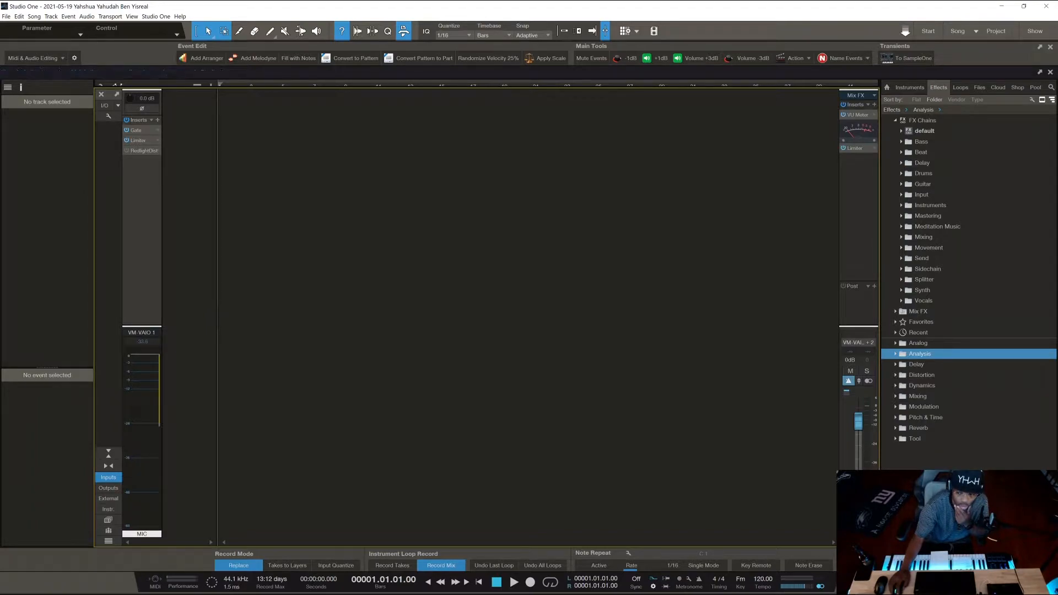
# Add seven mono audio tracks named drums to the arrangement, with MIC as input and Main as output.
pyautogui.press('F3')
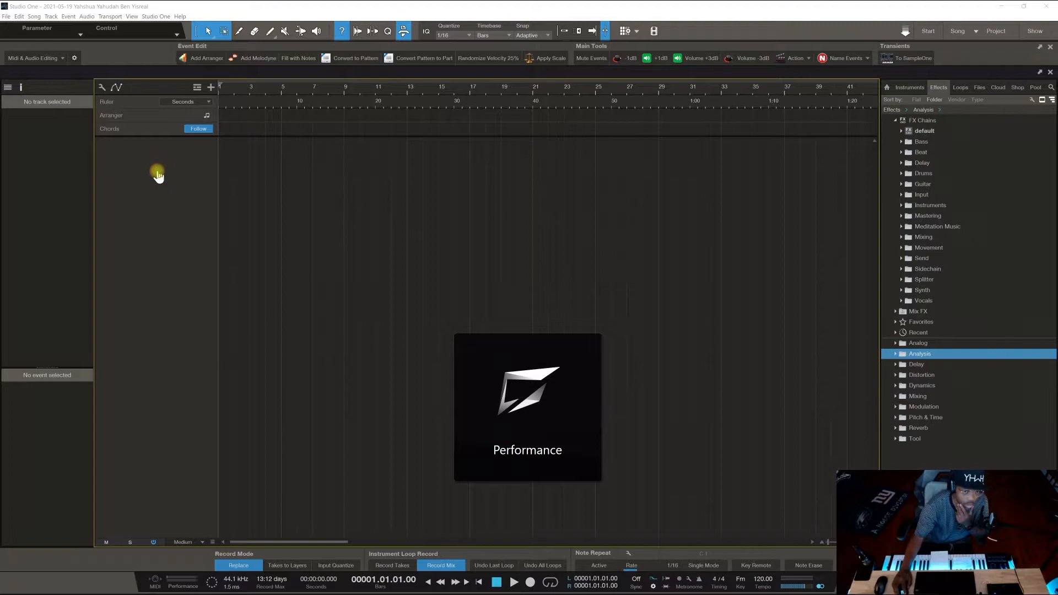
pyautogui.press('t')
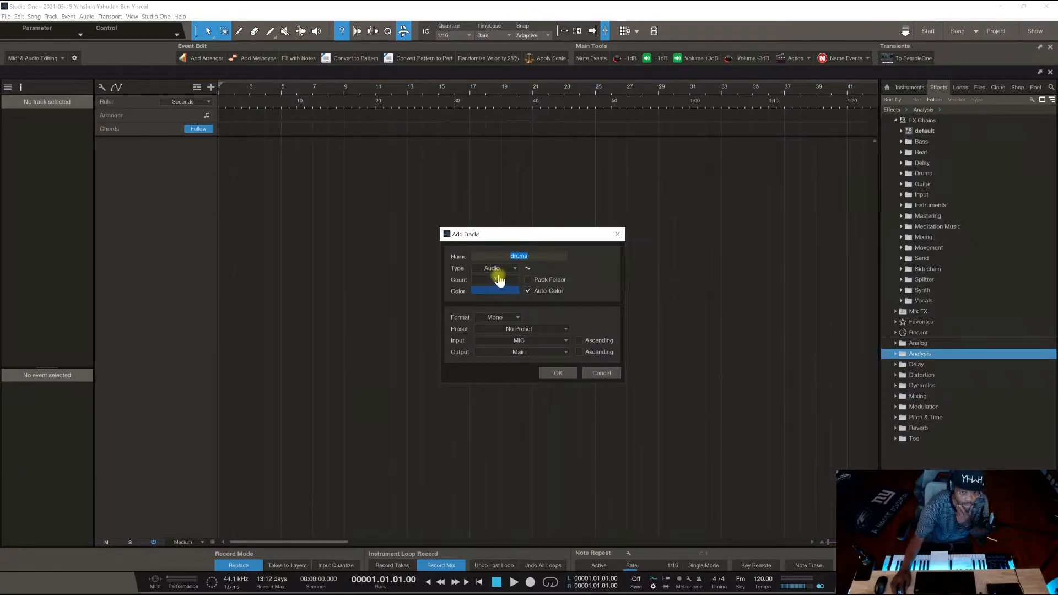
pyautogui.click(520, 255)
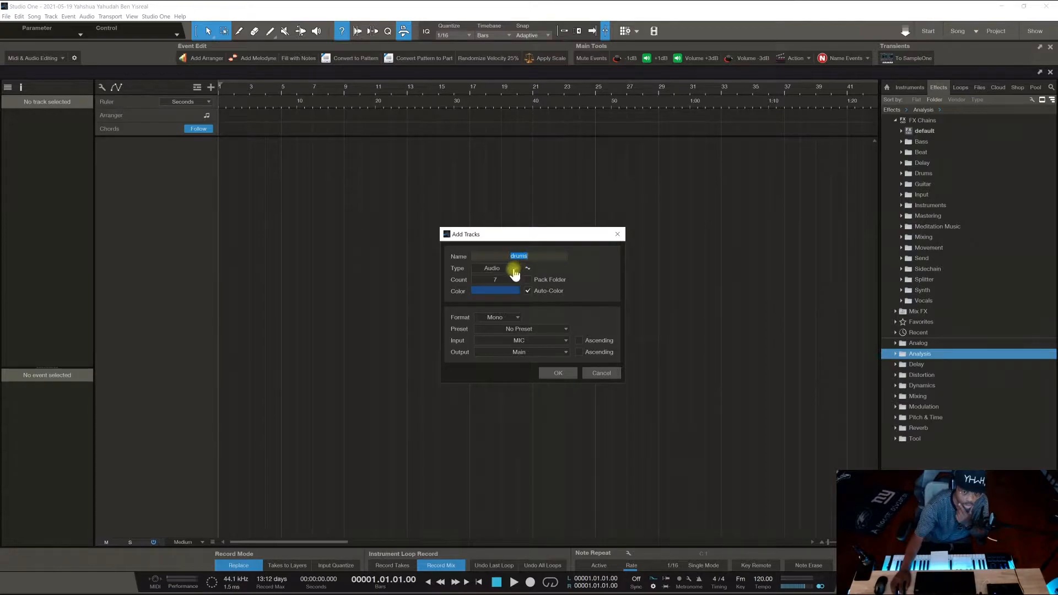
pyautogui.click(561, 374)
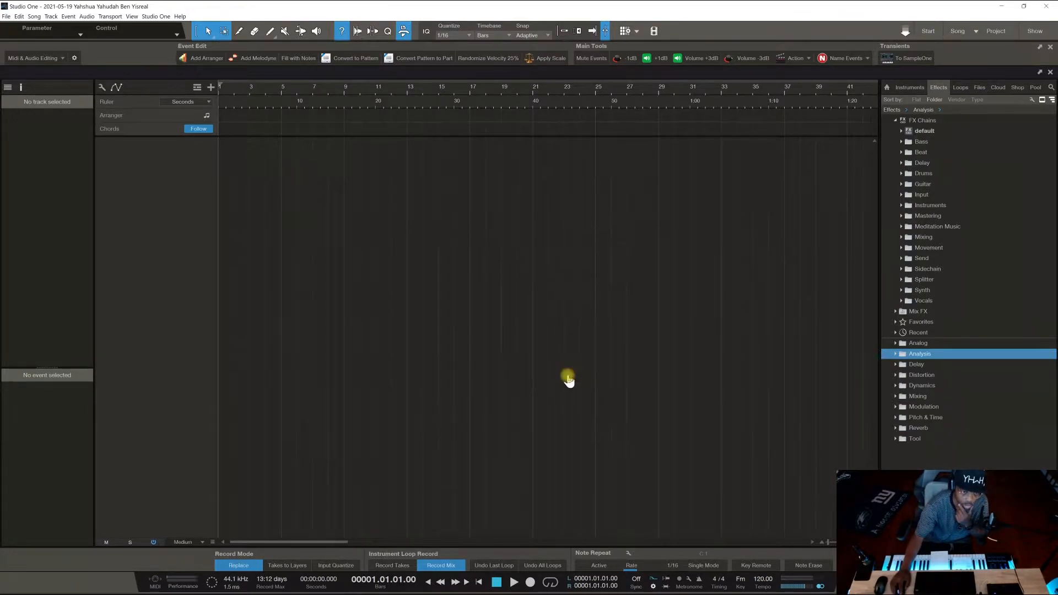
pyautogui.click(204, 167)
pyautogui.click(203, 208)
pyautogui.click(200, 262)
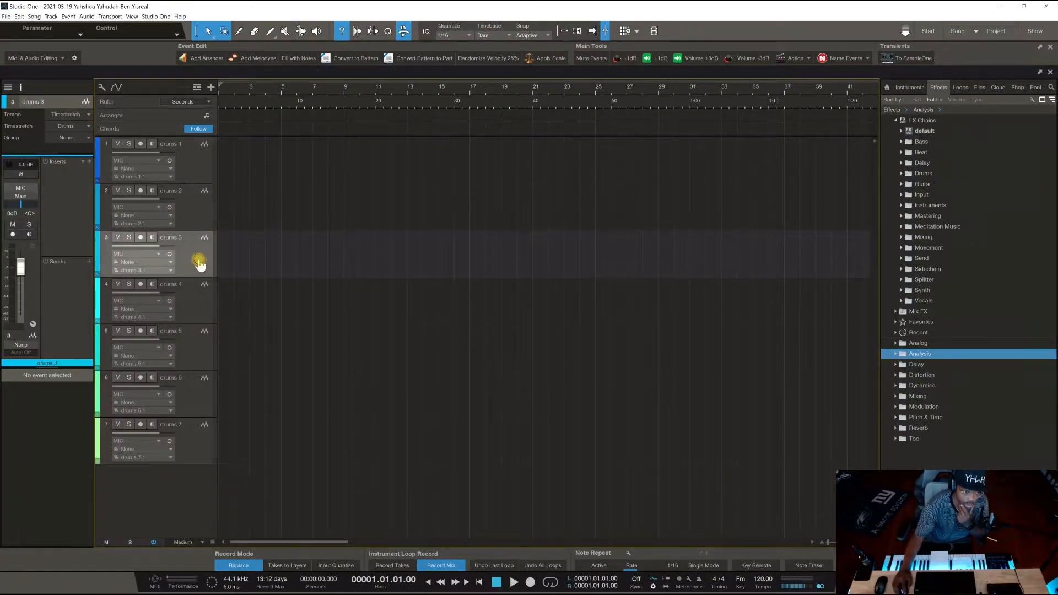
pyautogui.click(208, 430)
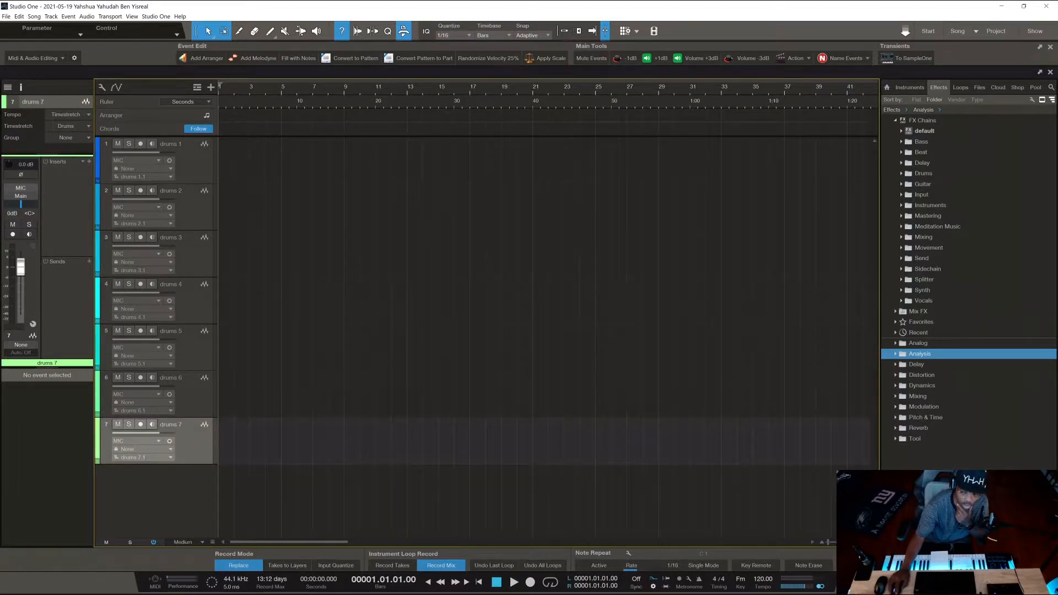
# Show the console and insert Pro EQ from the Mixing effects on the drums 1 channel.
pyautogui.press('F3')
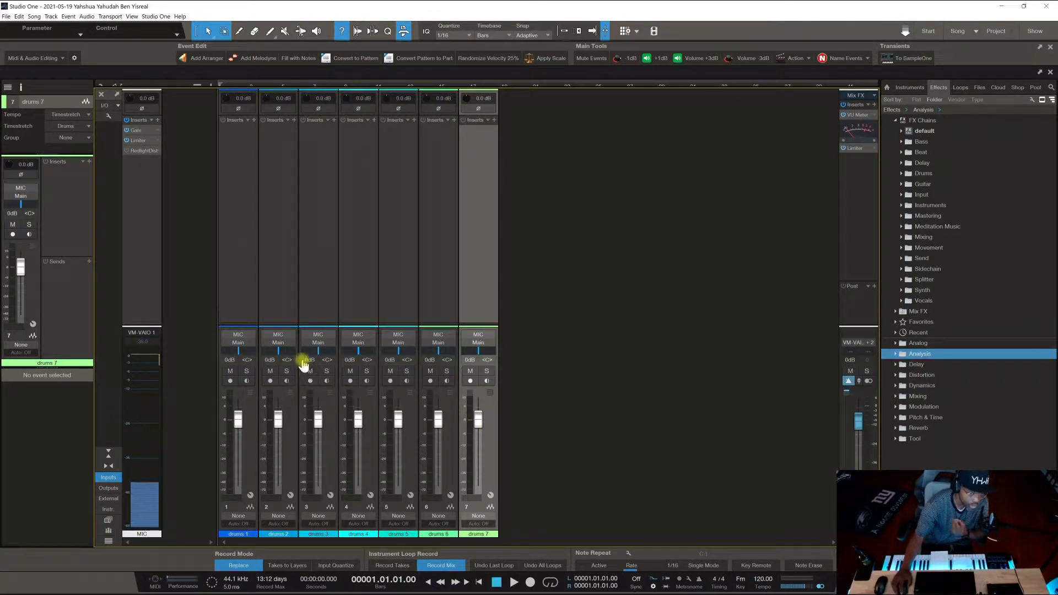
pyautogui.click(246, 132)
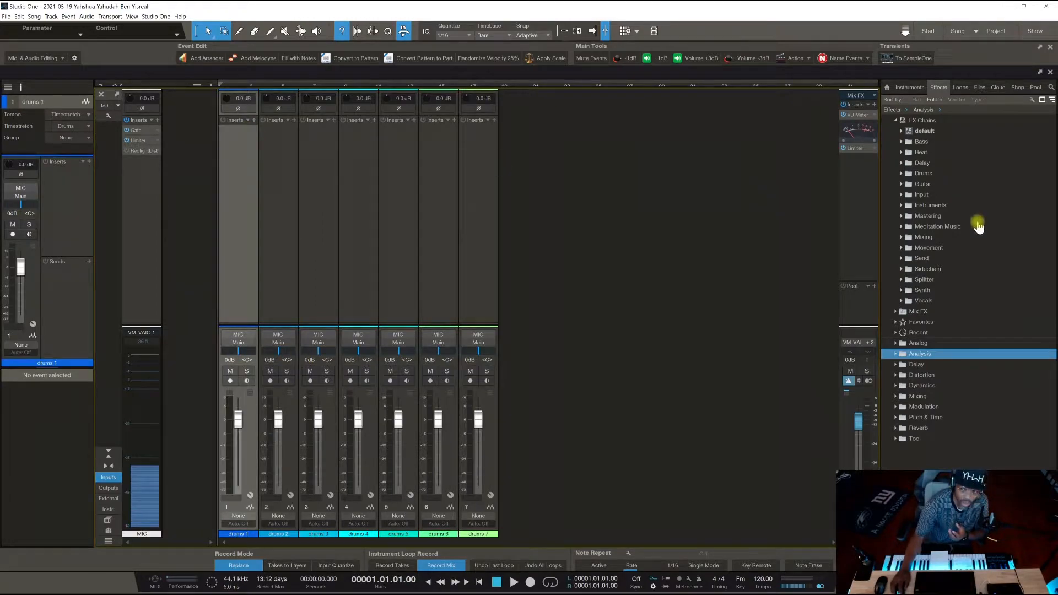
pyautogui.click(896, 385)
pyautogui.scroll(-6, 923, 458)
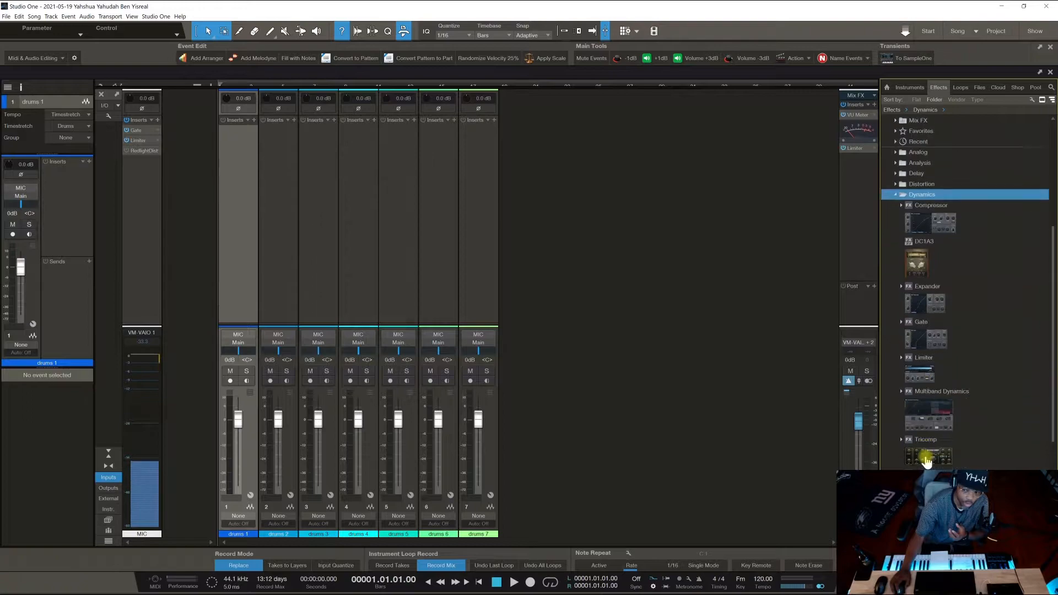
pyautogui.scroll(3, 925, 460)
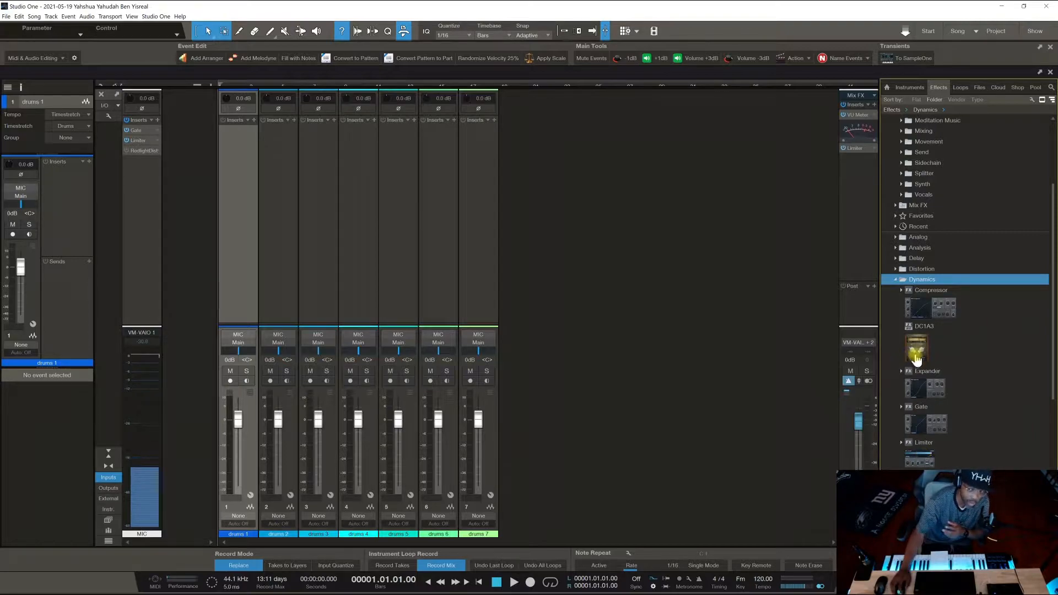
pyautogui.click(895, 281)
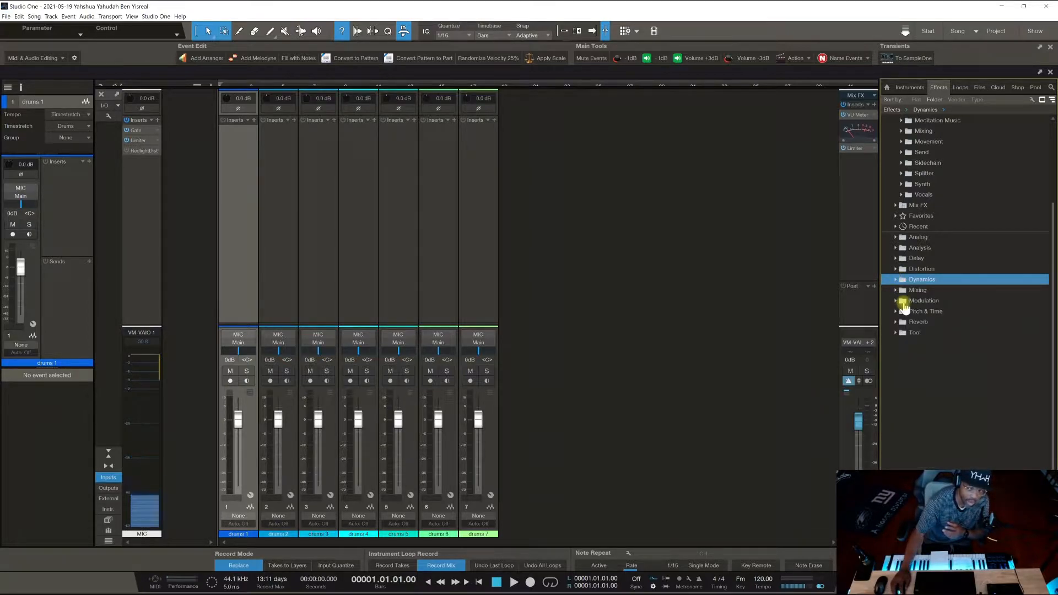
pyautogui.click(896, 291)
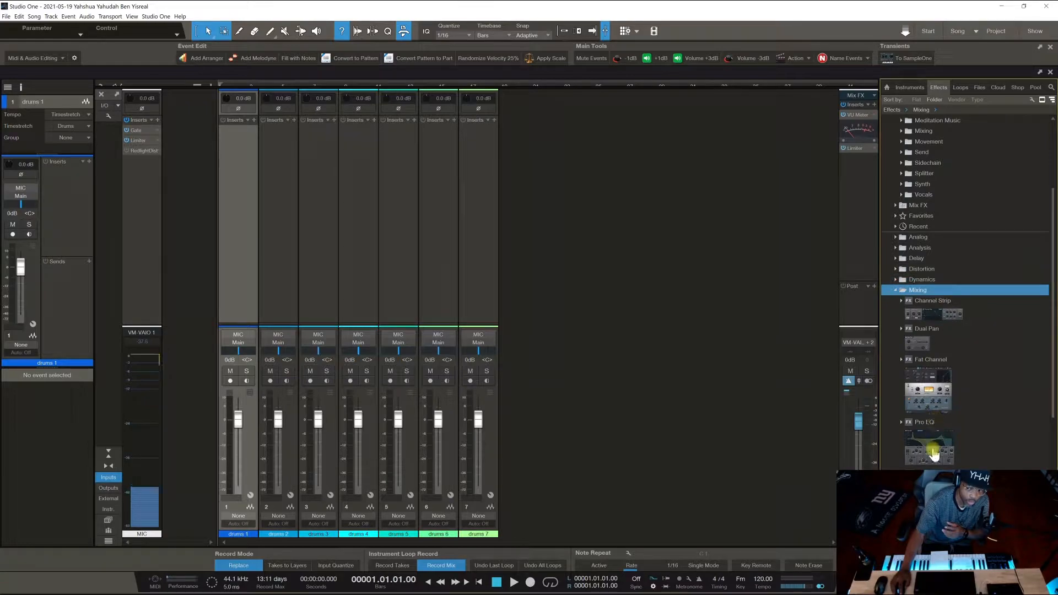
pyautogui.moveTo(931, 444); pyautogui.dragTo(246, 141)
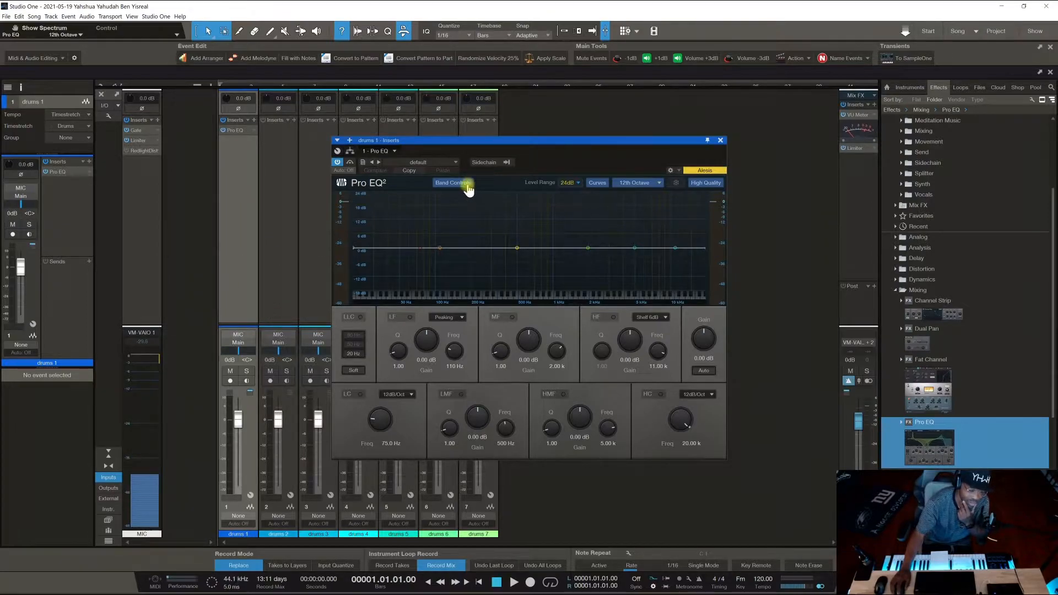
pyautogui.click(719, 141)
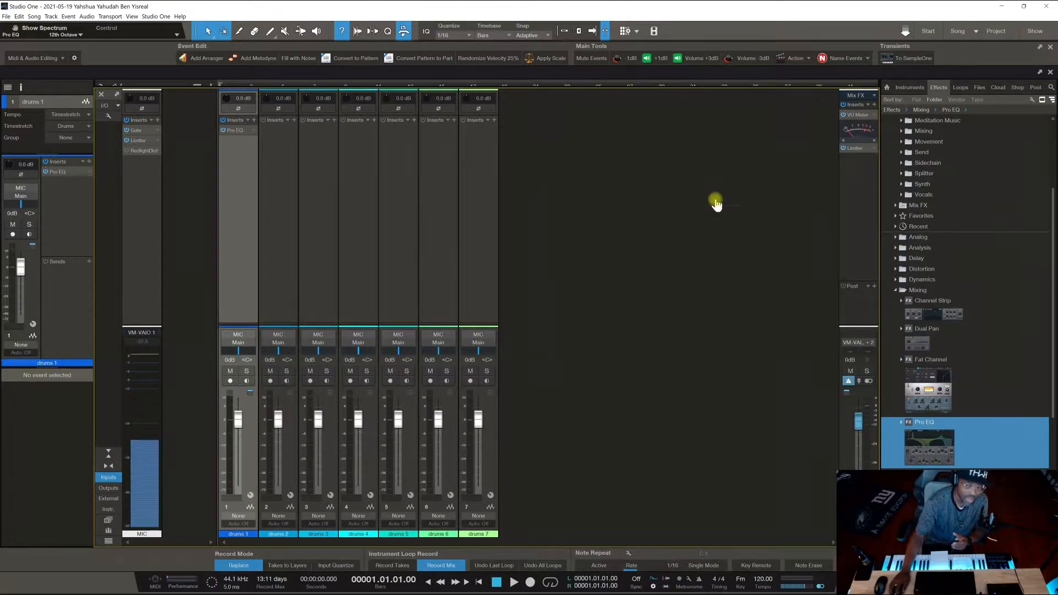
# Insert Compressor, Expander, Gate, Limiter and Multiband Dynamics after Pro EQ on drums 1 and copy the whole chain to drums 2.
pyautogui.click(916, 291)
pyautogui.click(922, 280)
pyautogui.moveTo(930, 309); pyautogui.dragTo(224, 160)
pyautogui.moveTo(927, 387); pyautogui.dragTo(242, 166)
pyautogui.moveTo(925, 421); pyautogui.dragTo(234, 176)
pyautogui.moveTo(929, 466); pyautogui.dragTo(239, 201)
pyautogui.moveTo(932, 479); pyautogui.dragTo(230, 185)
pyautogui.click(715, 141)
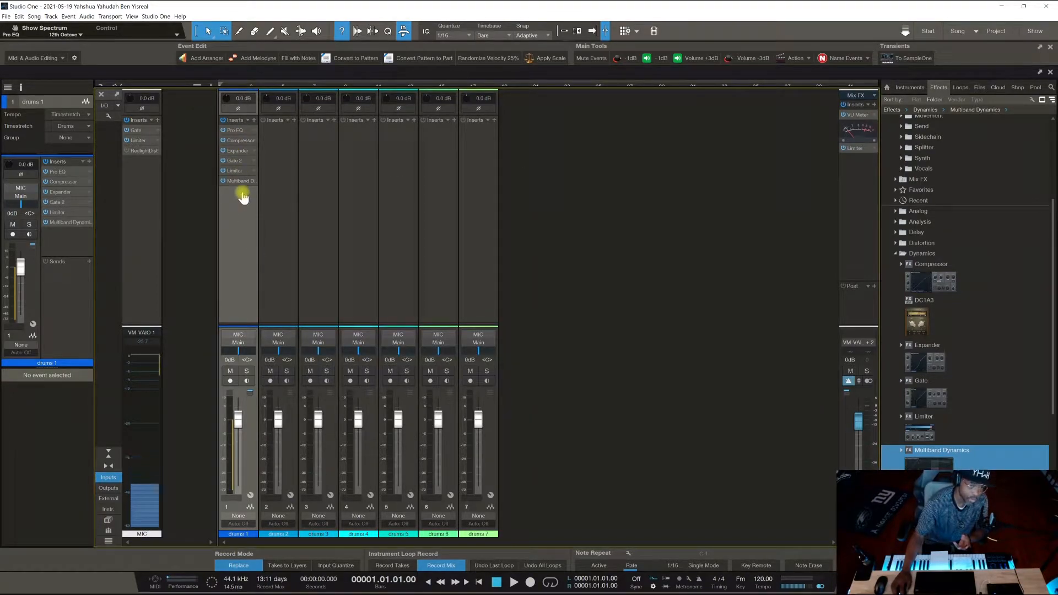
pyautogui.moveTo(241, 121); pyautogui.dragTo(288, 134)
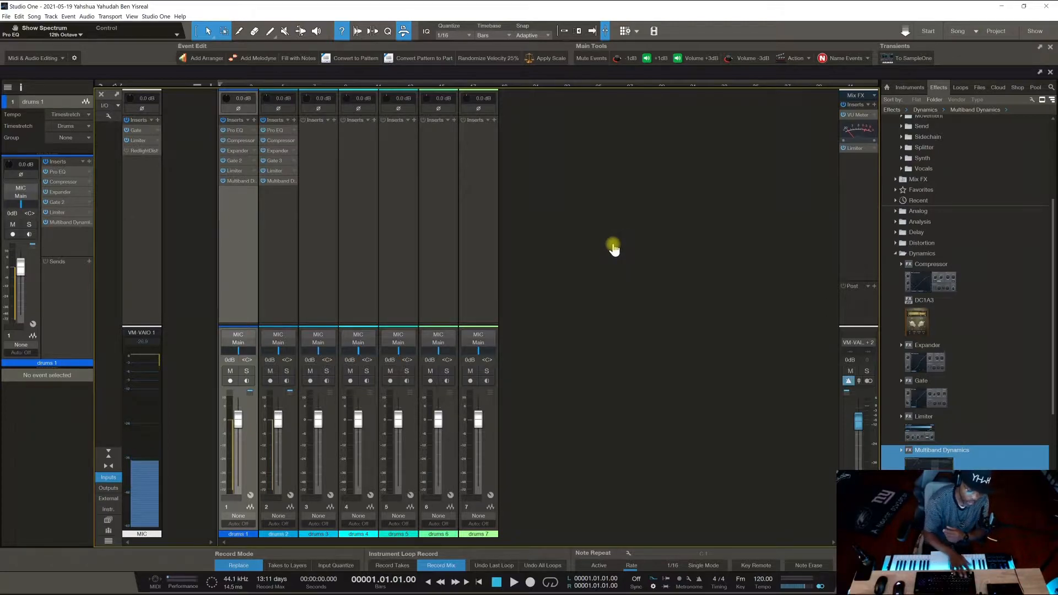
# Undo the chain copy on drums 2 and the dynamics inserts on drums 1, keeping only Pro EQ.
pyautogui.hotkey('ctrl', 'z')
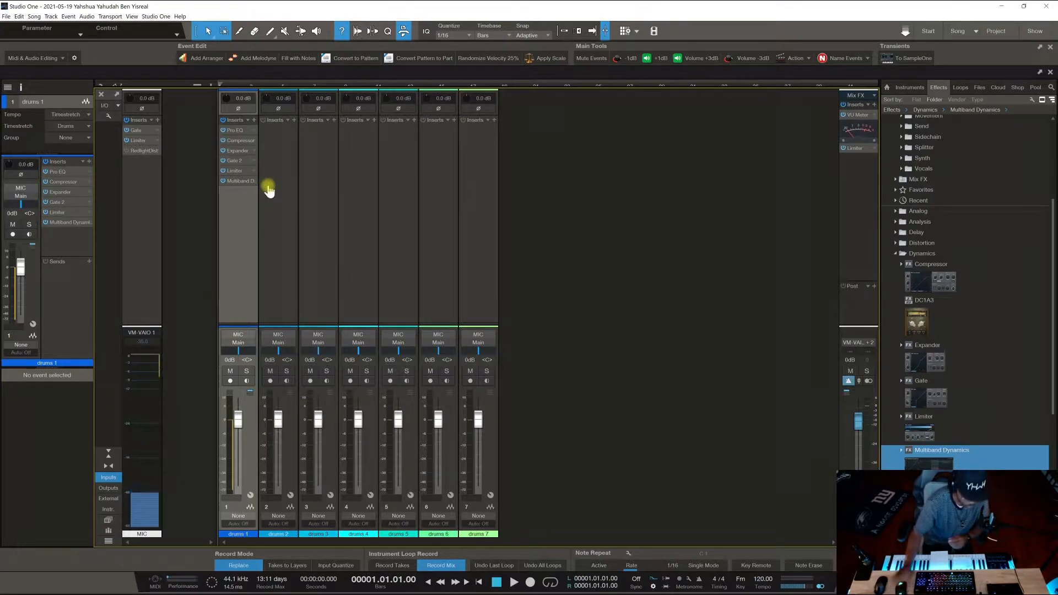
pyautogui.hotkey('ctrl', 'z')
pyautogui.hotkey('ctrl', 'z')
pyautogui.hotkey('ctrl', 'z')
pyautogui.hotkey('ctrl', 'z')
pyautogui.hotkey('ctrl', 'z')
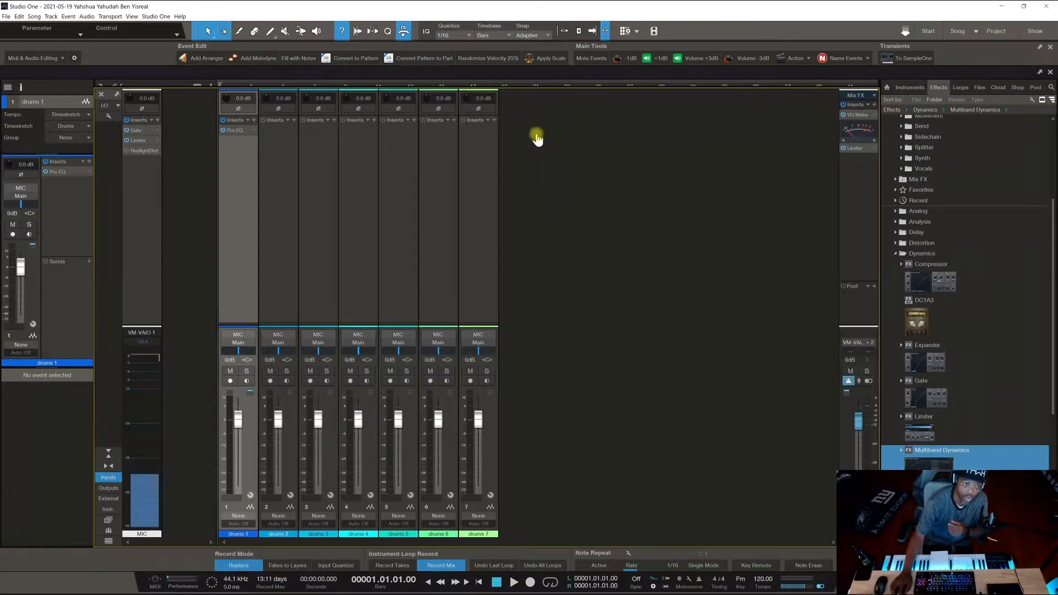
# Detach the console into a floating window, enlarge it to fit all drum channels and position it over the arrangement.
pyautogui.click(117, 94)
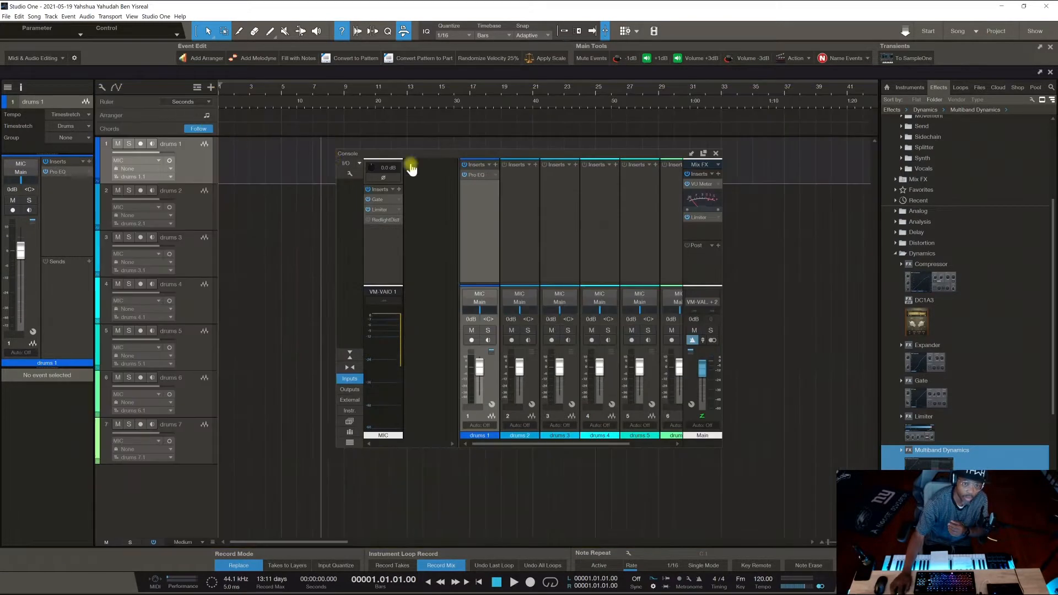
pyautogui.moveTo(461, 155); pyautogui.dragTo(237, 71)
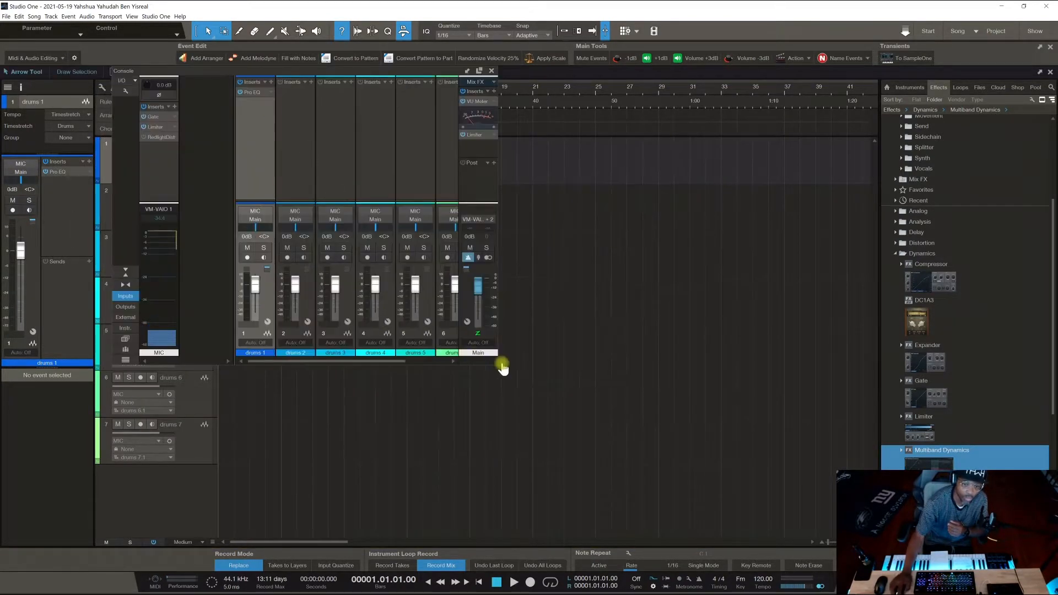
pyautogui.moveTo(497, 362); pyautogui.dragTo(1020, 534)
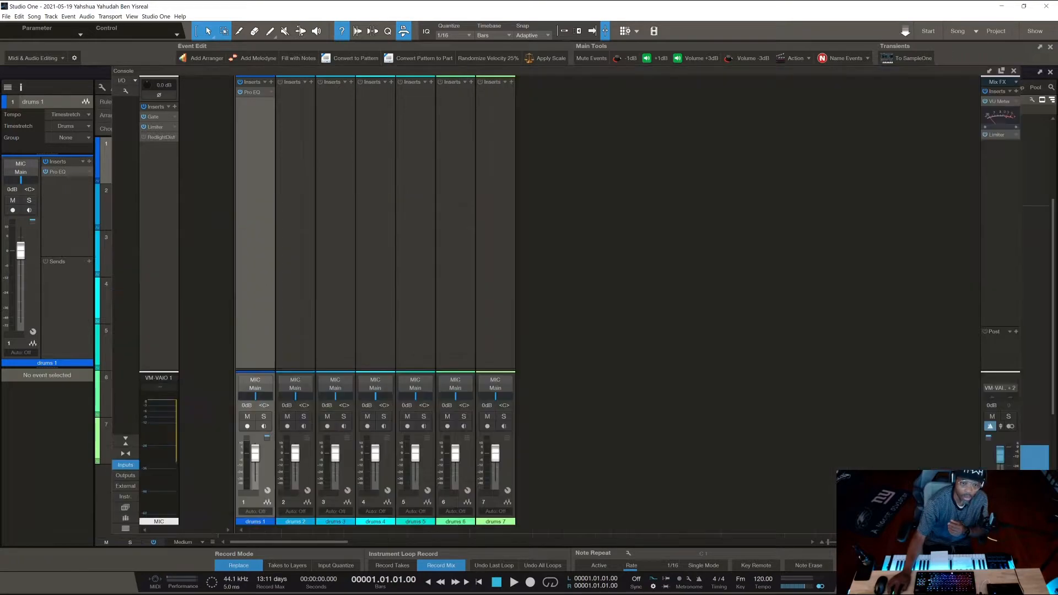
pyautogui.moveTo(354, 70); pyautogui.dragTo(316, 74)
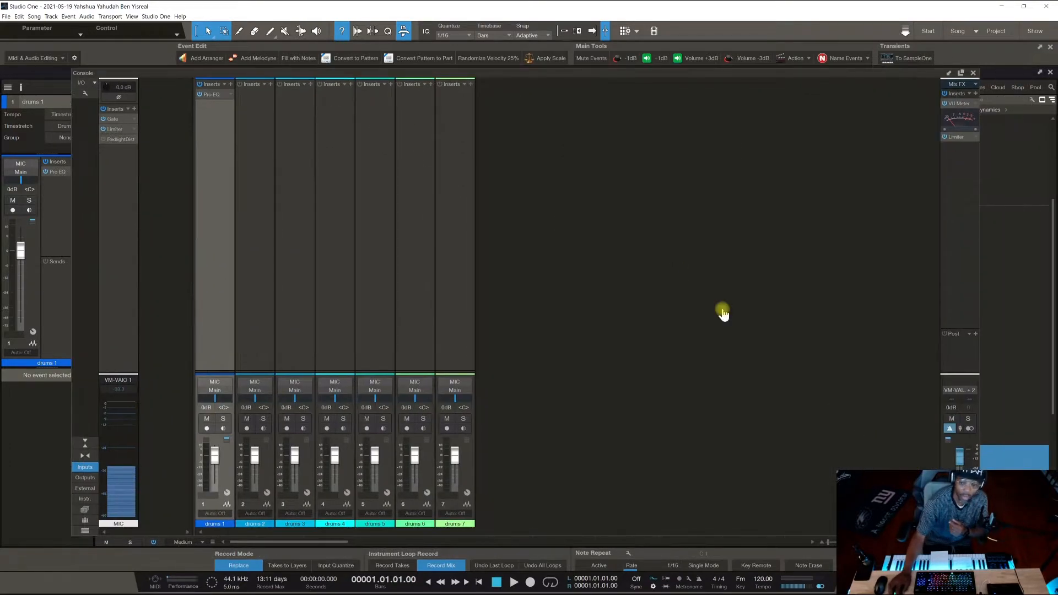
pyautogui.moveTo(981, 536); pyautogui.dragTo(781, 459)
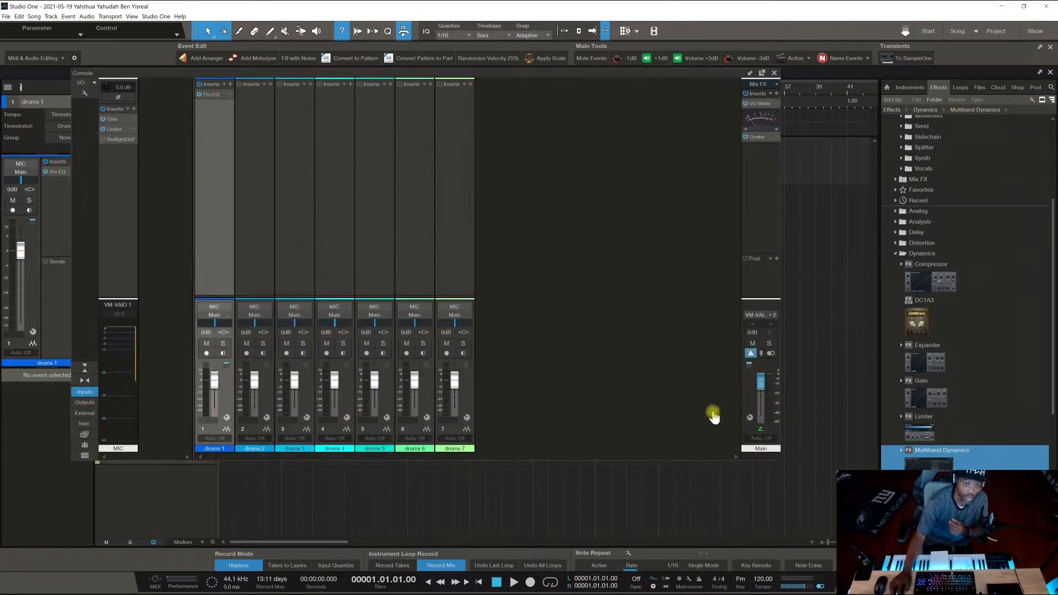
pyautogui.moveTo(473, 76); pyautogui.dragTo(481, 113)
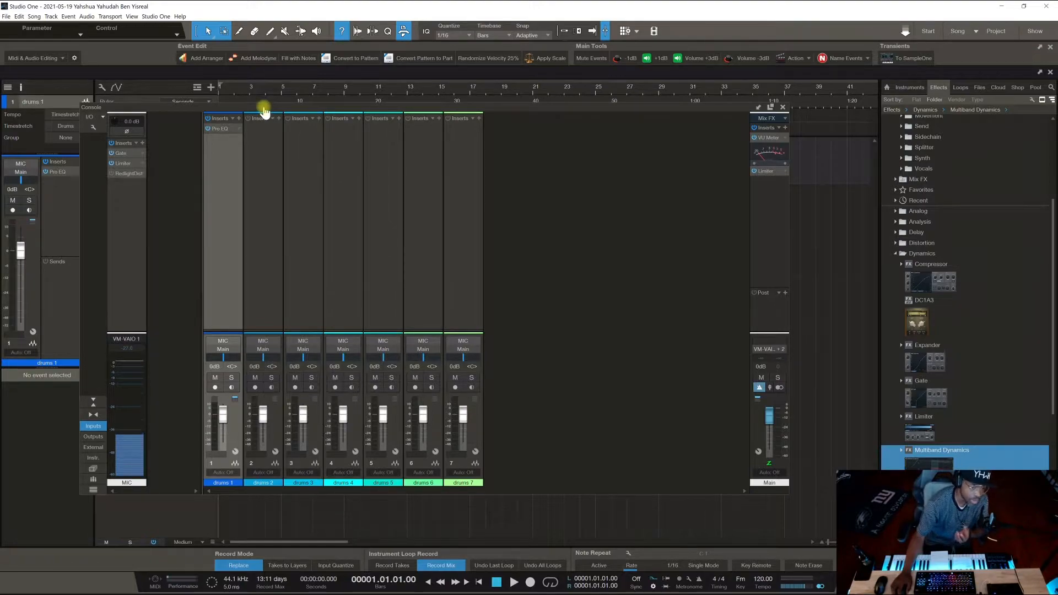
# Reattach the floating console to the main window and show it docked.
pyautogui.click(110, 16)
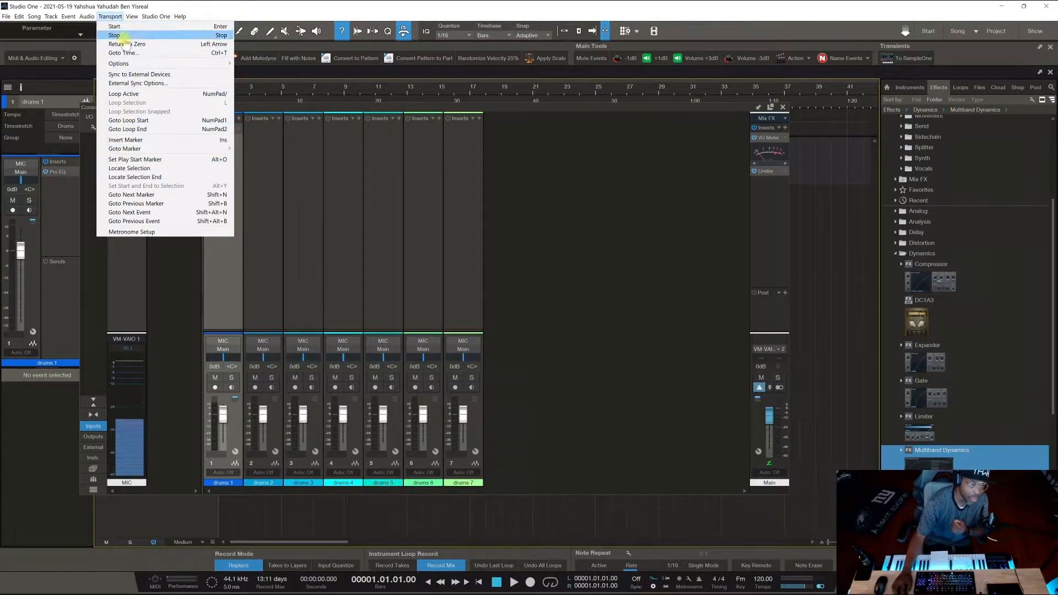
pyautogui.click(263, 17)
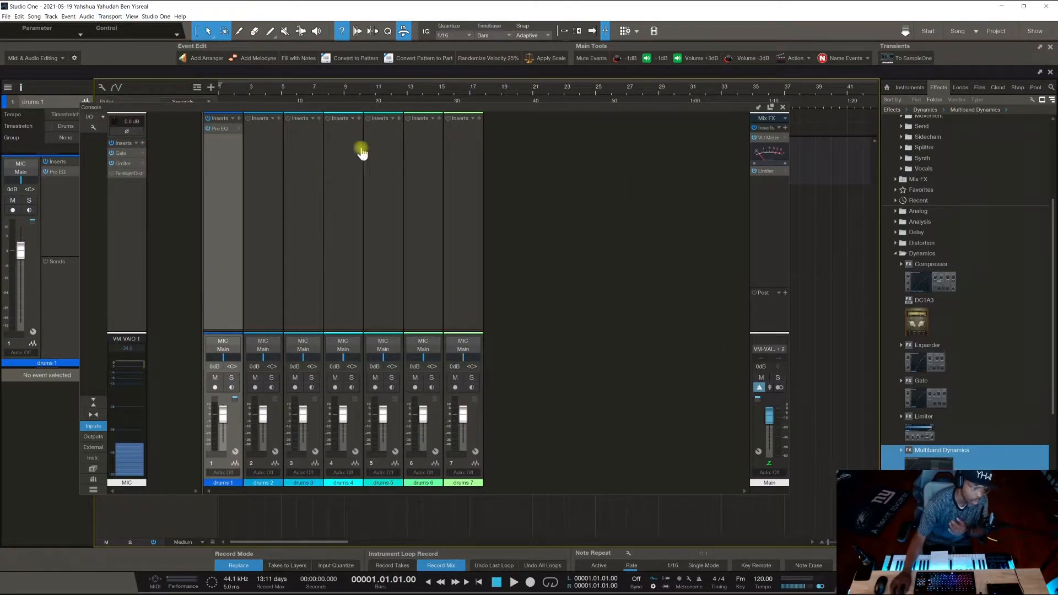
pyautogui.click(757, 108)
pyautogui.press('F3')
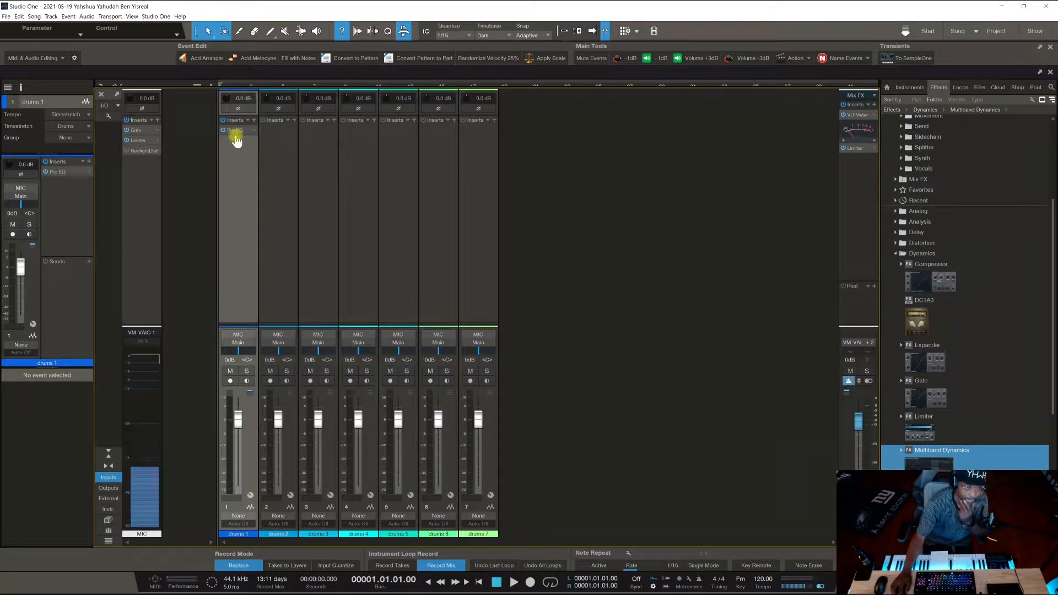
# Hide the console and insert the DC1A3 compressor on the drums 1 track in the arrangement.
pyautogui.click(1014, 582)
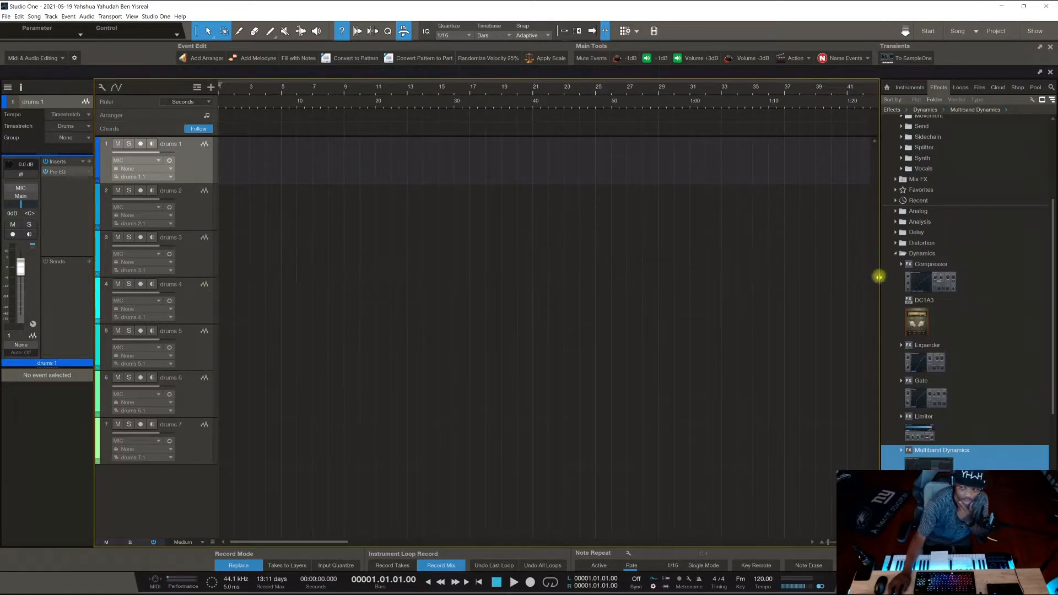
pyautogui.click(928, 321)
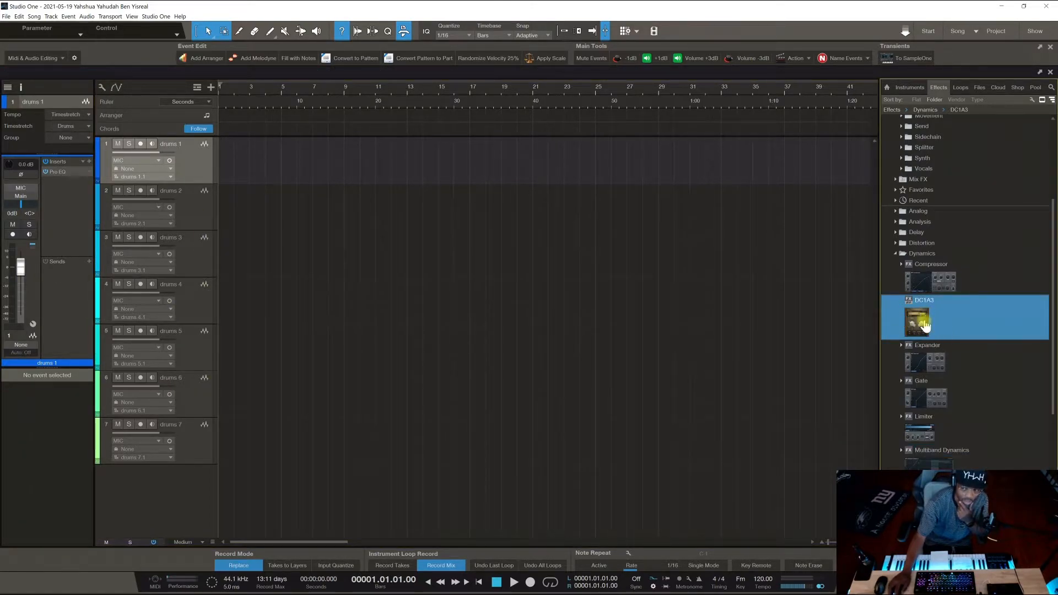
pyautogui.moveTo(925, 327); pyautogui.dragTo(198, 156)
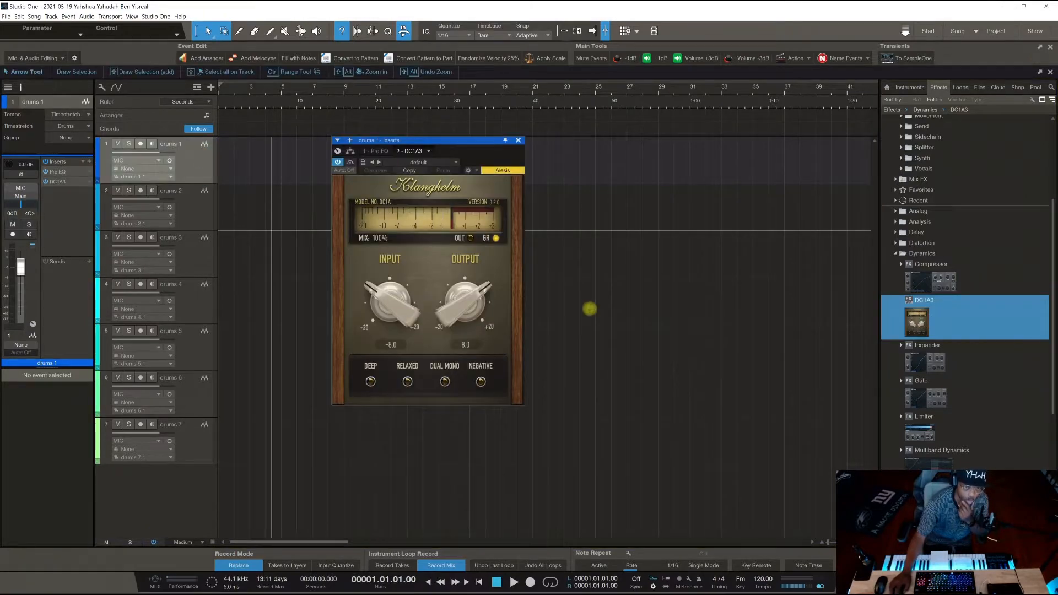
pyautogui.click(518, 141)
# Show the console and view the DC1A3 plug-in's controls from the drums 1 inserts.
pyautogui.press('F3')
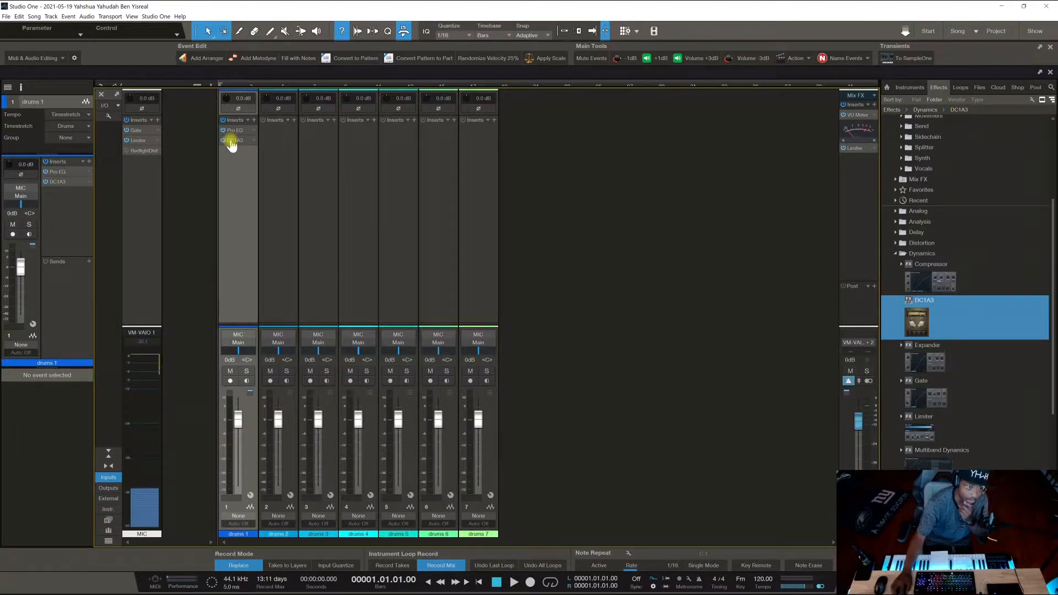
pyautogui.click(231, 142)
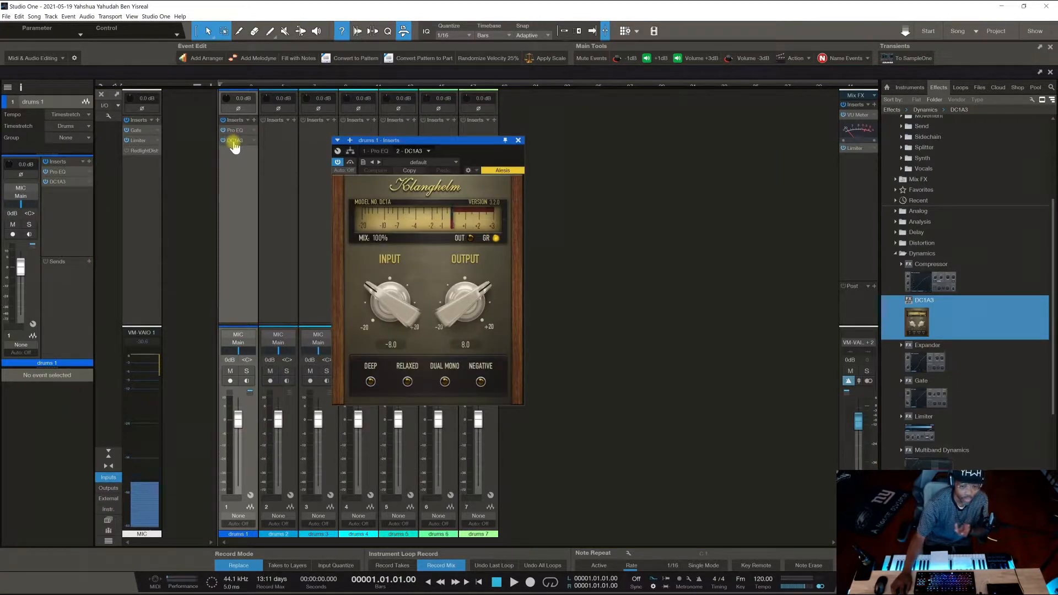
pyautogui.click(518, 140)
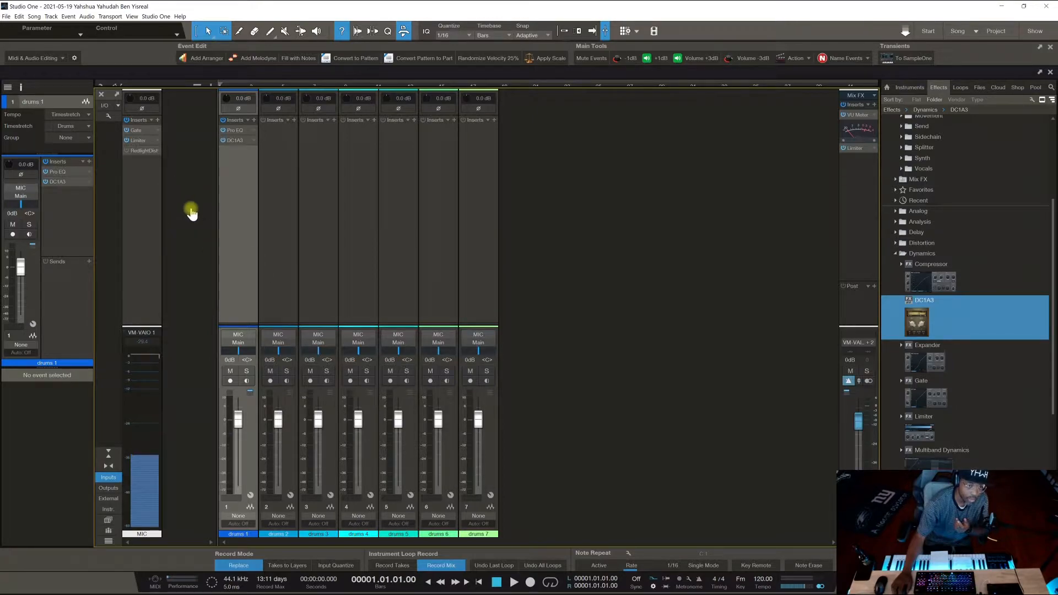
# Add Initial Audio's Initial Reverse plug-in to the drums 1 inserts in the console and close the inserts window.
pyautogui.click(248, 120)
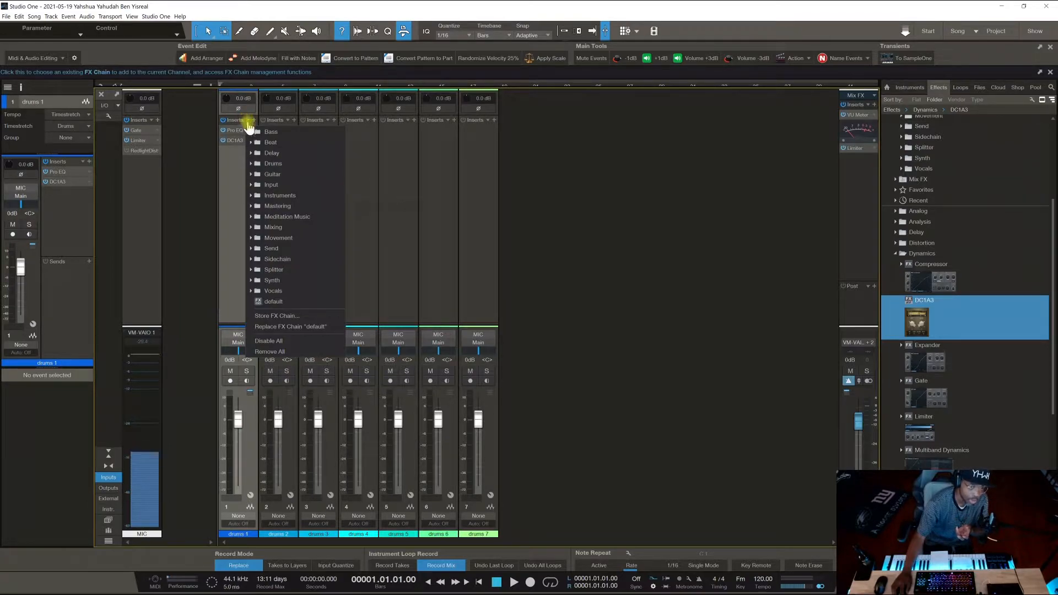
pyautogui.click(248, 119)
pyautogui.click(254, 120)
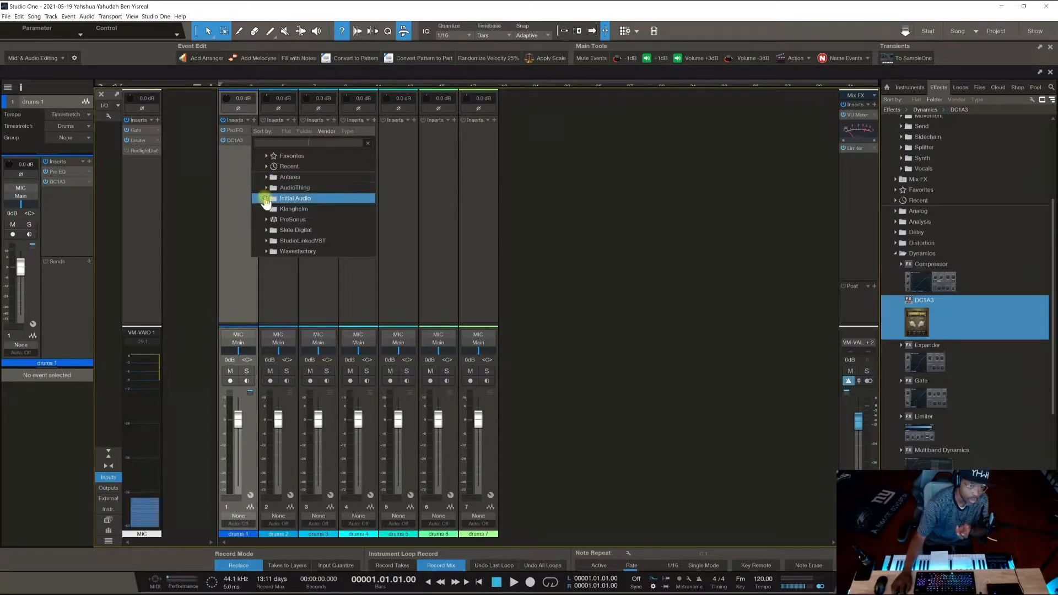
pyautogui.click(262, 198)
pyautogui.click(301, 210)
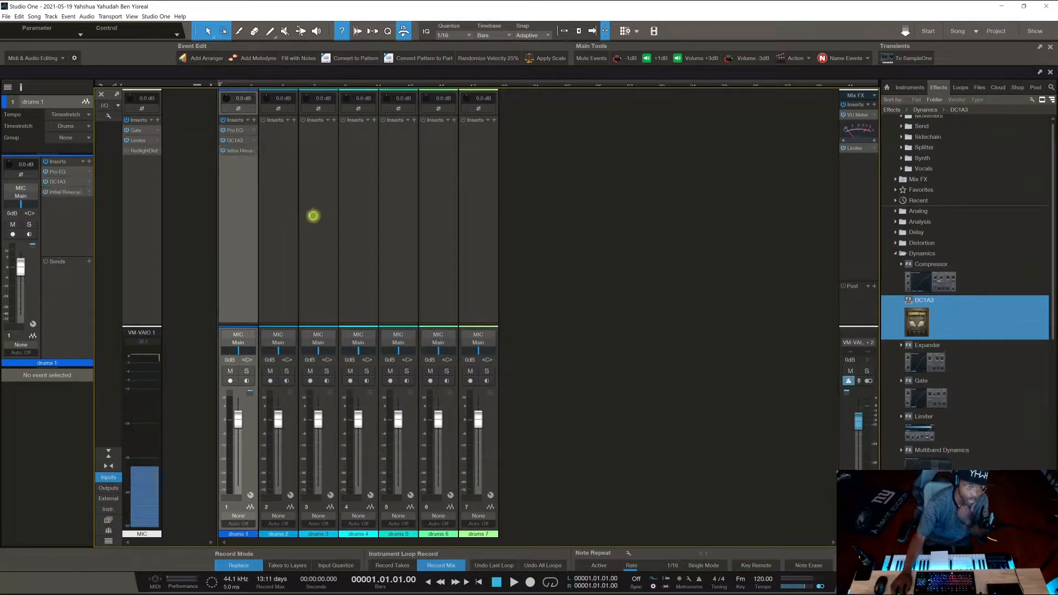
pyautogui.doubleClick(309, 216)
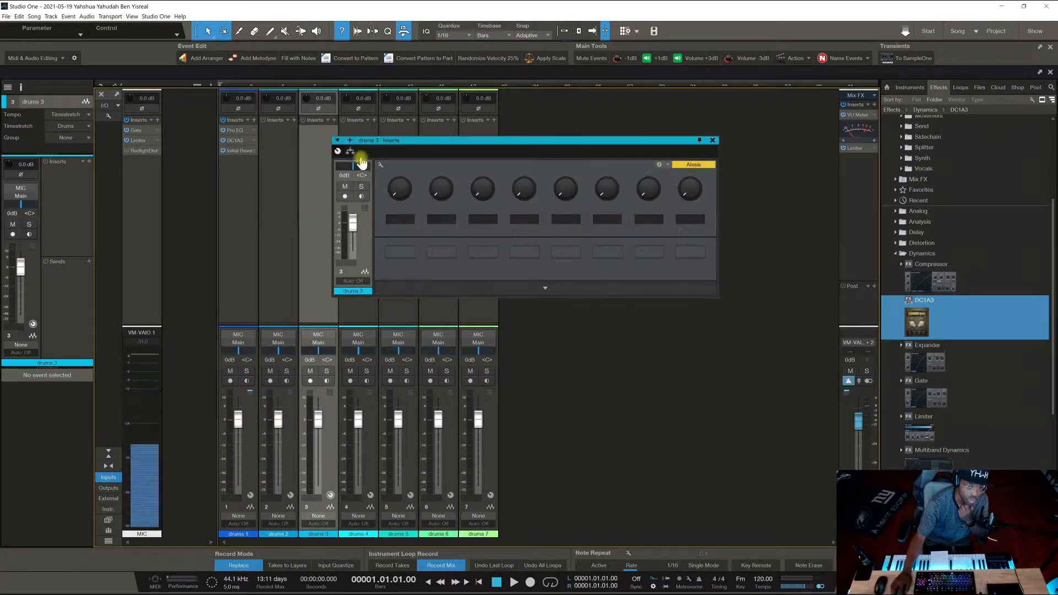
pyautogui.click(712, 140)
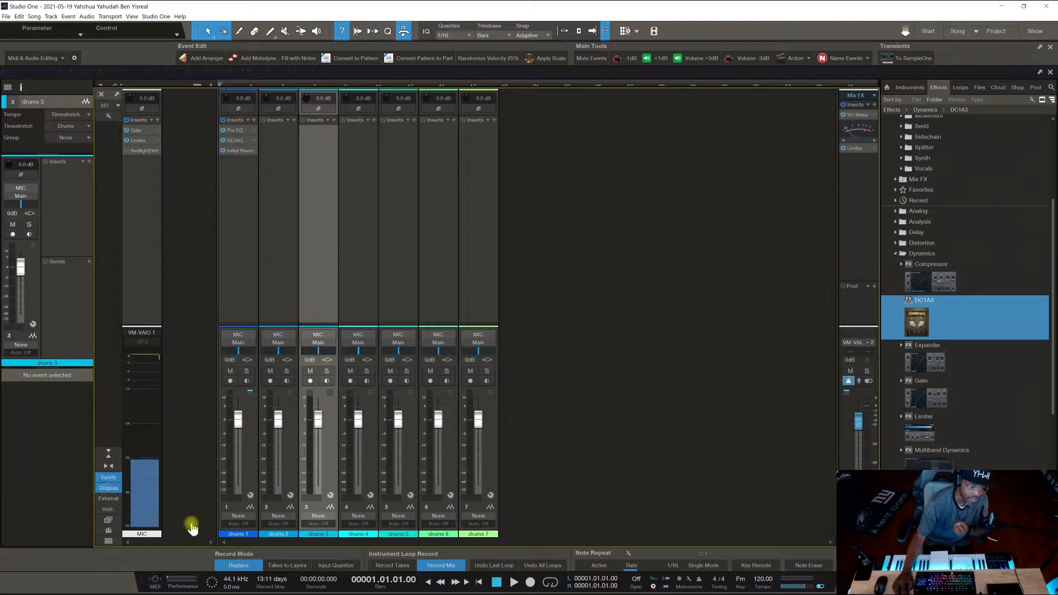
# Toggle the console's External Devices and Inputs sections on and off, leaving both hidden.
pyautogui.click(113, 499)
pyautogui.click(109, 499)
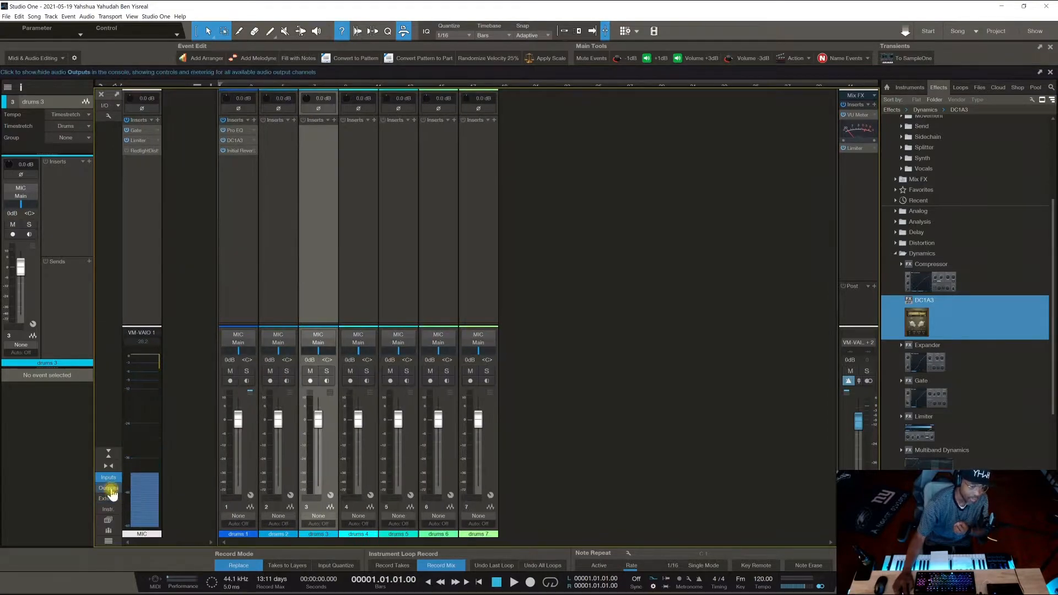
pyautogui.click(109, 477)
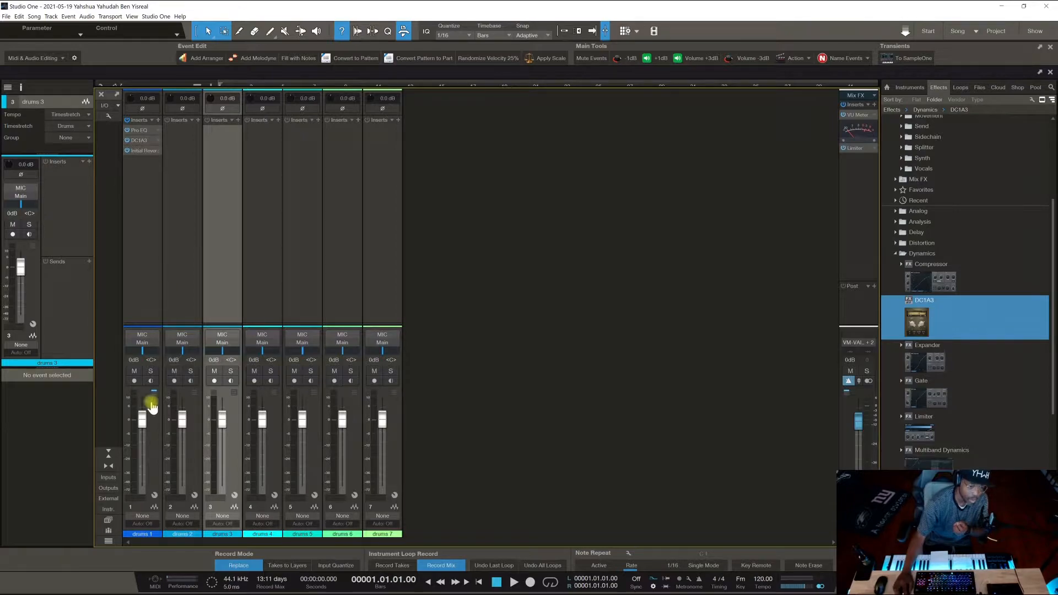
pyautogui.click(109, 478)
pyautogui.click(109, 498)
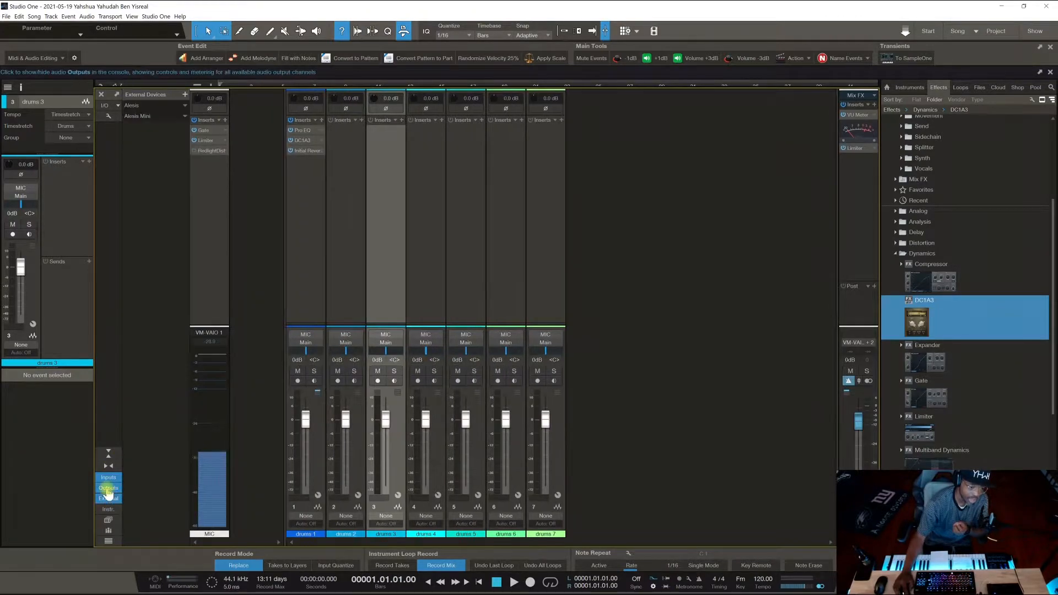
pyautogui.click(108, 479)
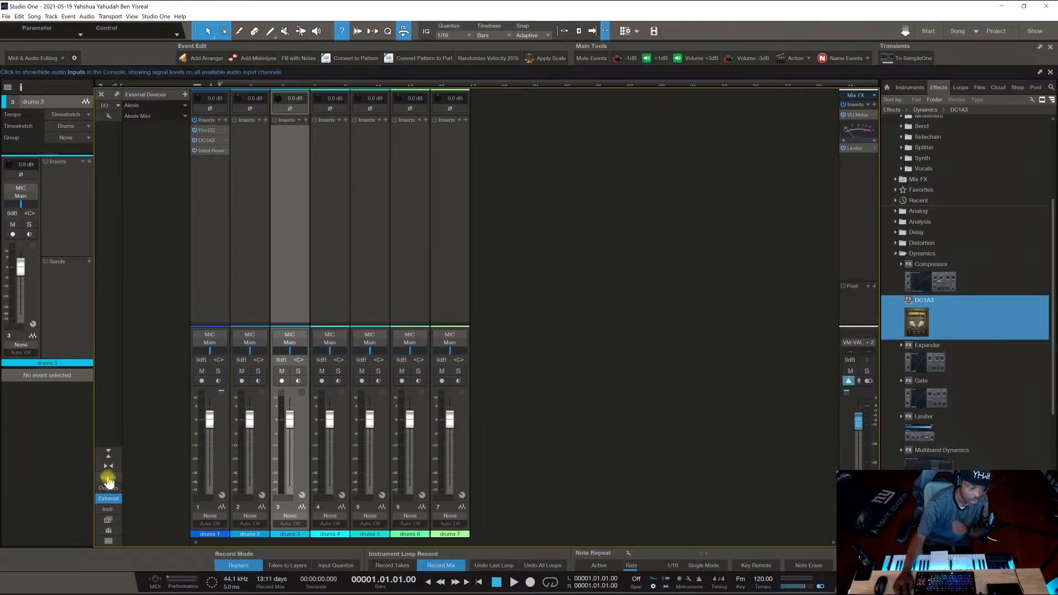
pyautogui.click(109, 478)
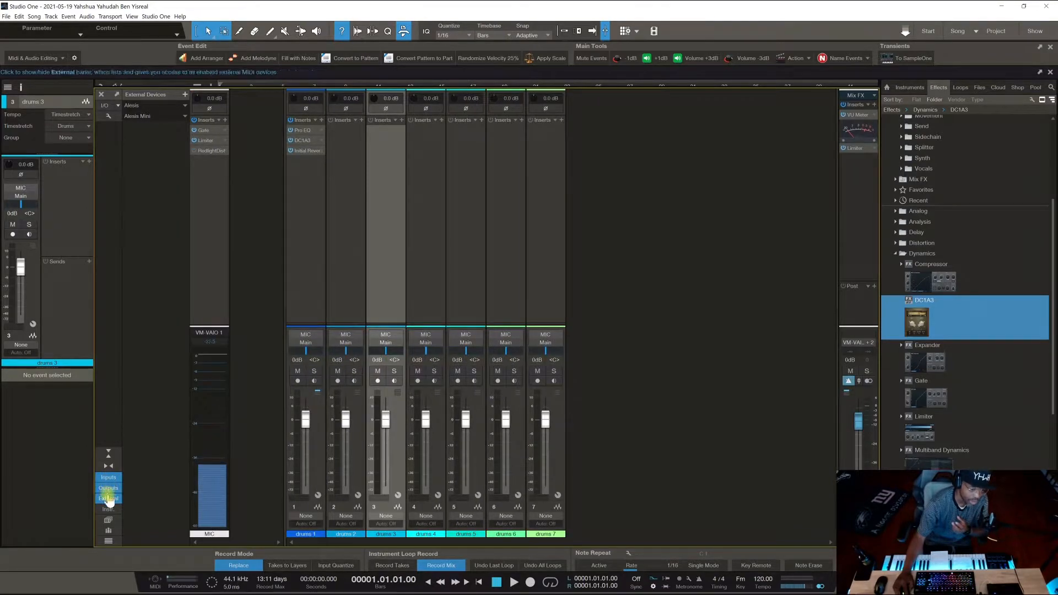
pyautogui.click(109, 499)
pyautogui.click(108, 478)
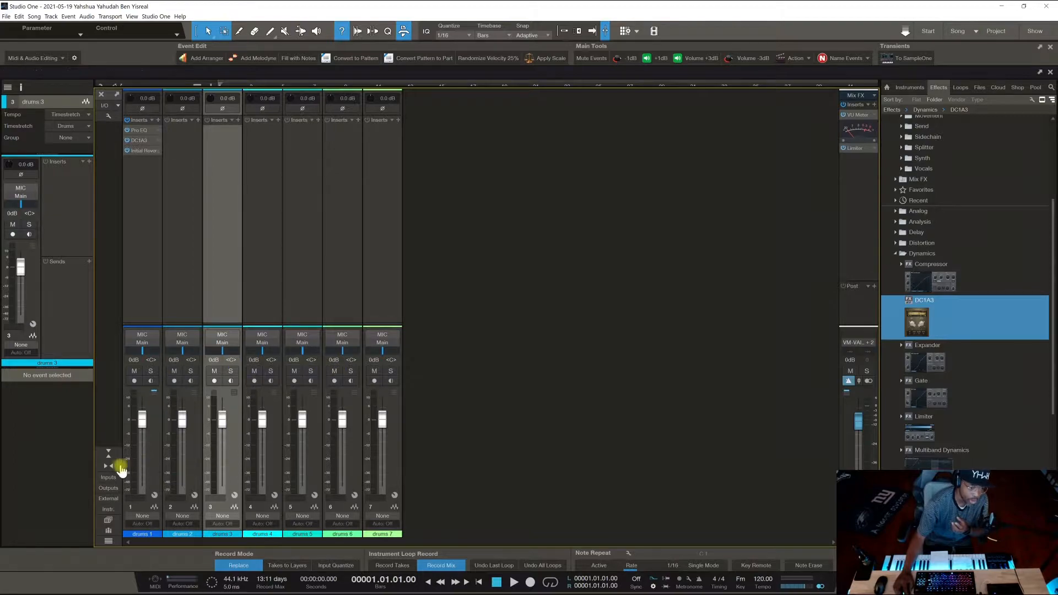
# Switch the console to narrow channels, insert the Expander on drums 1 and close its window.
pyautogui.click(110, 466)
pyautogui.moveTo(929, 355); pyautogui.dragTo(129, 178)
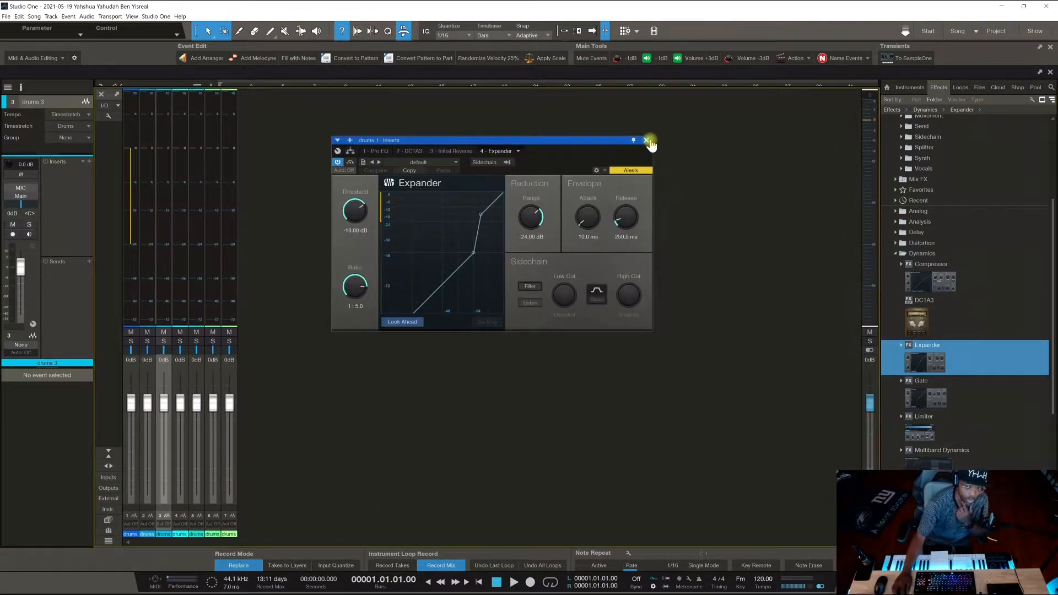
pyautogui.click(647, 141)
# Show and hide the console's instruments list and return the channels to normal width.
pyautogui.click(109, 509)
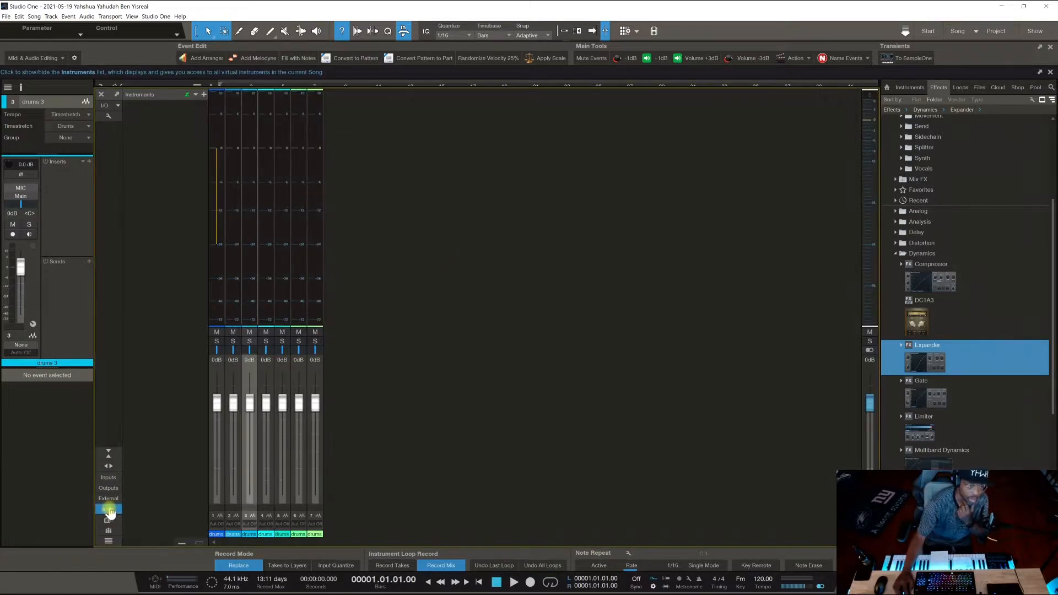
pyautogui.click(109, 520)
pyautogui.click(109, 521)
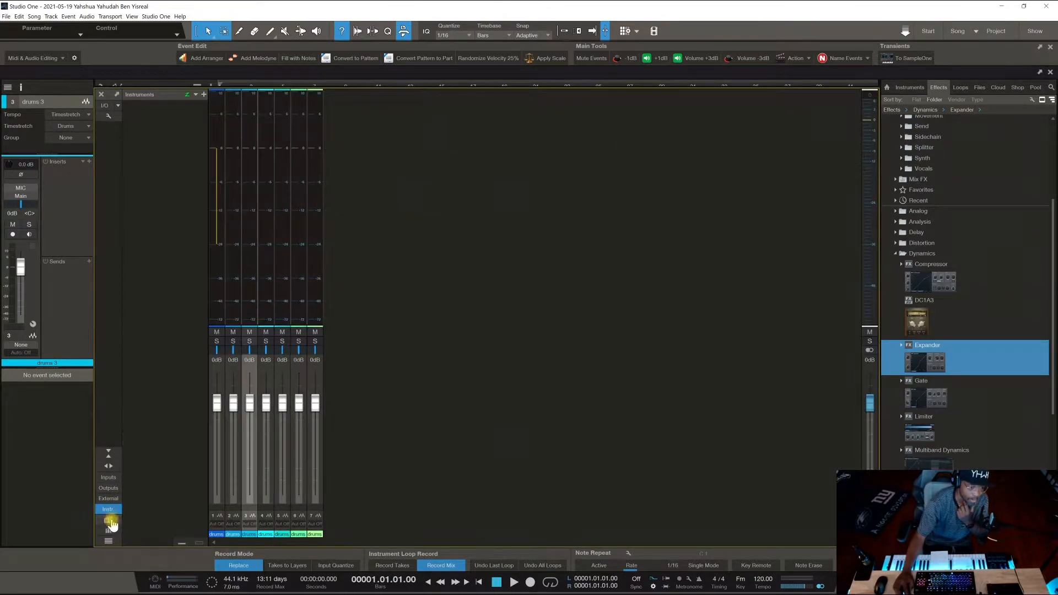
pyautogui.click(109, 509)
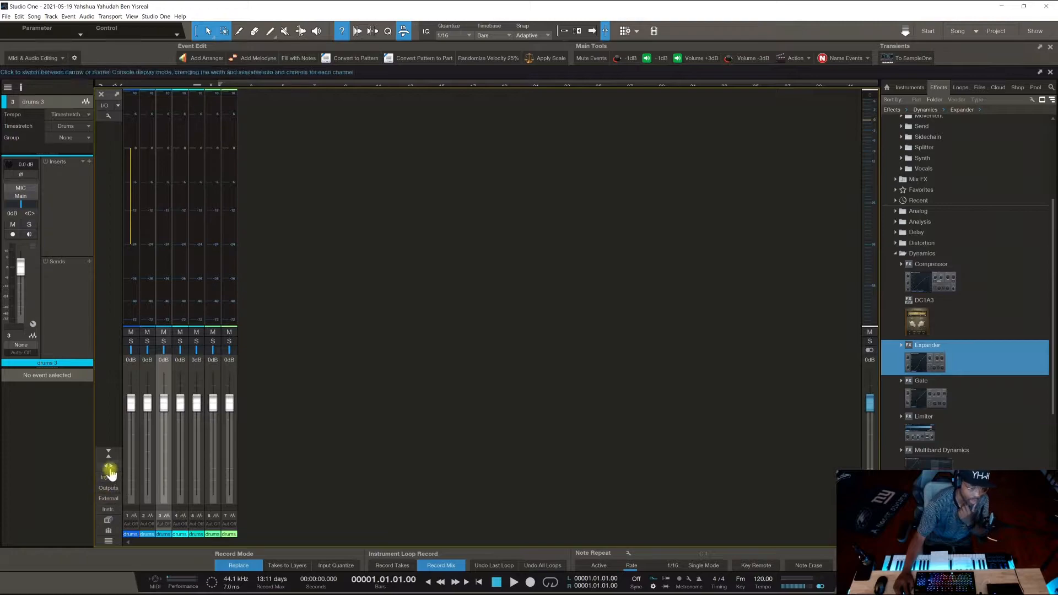
pyautogui.click(110, 469)
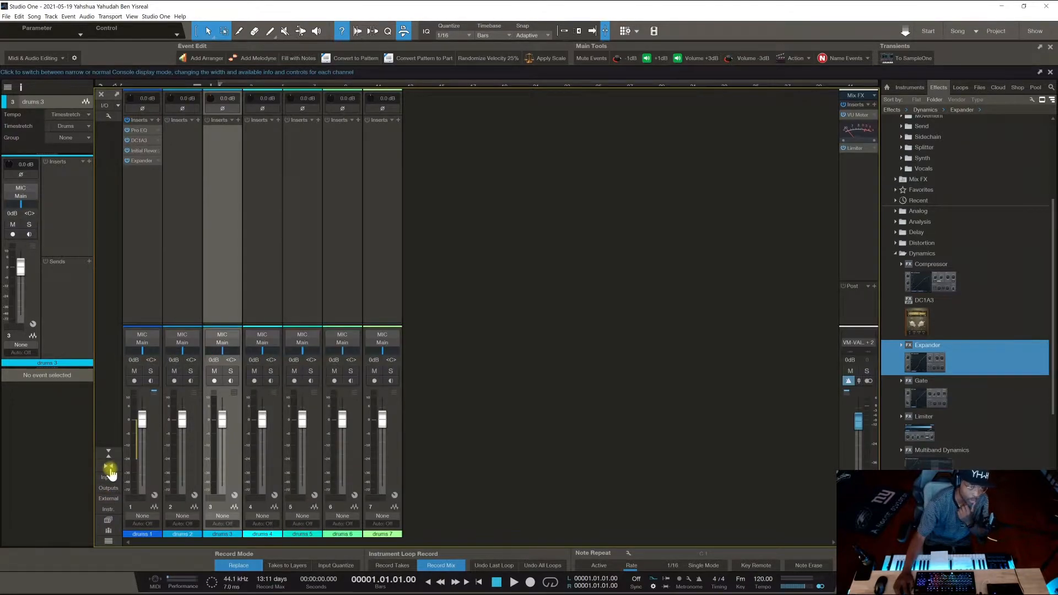
# Remove all effects from the drums 1 inserts and select the drums 2 channel.
pyautogui.click(153, 120)
pyautogui.click(172, 352)
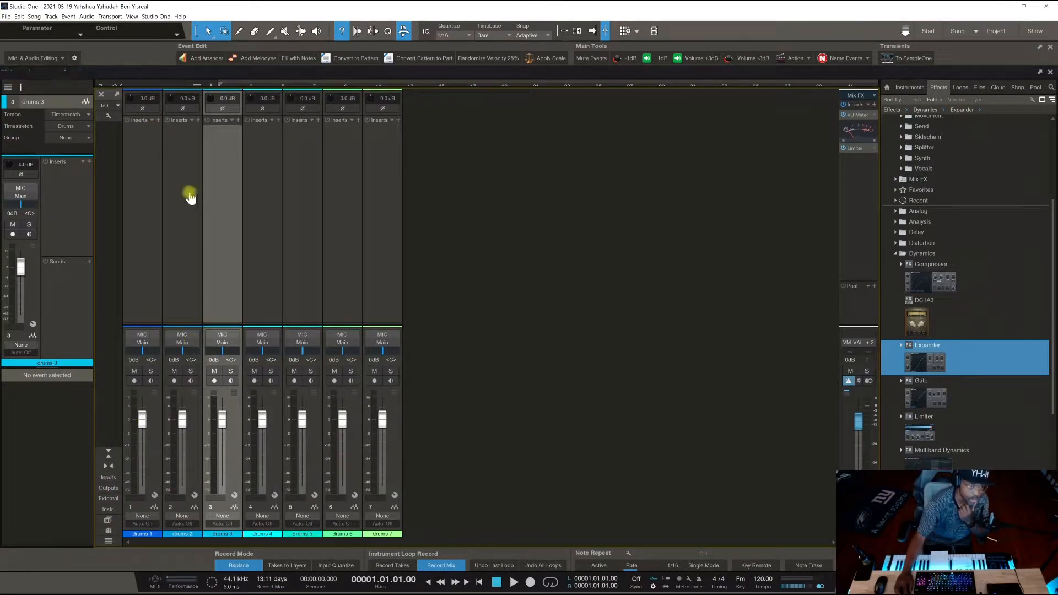
pyautogui.click(154, 171)
pyautogui.click(173, 170)
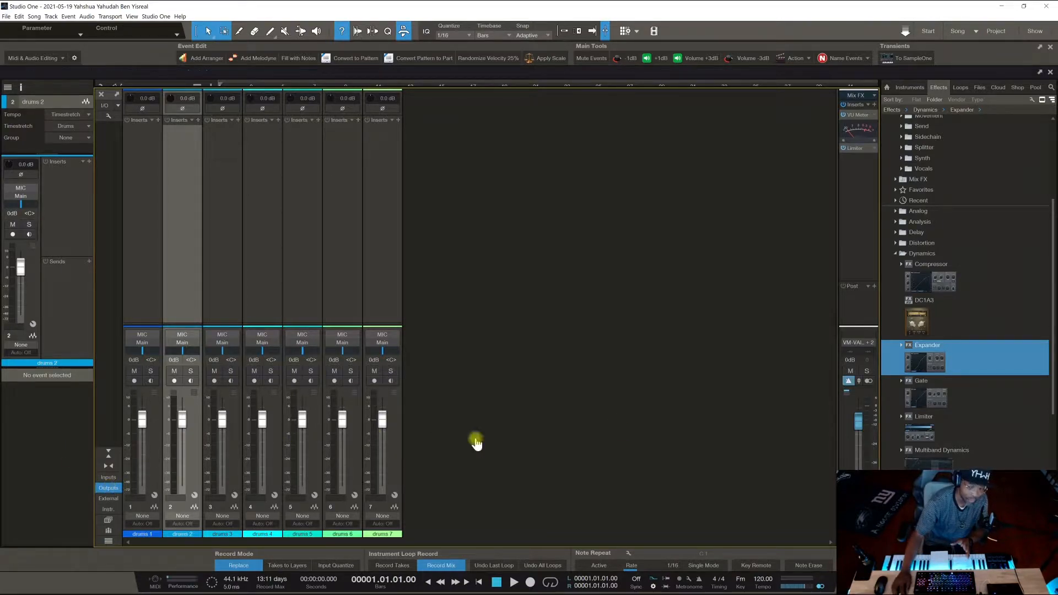
# Shrink the console's insert area to reveal the Sends section on the drum channels, and check the options for adding channels.
pyautogui.moveTo(925, 399)
pyautogui.mouseDown()
pyautogui.moveTo(231, 206)
pyautogui.moveTo(1008, 401)
pyautogui.moveTo(916, 382)
pyautogui.mouseUp()
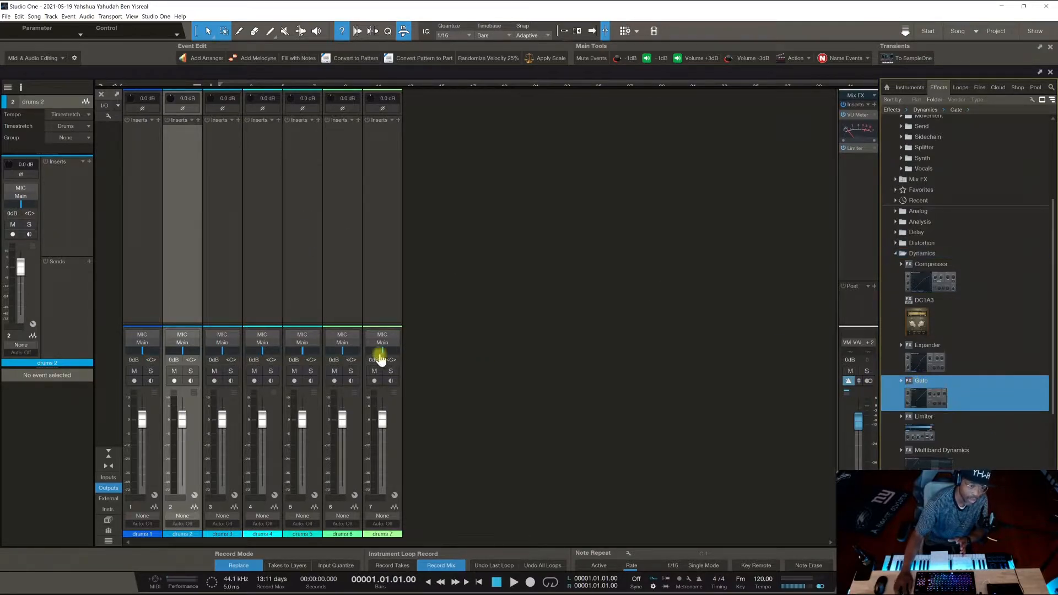
pyautogui.moveTo(234, 323); pyautogui.dragTo(225, 231)
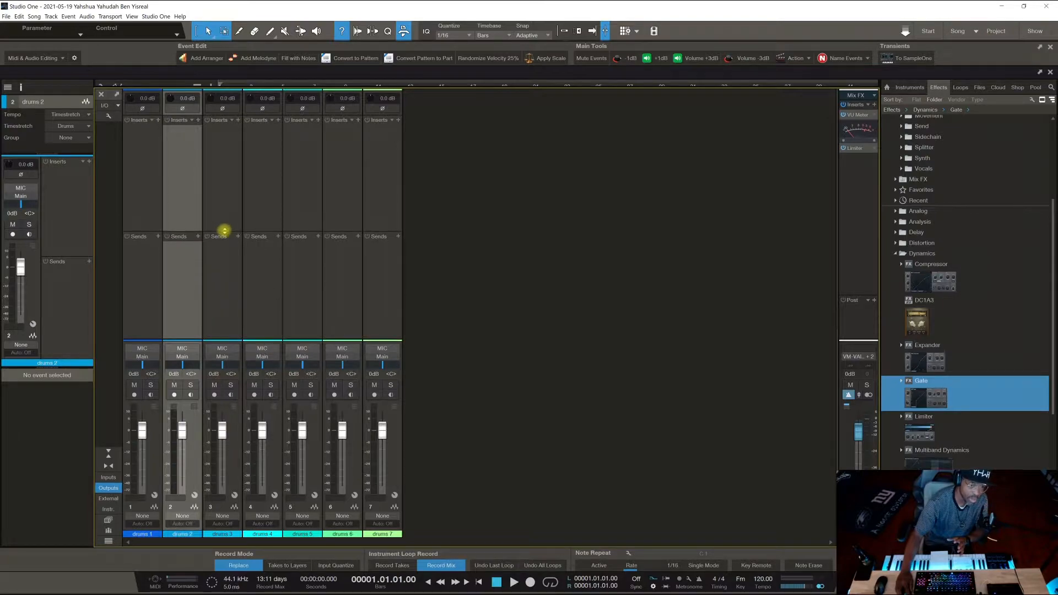
pyautogui.rightClick(492, 301)
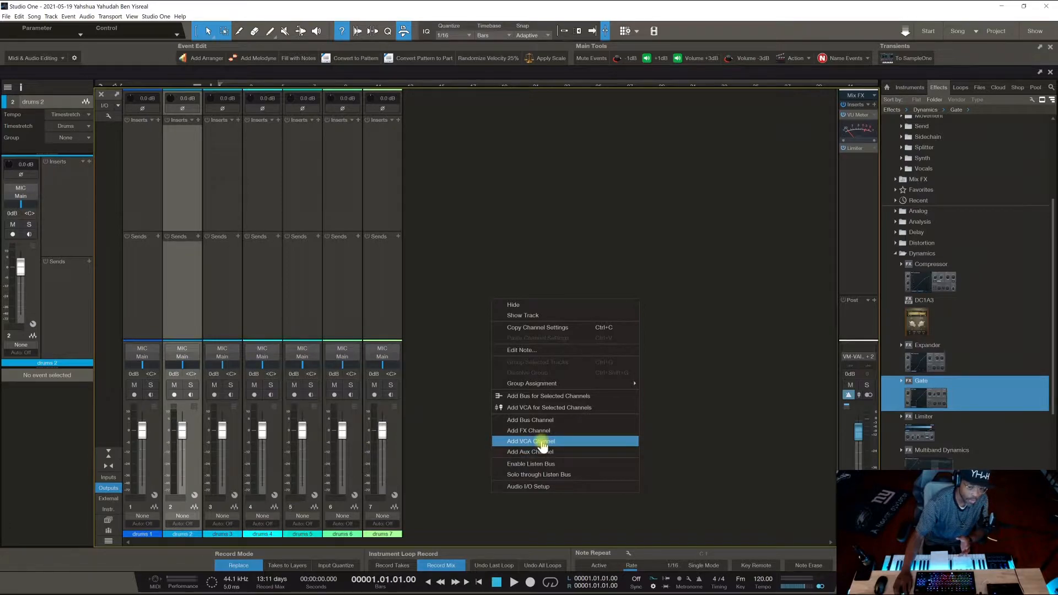
pyautogui.click(692, 293)
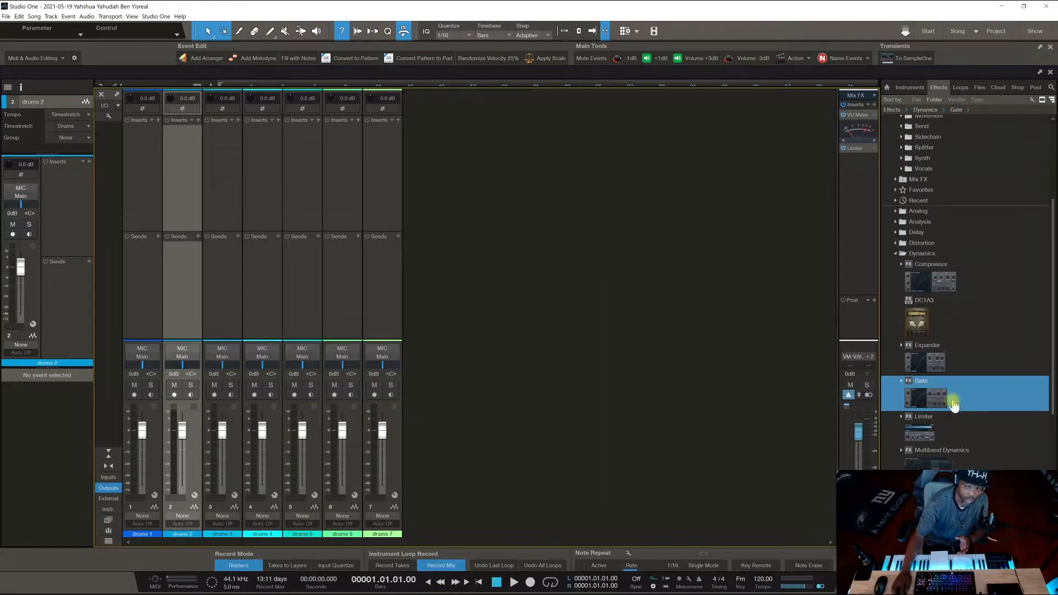
# Add the Gate to the drums 3 sends on its own FX channel and close the plug-in window.
pyautogui.moveTo(937, 400); pyautogui.dragTo(222, 264)
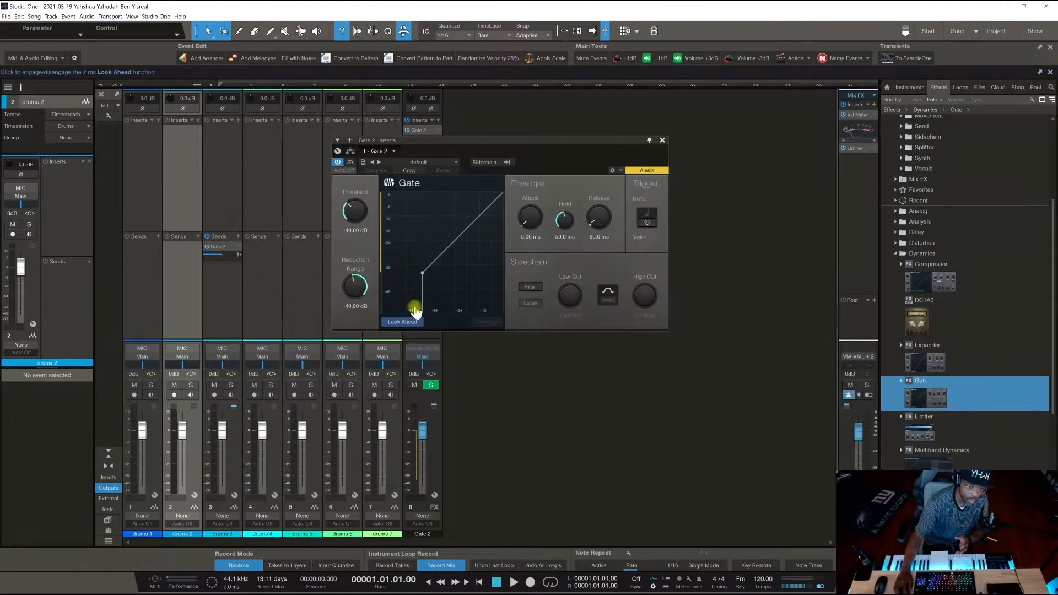
pyautogui.click(662, 141)
pyautogui.click(223, 282)
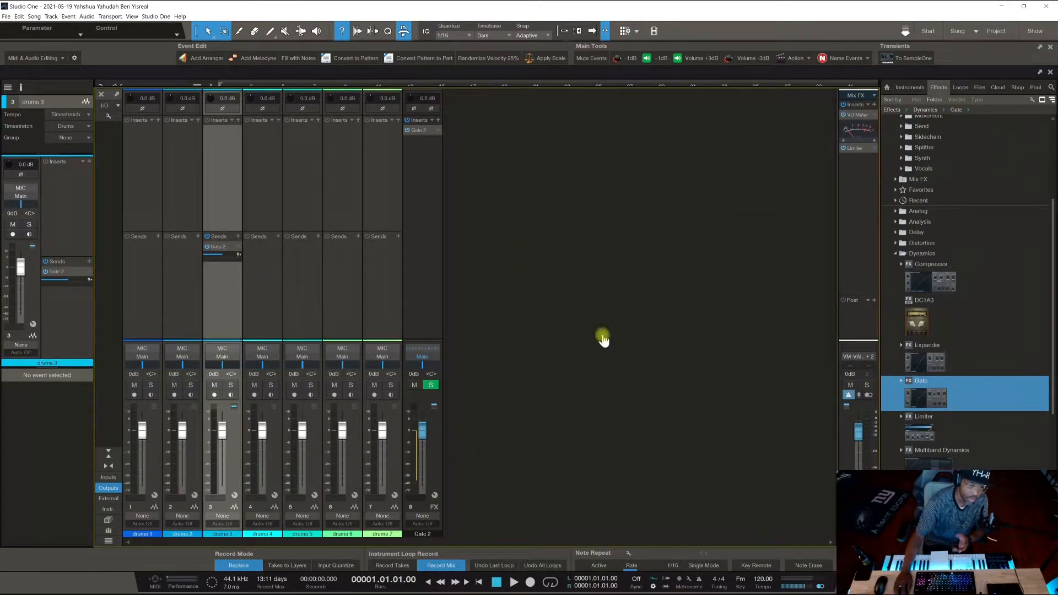
# Remove the Gate 2 send from drums 3 and delete the Gate 2 FX channel.
pyautogui.rightClick(238, 249)
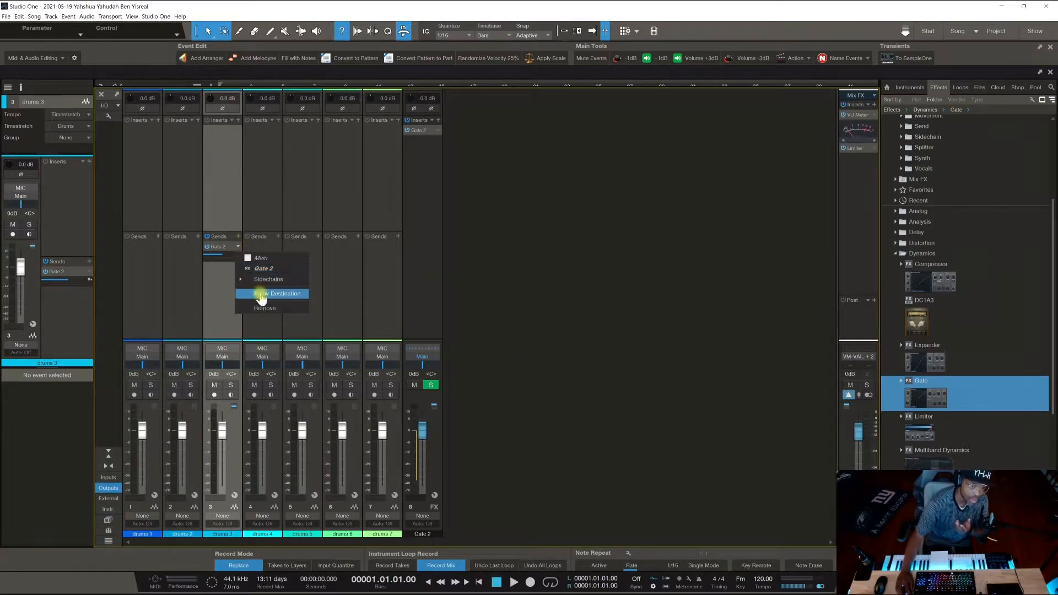
pyautogui.click(260, 303)
pyautogui.click(407, 267)
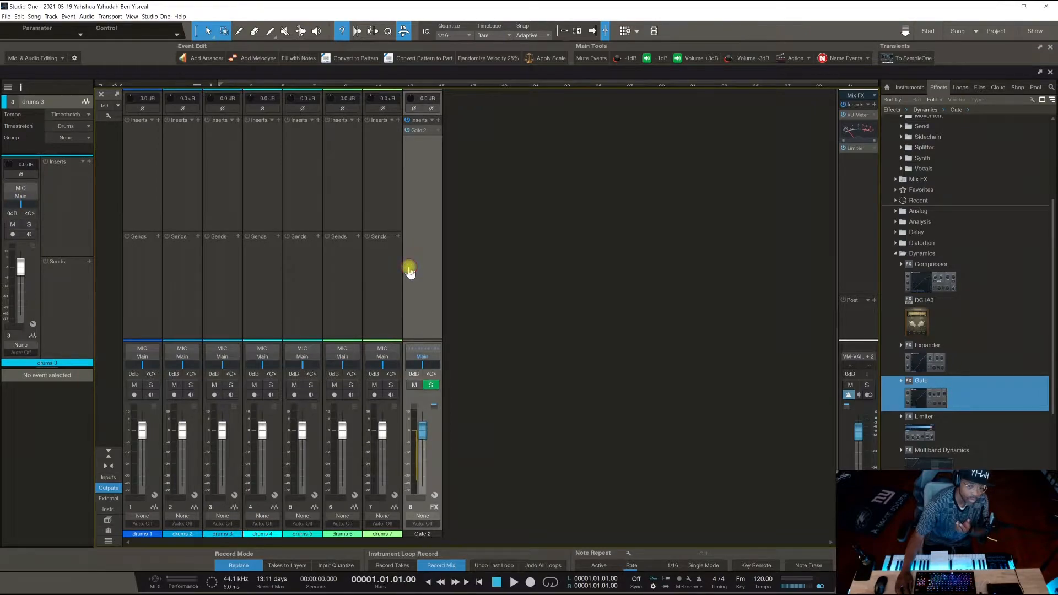
pyautogui.rightClick(409, 268)
pyautogui.moveTo(464, 340)
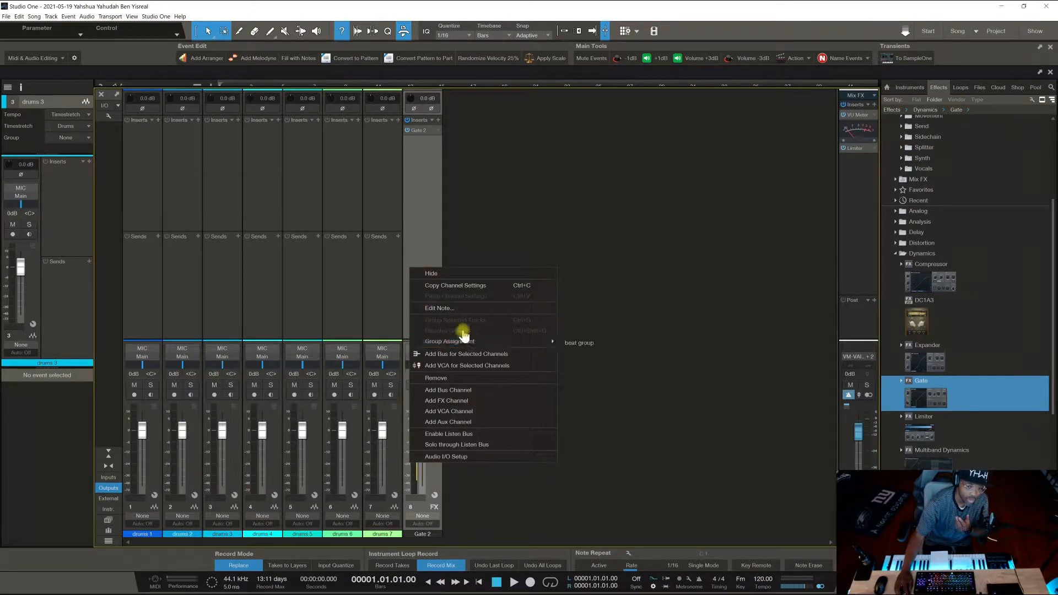
pyautogui.click(441, 379)
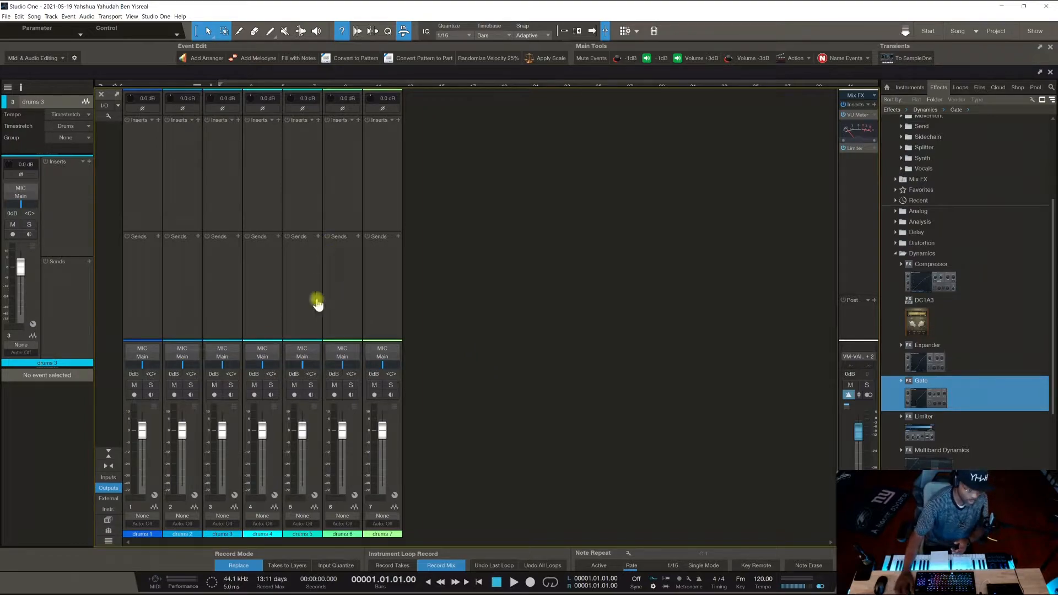
# Check the drums 4 volume fader's automation options and its assignment to Control1 on the Alesis controller.
pyautogui.rightClick(262, 435)
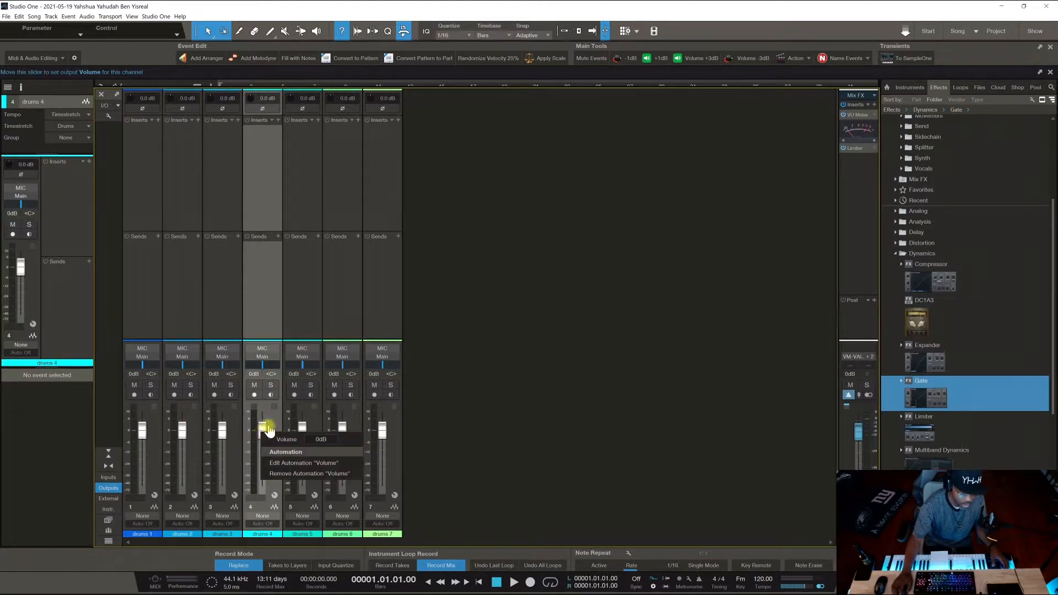
pyautogui.click(269, 429)
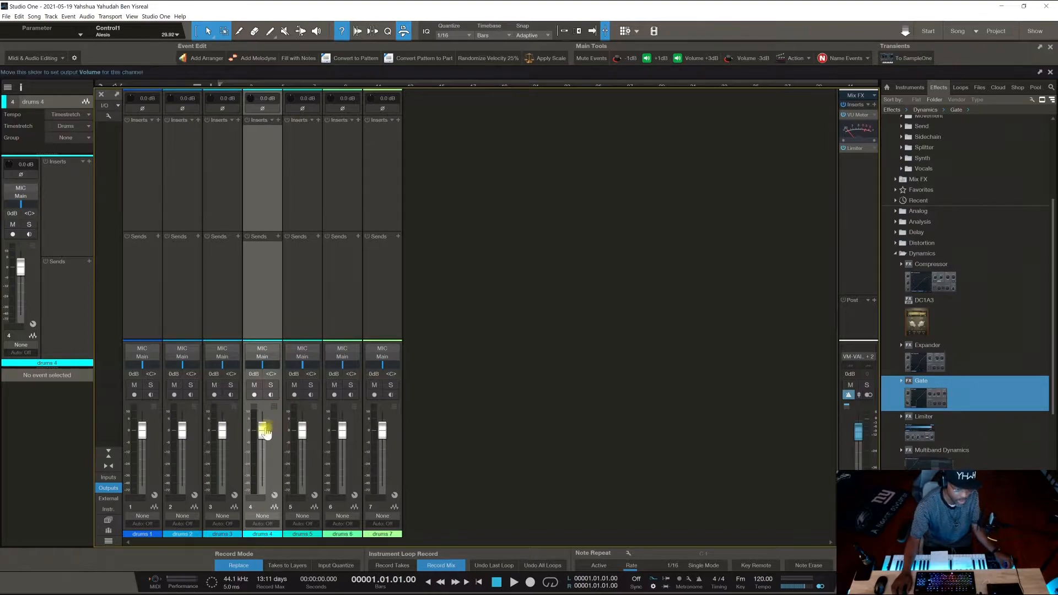
pyautogui.rightClick(260, 432)
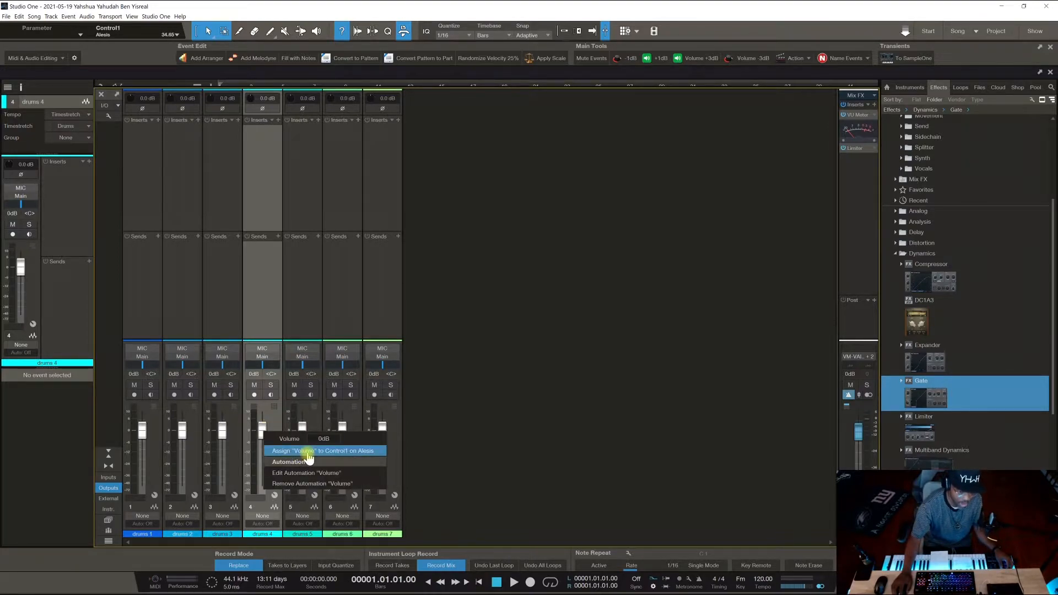
pyautogui.click(482, 408)
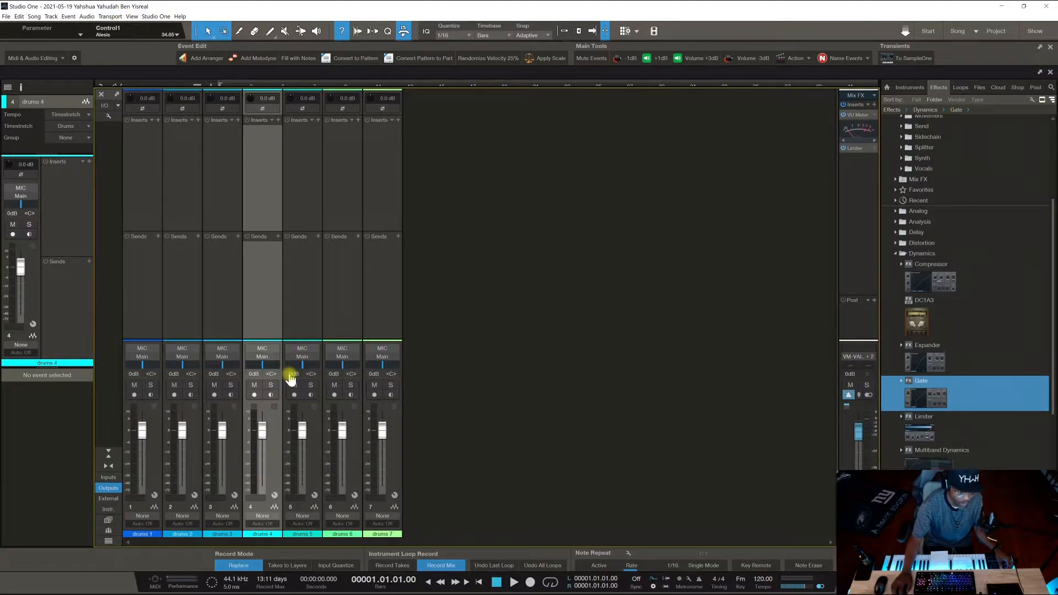
# Look up where the program's Options entry is and select the drums 1 channel.
pyautogui.click(152, 17)
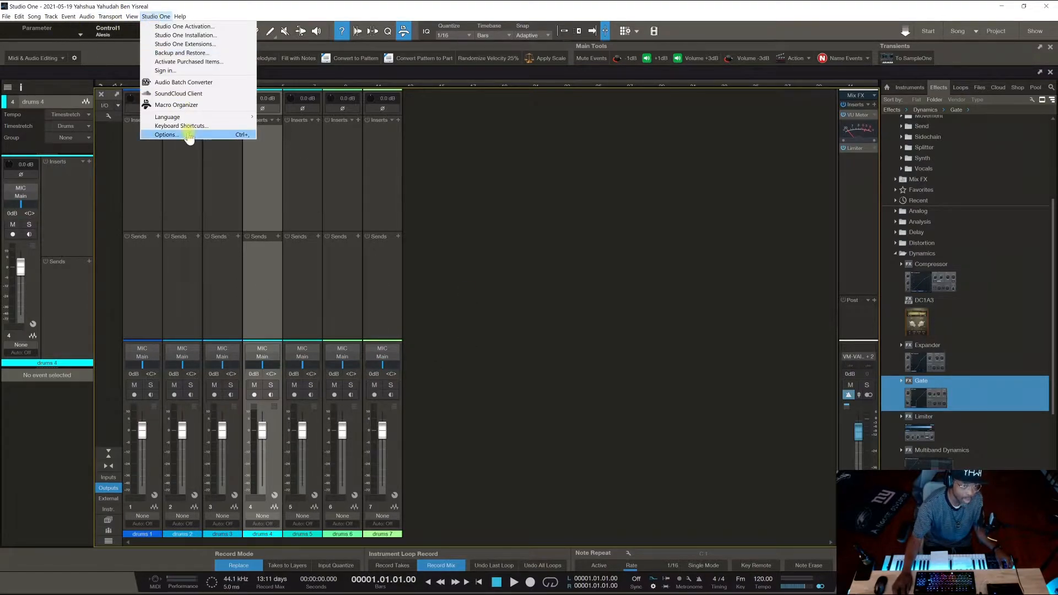
pyautogui.click(506, 338)
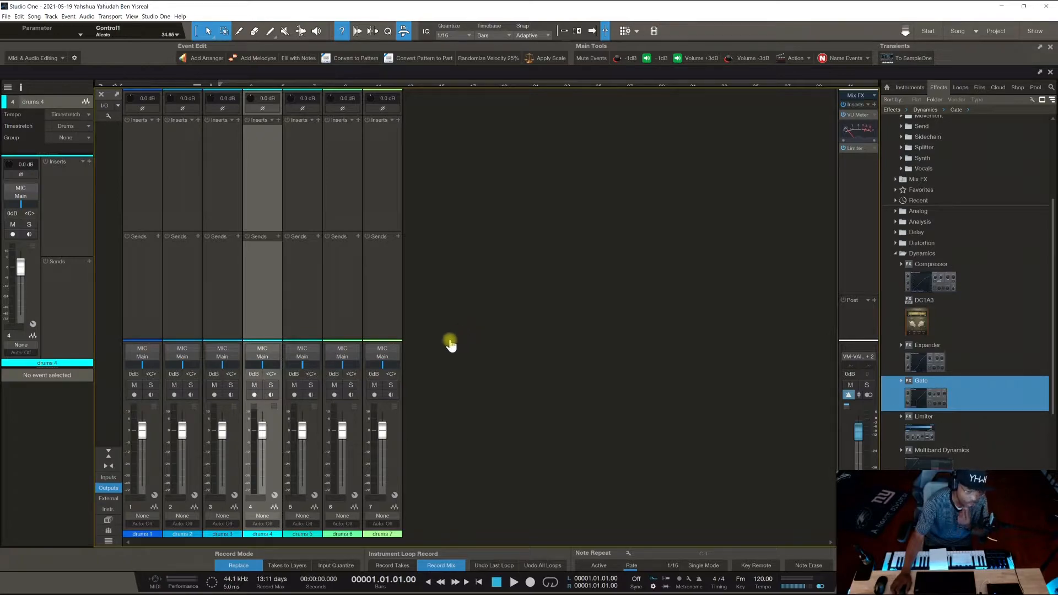
pyautogui.click(148, 457)
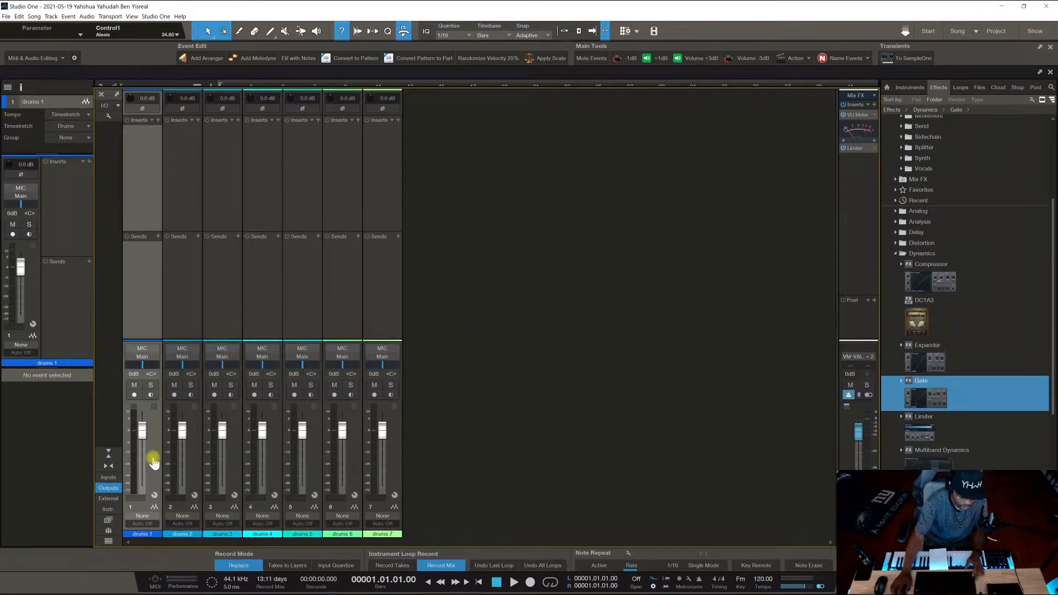
# Select the drums 1 to 4 channels together and lower their volume faders to -1.5 dB.
pyautogui.click(192, 460)
pyautogui.click(229, 459)
pyautogui.click(268, 453)
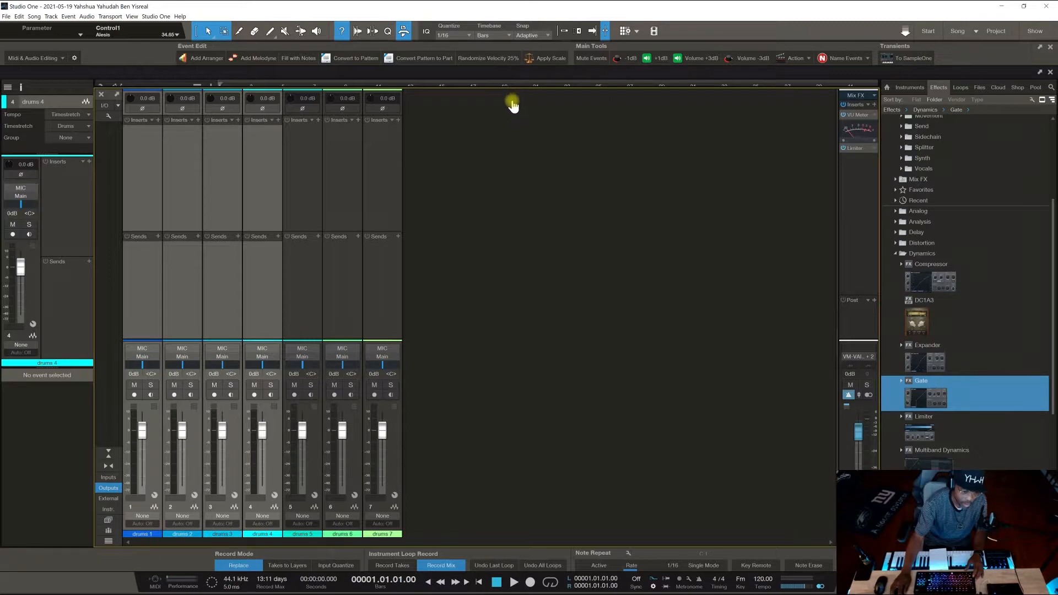
pyautogui.moveTo(262, 433)
pyautogui.mouseDown()
pyautogui.moveTo(275, 486)
pyautogui.moveTo(262, 438)
pyautogui.mouseUp()
# Check the volume fader's automation and controller assignment options on drums 4 and drums 1.
pyautogui.rightClick(262, 439)
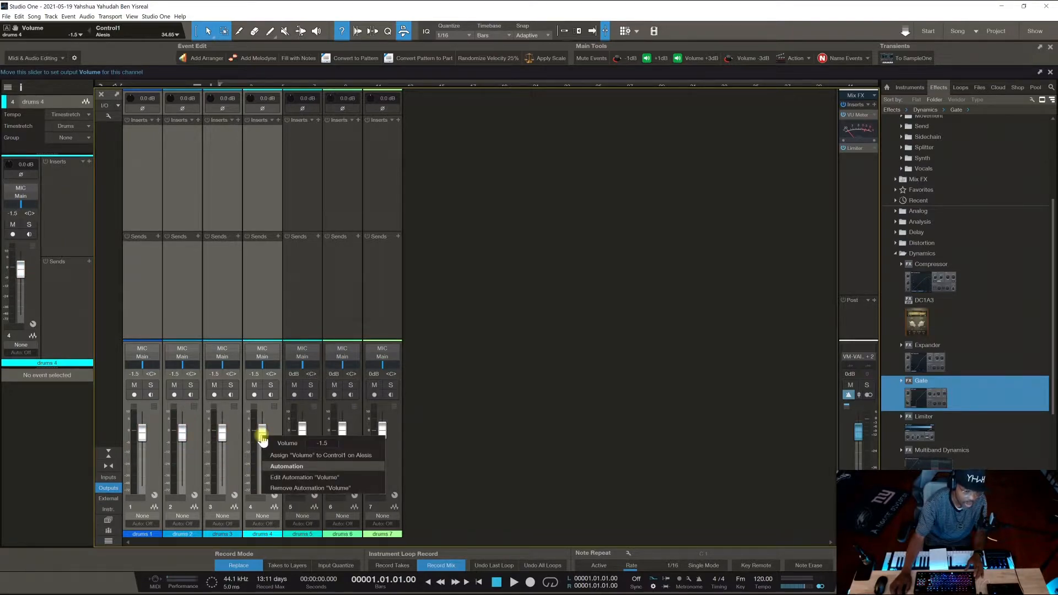
pyautogui.click(445, 256)
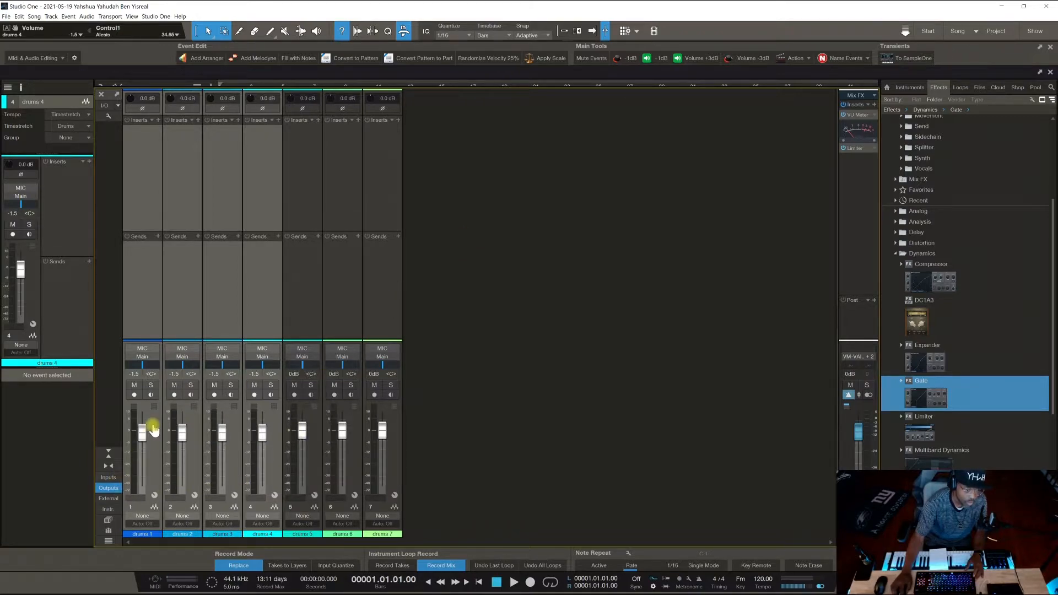
pyautogui.rightClick(142, 439)
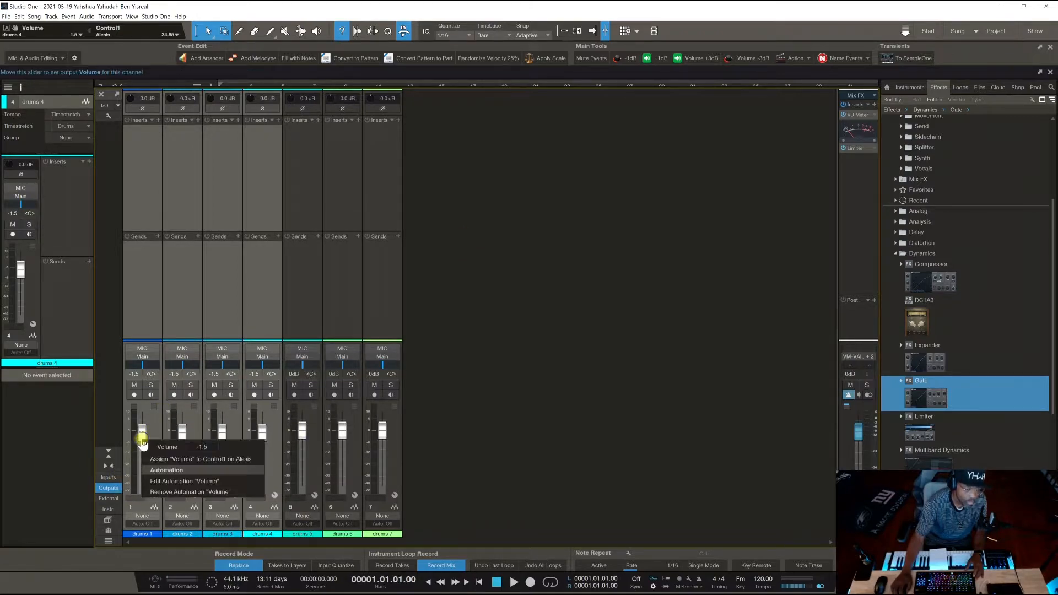
pyautogui.click(510, 357)
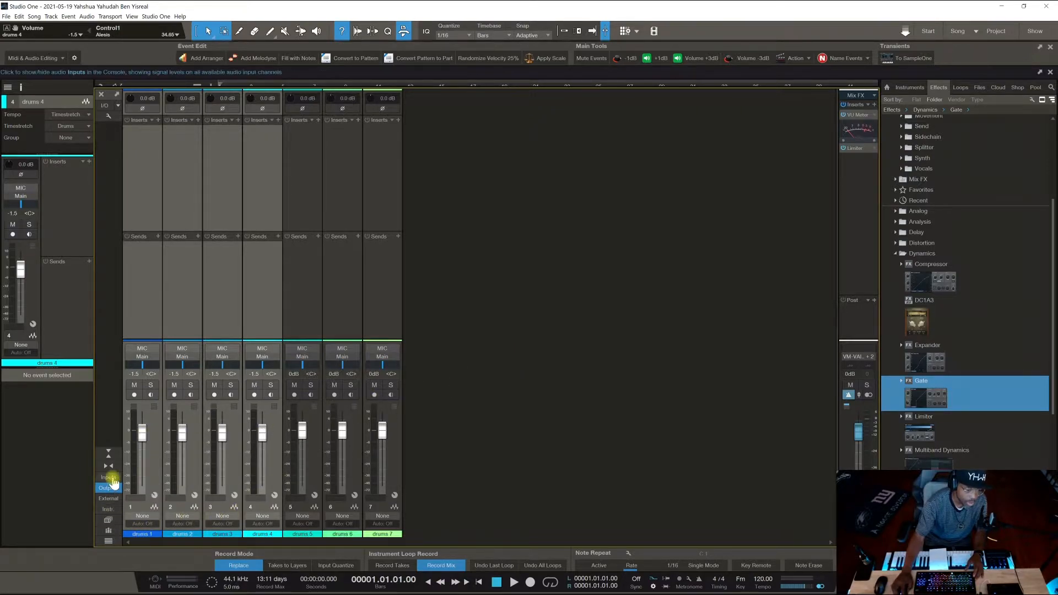
# Show the console's Scenes and Groups panels and briefly view the Channel list.
pyautogui.click(109, 520)
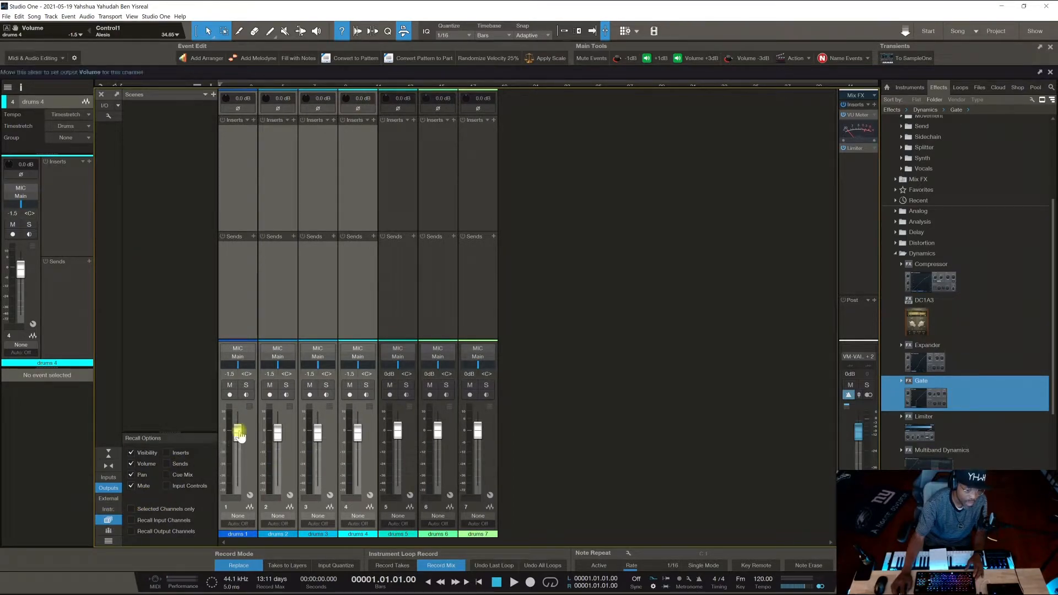
pyautogui.click(113, 533)
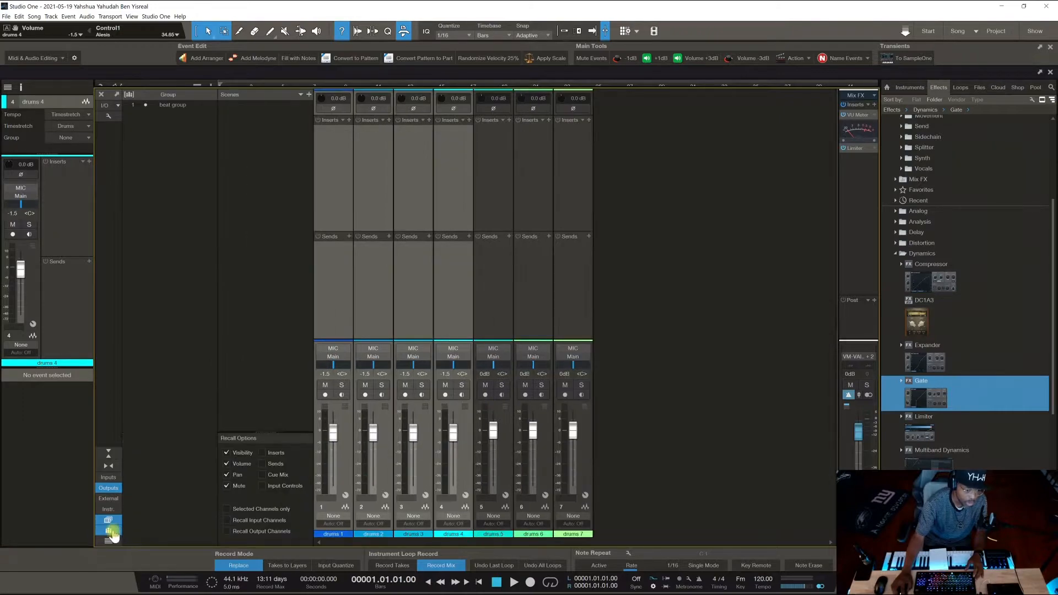
pyautogui.click(111, 542)
pyautogui.click(112, 543)
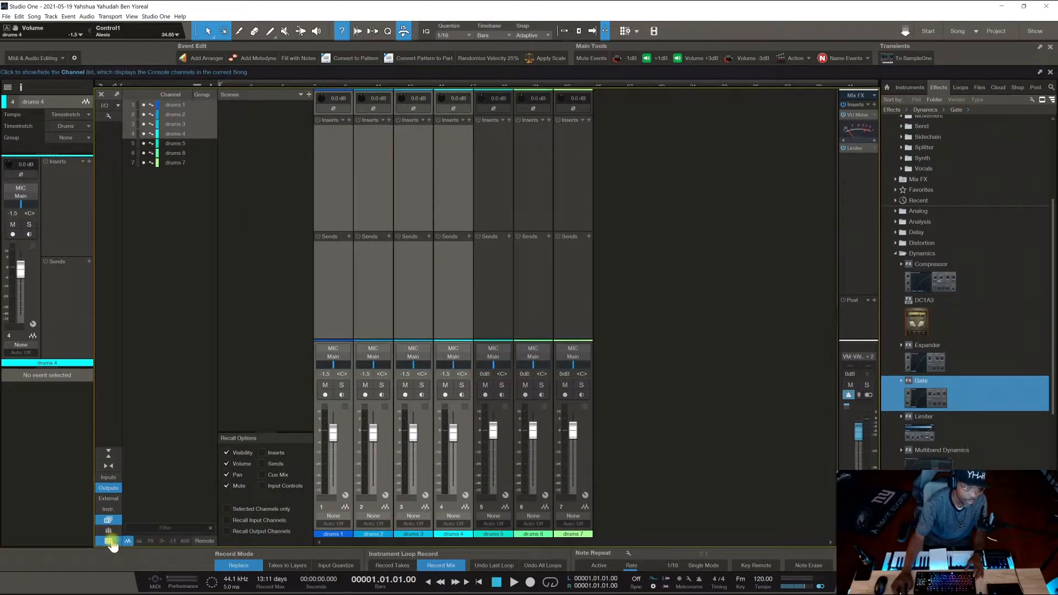
pyautogui.click(112, 542)
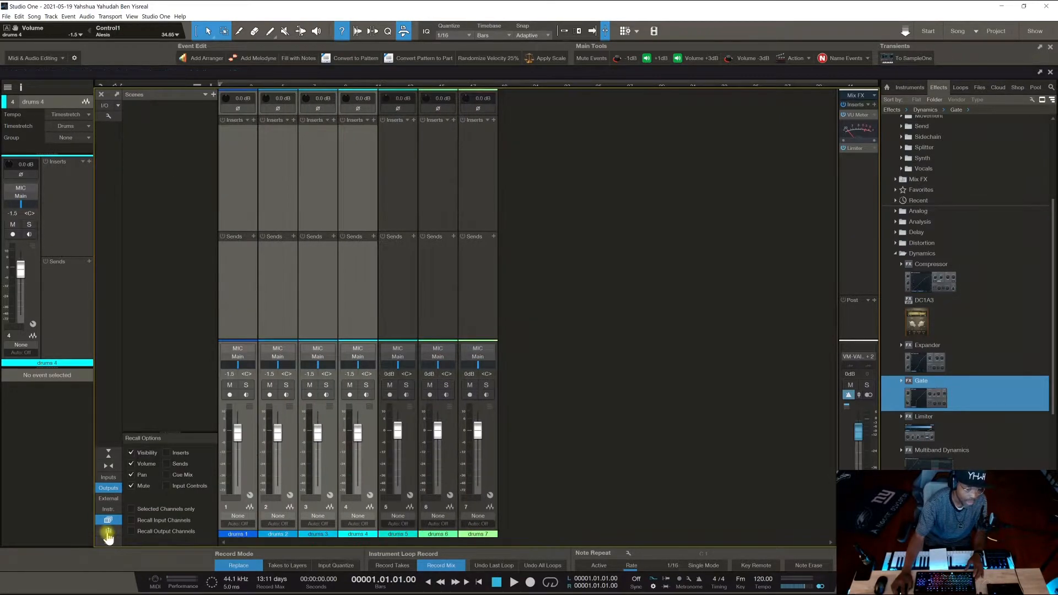
pyautogui.click(109, 530)
# View the console's Inputs, External devices and Instruments sections in turn, and hide them along with the Scenes and Groups panels.
pyautogui.click(111, 478)
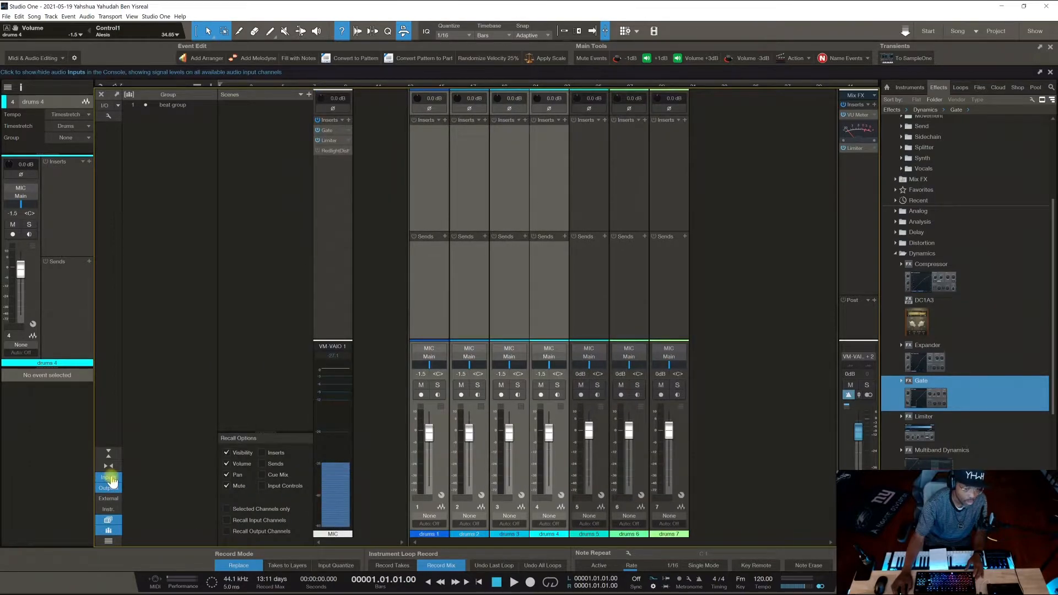
pyautogui.click(111, 478)
pyautogui.click(109, 498)
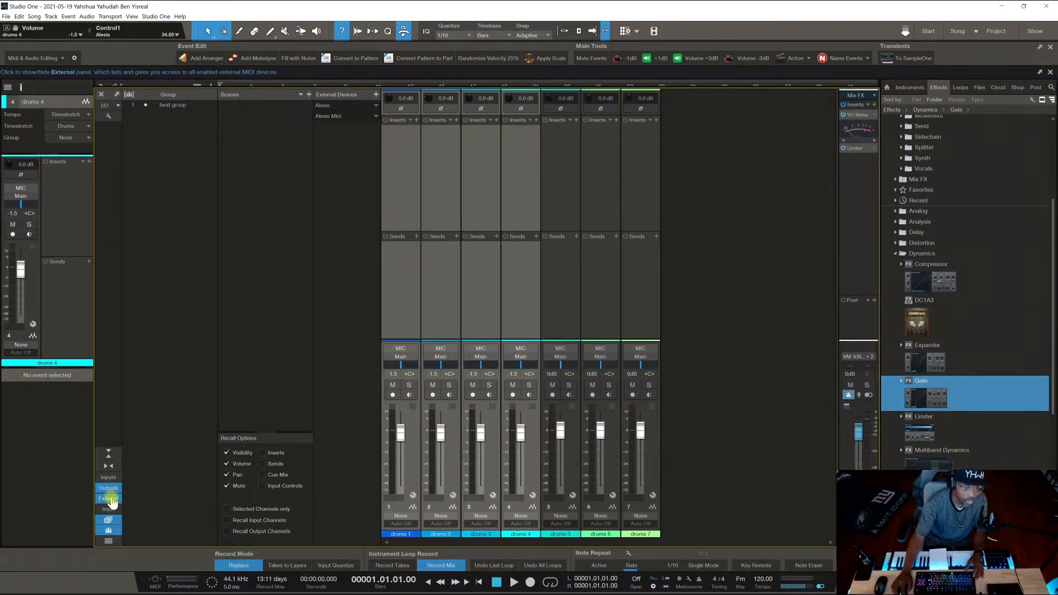
pyautogui.click(110, 499)
pyautogui.click(110, 510)
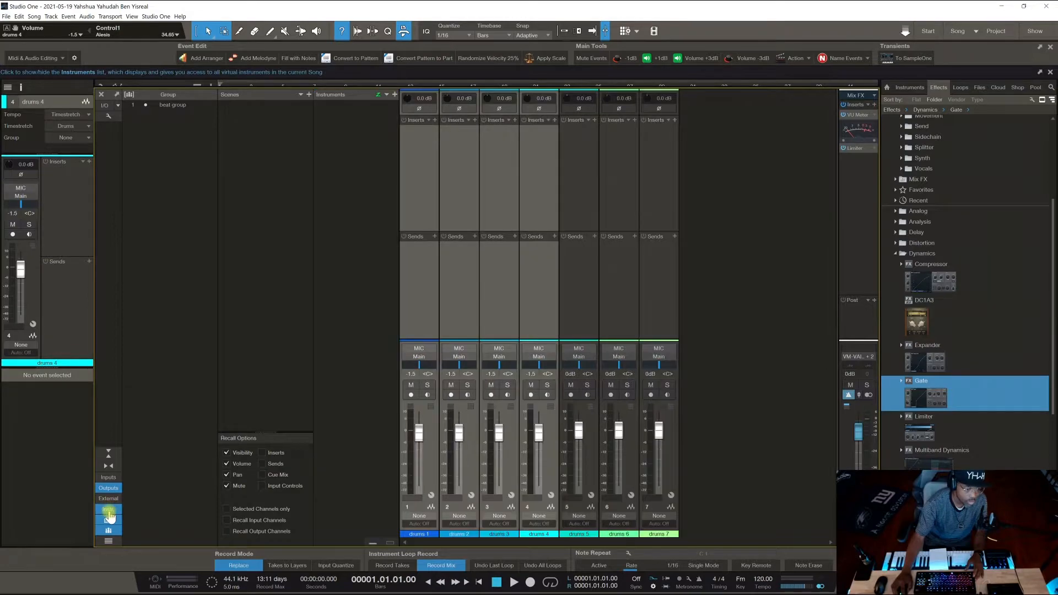
pyautogui.click(108, 510)
pyautogui.click(109, 519)
pyautogui.click(109, 530)
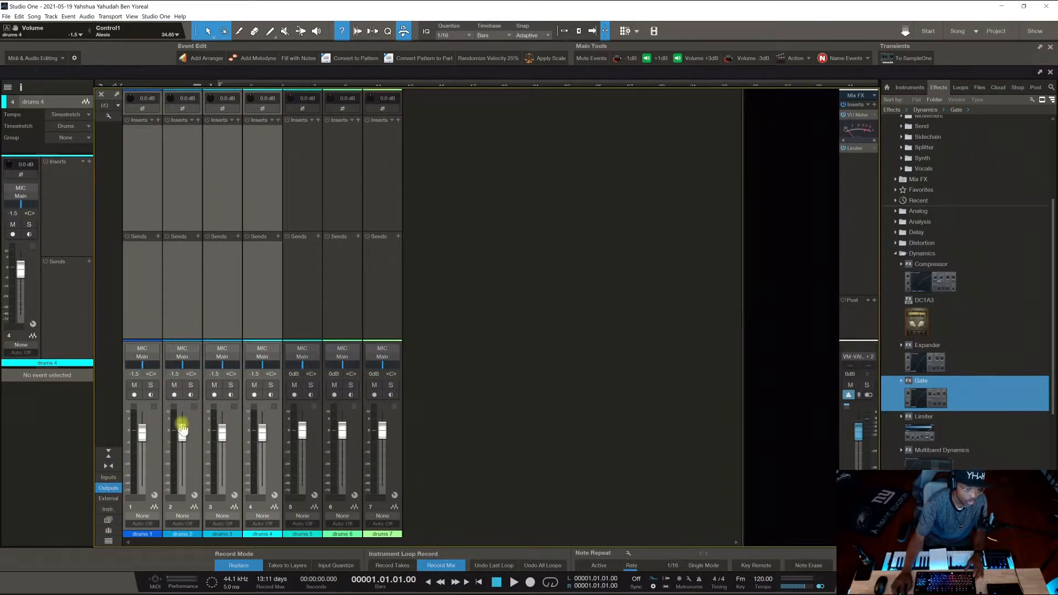
# View the group assignment and Group Selected Tracks options for drums 1 to 4, and dismiss the Add Group dialog.
pyautogui.rightClick(183, 435)
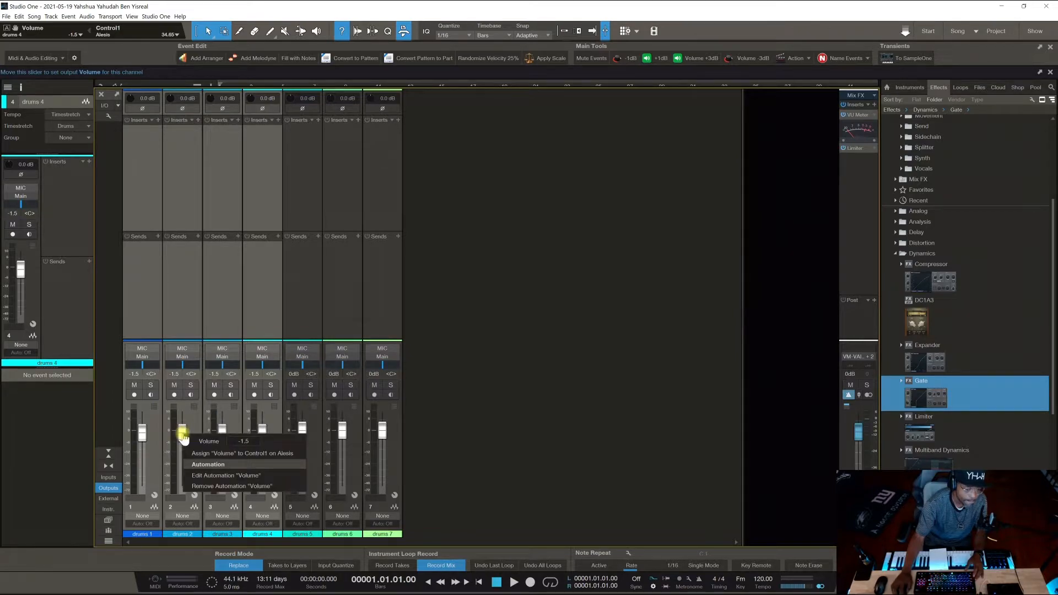
pyautogui.click(194, 416)
pyautogui.rightClick(193, 417)
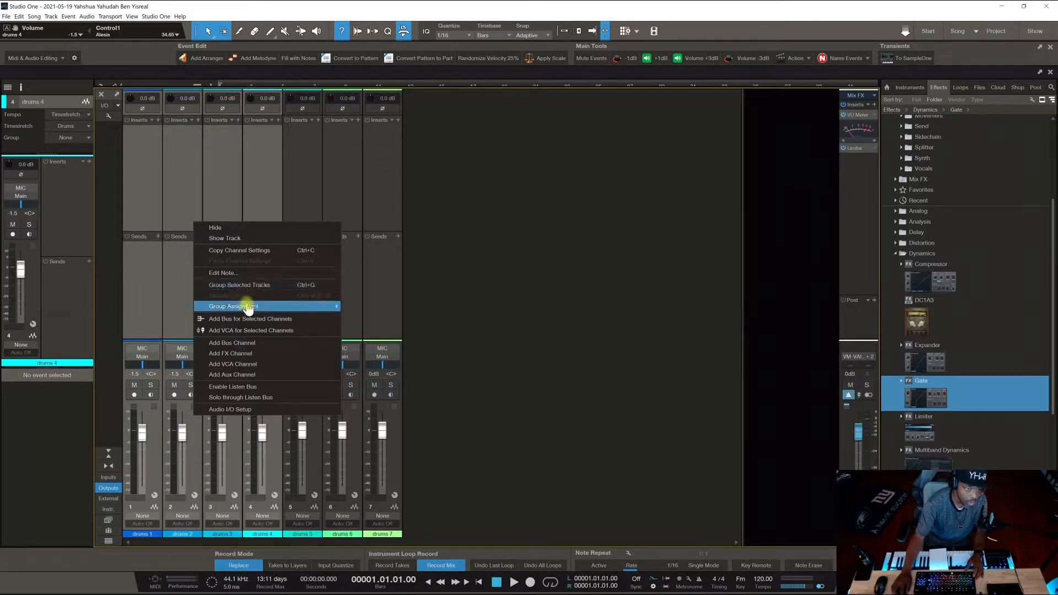
pyautogui.moveTo(248, 309)
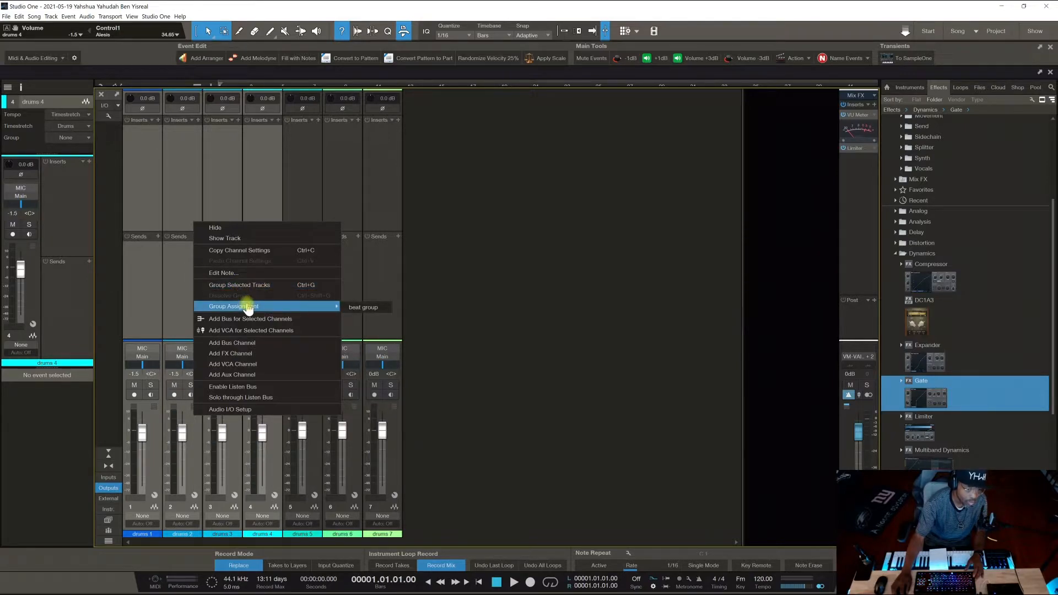
pyautogui.click(251, 284)
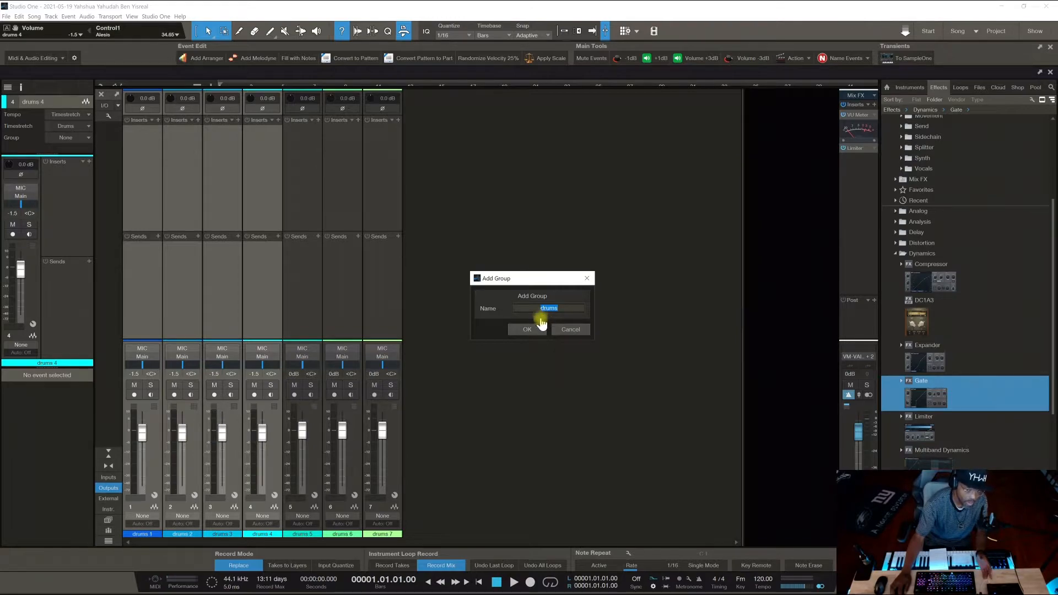
pyautogui.click(564, 330)
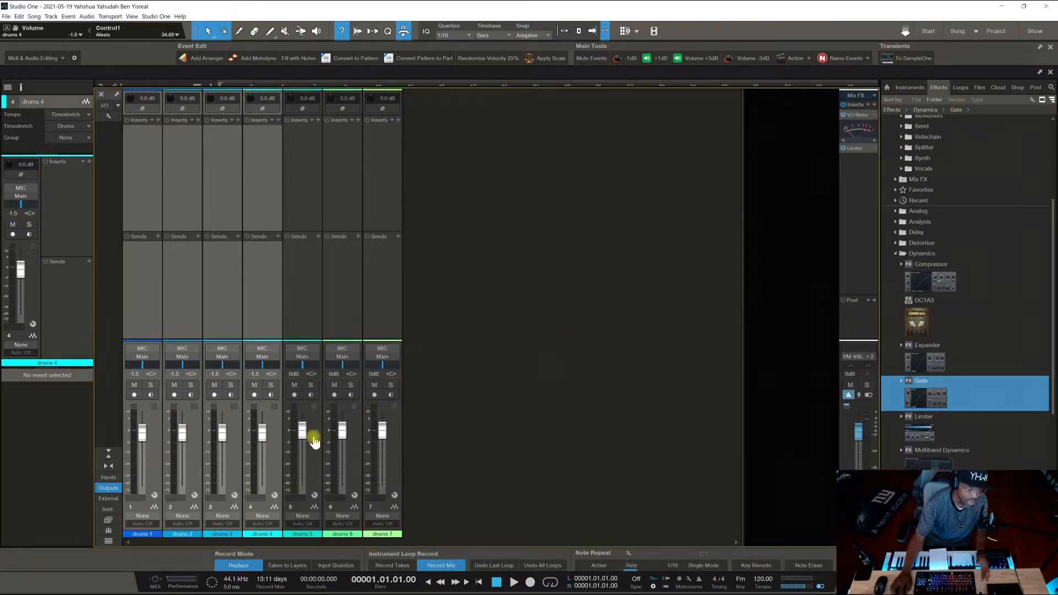
# Reselect drums 1 to 4, lower their faders together to -5.5 dB, and undo a trial reset to 0 dB.
pyautogui.click(159, 465)
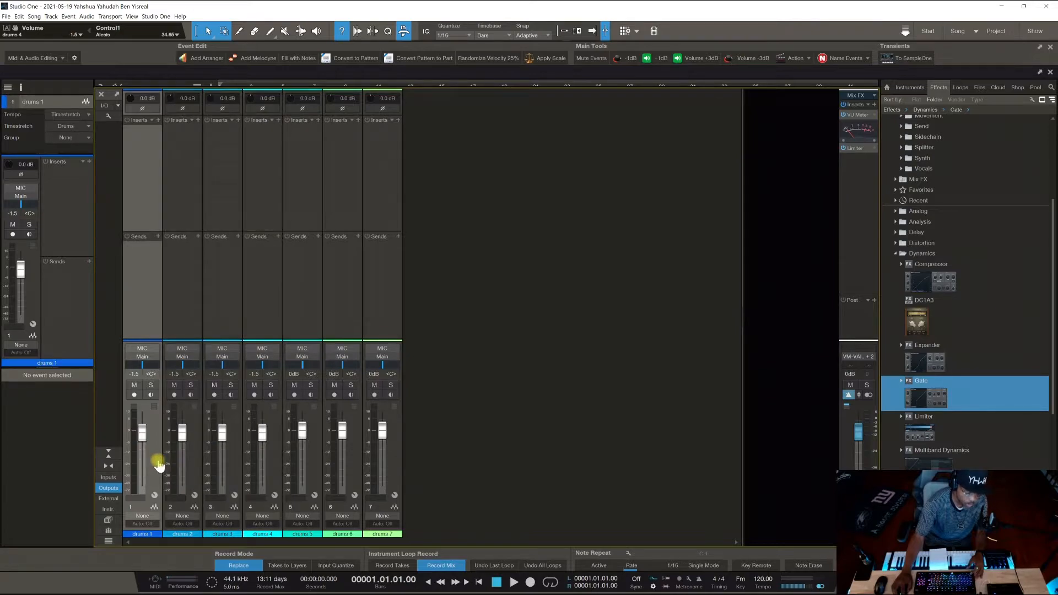
pyautogui.keyDown('shift'); pyautogui.click(274, 441); pyautogui.keyUp('shift')
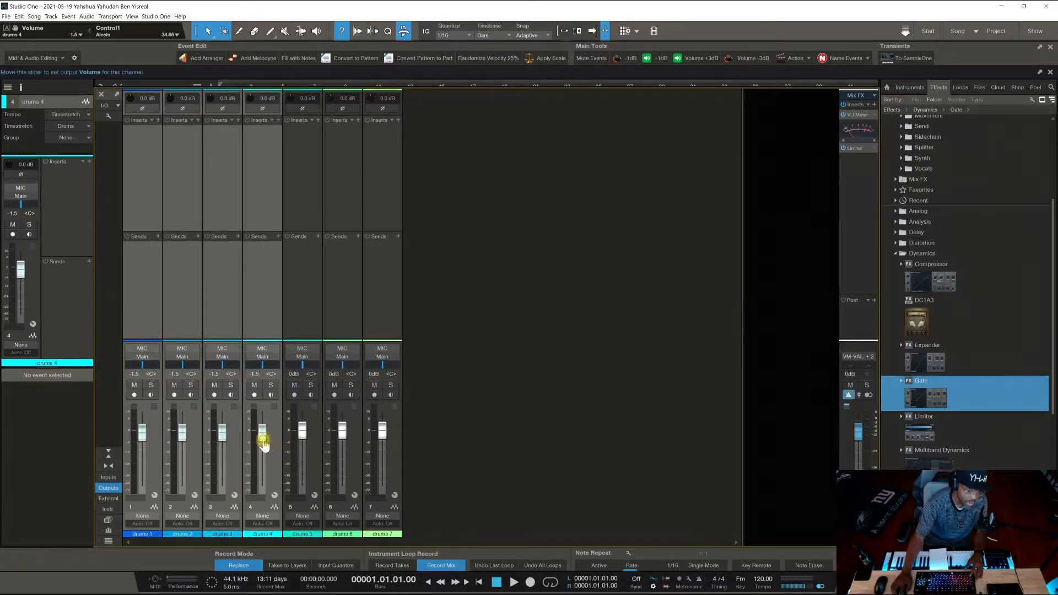
pyautogui.moveTo(263, 433); pyautogui.dragTo(224, 444)
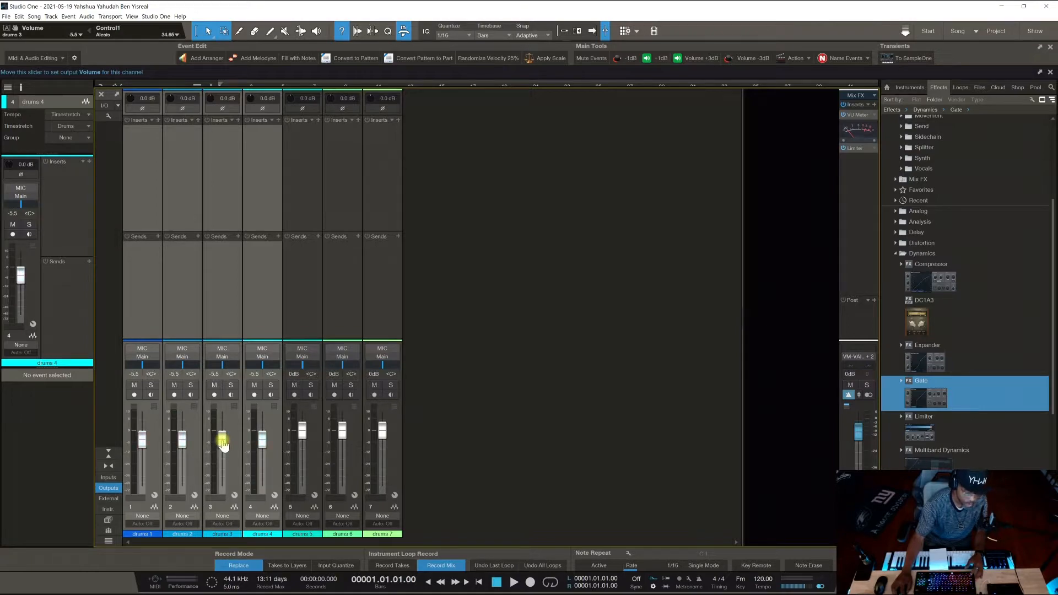
pyautogui.keyDown('ctrl'); pyautogui.click(224, 445); pyautogui.keyUp('ctrl')
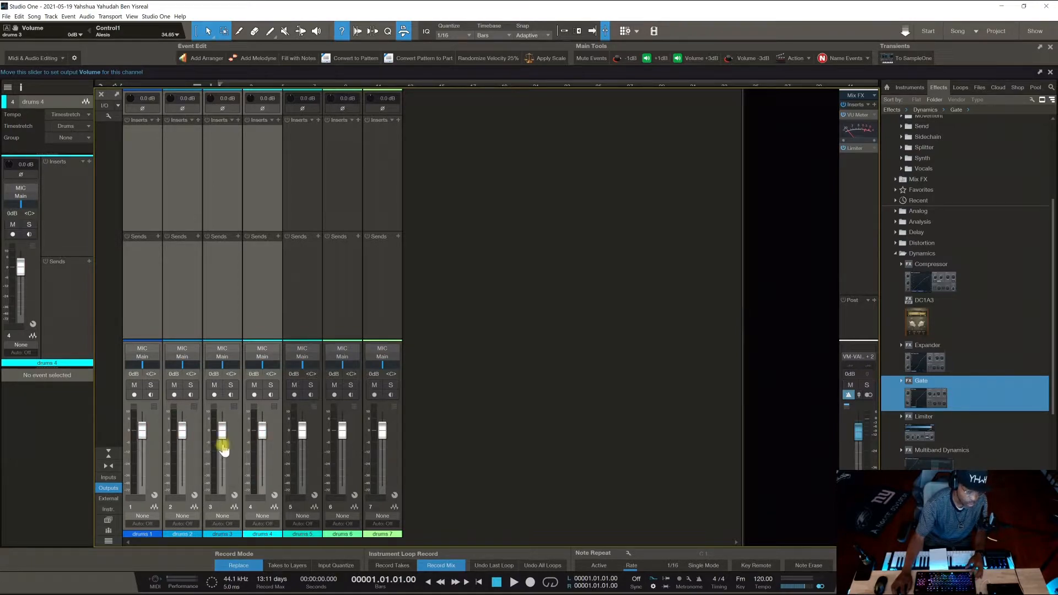
pyautogui.hotkey('ctrl', 'z')
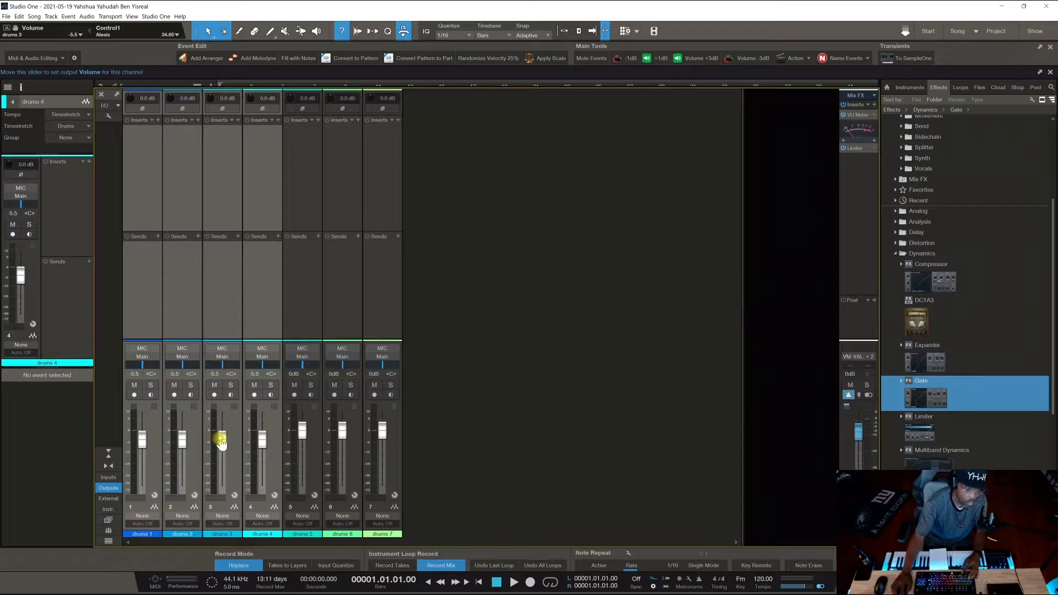
# Lower the drums 3 fader independently, and bring the four faders down together to -15 dB for drums 3 and -10 dB for the others.
pyautogui.moveTo(223, 443)
pyautogui.mouseDown()
pyautogui.moveTo(223, 477)
pyautogui.moveTo(224, 451)
pyautogui.mouseUp()
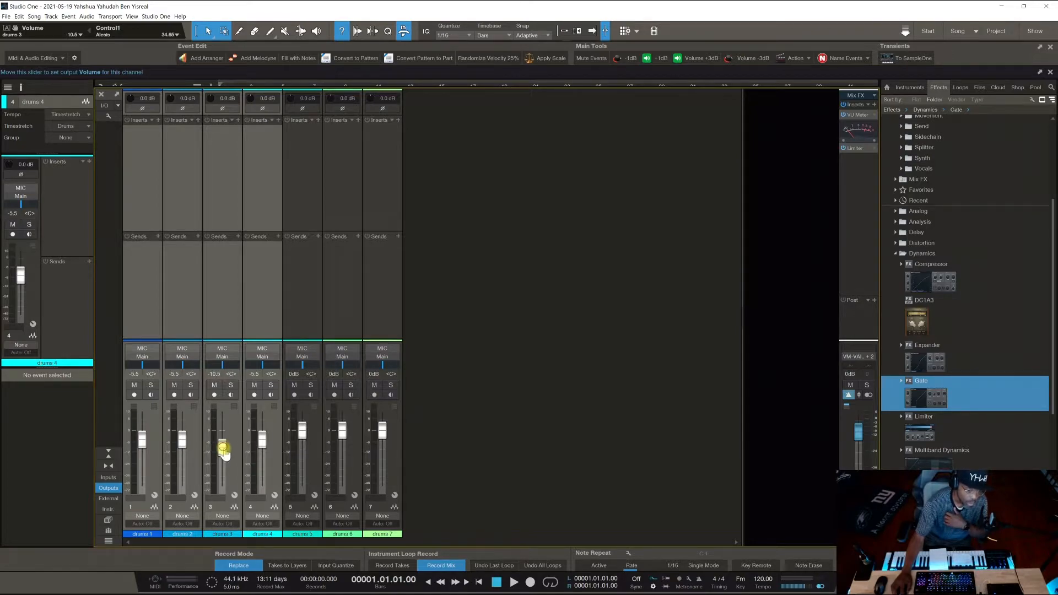
pyautogui.moveTo(223, 449)
pyautogui.mouseDown()
pyautogui.moveTo(223, 471)
pyautogui.moveTo(221, 436)
pyautogui.moveTo(220, 482)
pyautogui.moveTo(219, 442)
pyautogui.moveTo(221, 452)
pyautogui.mouseUp()
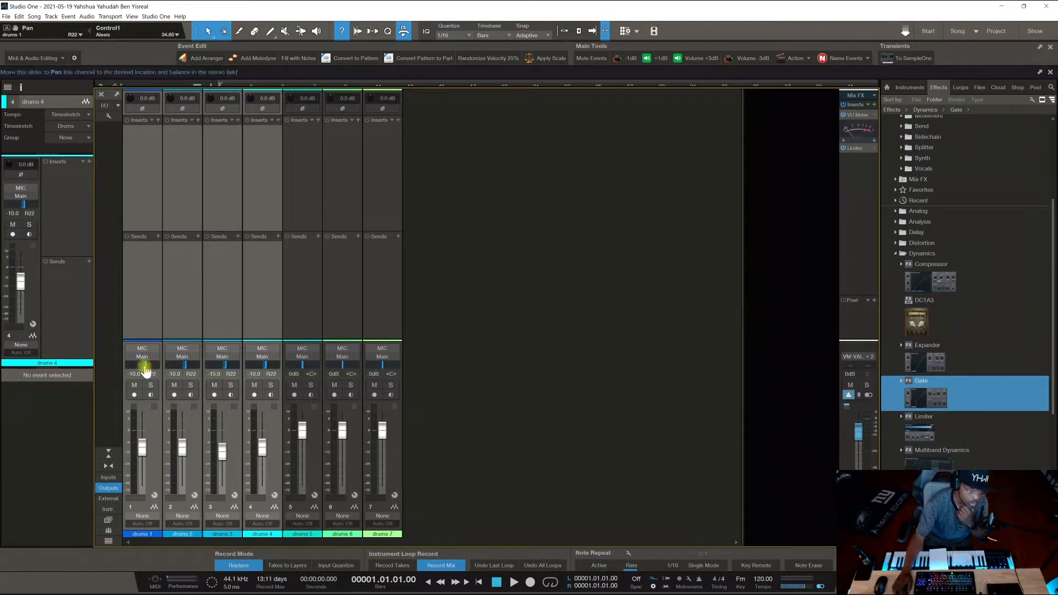
# Pan drums 1 to 4 together to L38 and reset their pan to centre.
pyautogui.moveTo(145, 369)
pyautogui.mouseDown()
pyautogui.moveTo(123, 373)
pyautogui.moveTo(158, 373)
pyautogui.moveTo(142, 368)
pyautogui.mouseUp()
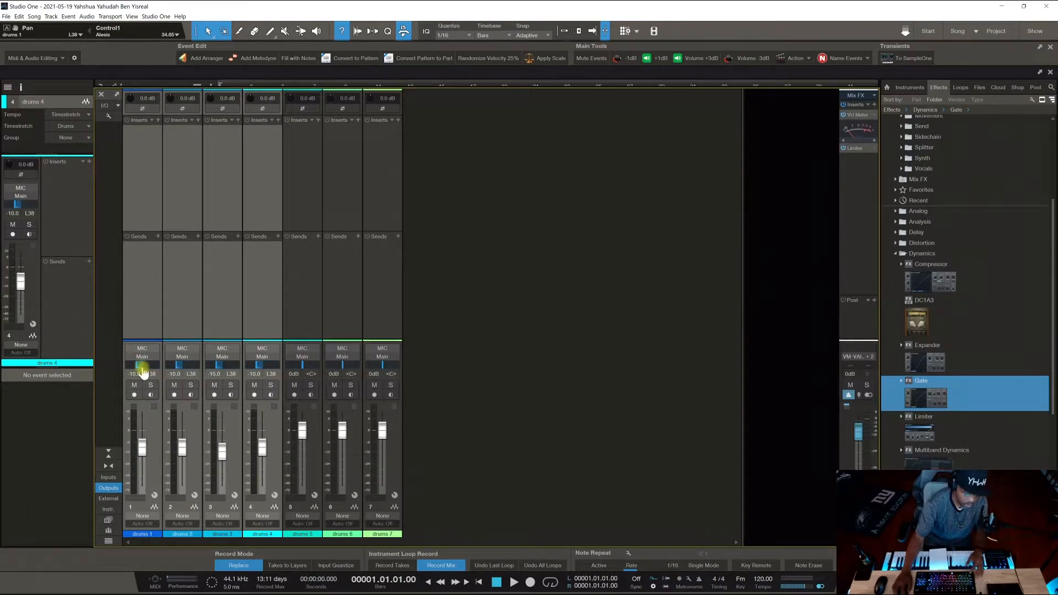
pyautogui.keyDown('alt'); pyautogui.click(142, 368); pyautogui.keyUp('alt')
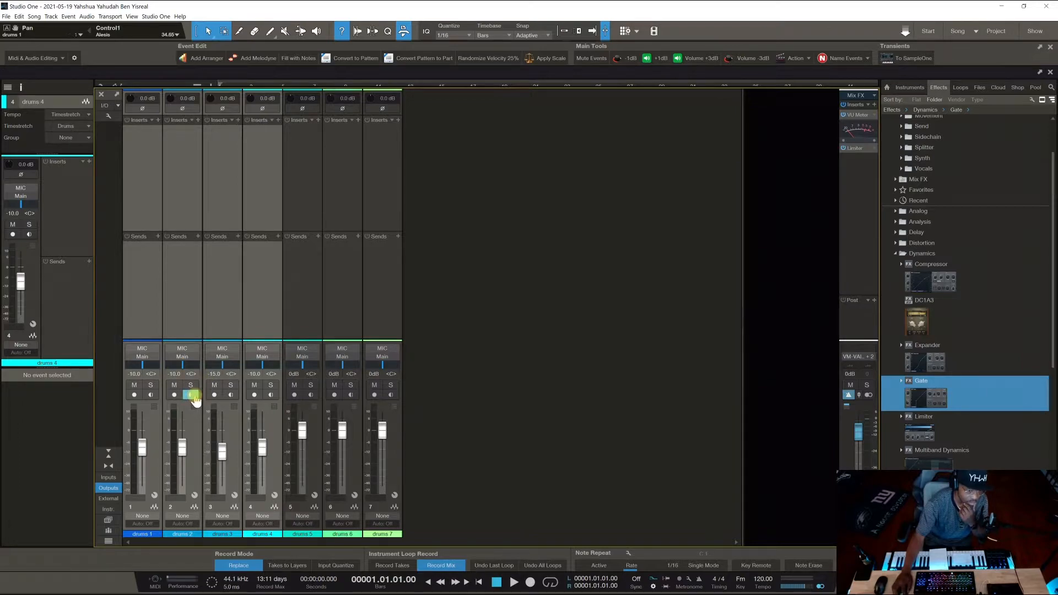
# Switch input monitoring, solo and mute on and off for drums 1 to 4 as a selected set.
pyautogui.click(192, 395)
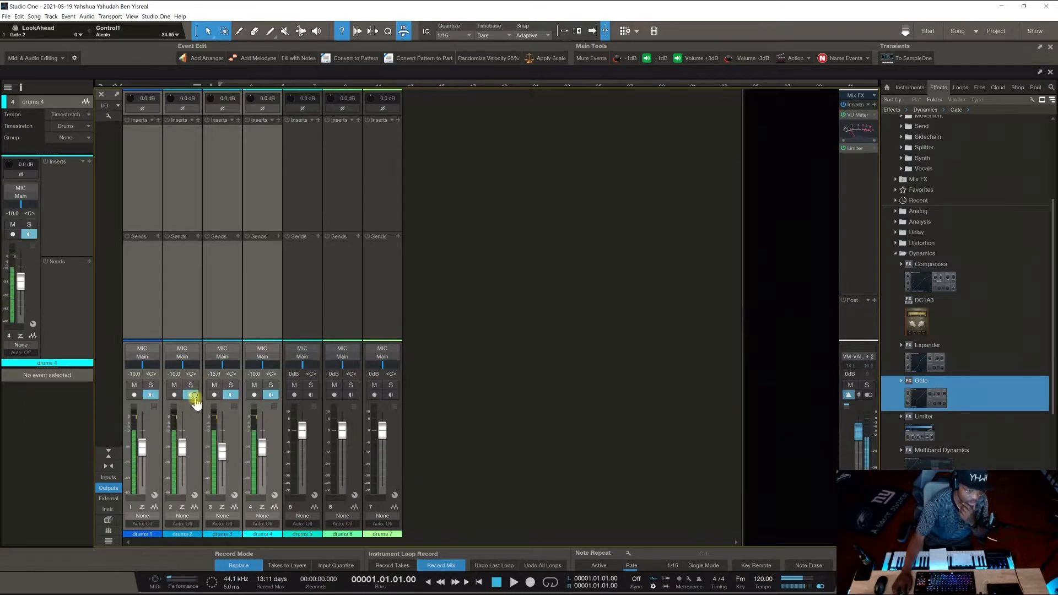
pyautogui.click(191, 387)
pyautogui.click(191, 386)
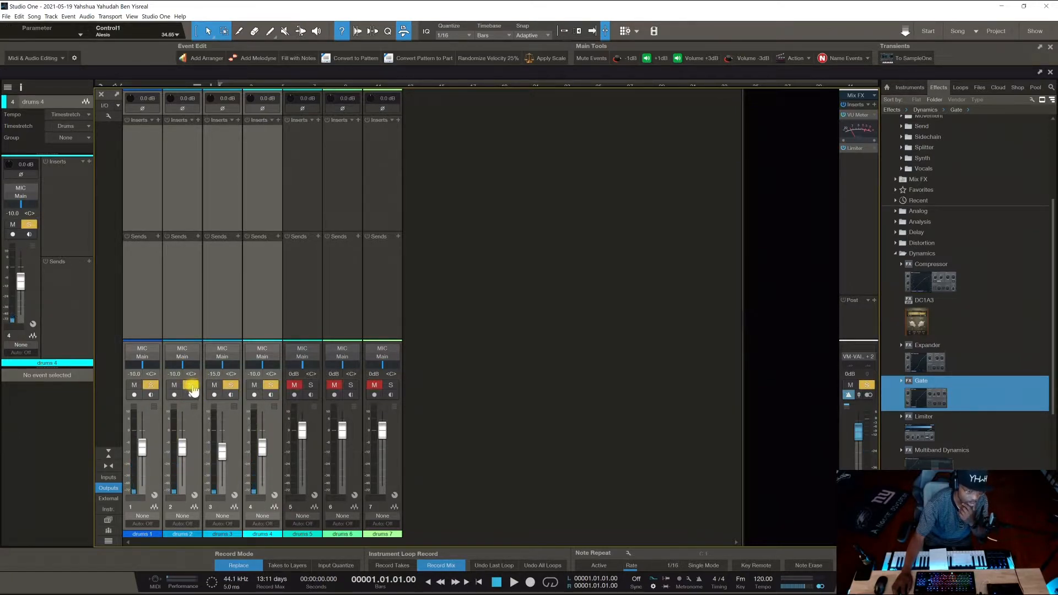
pyautogui.click(192, 388)
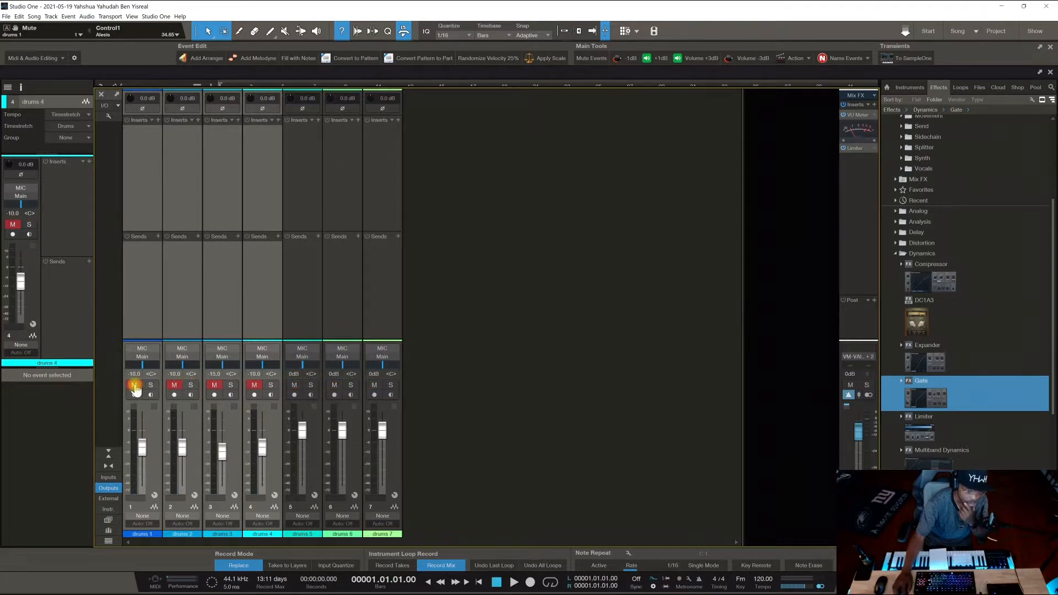
pyautogui.click(135, 386)
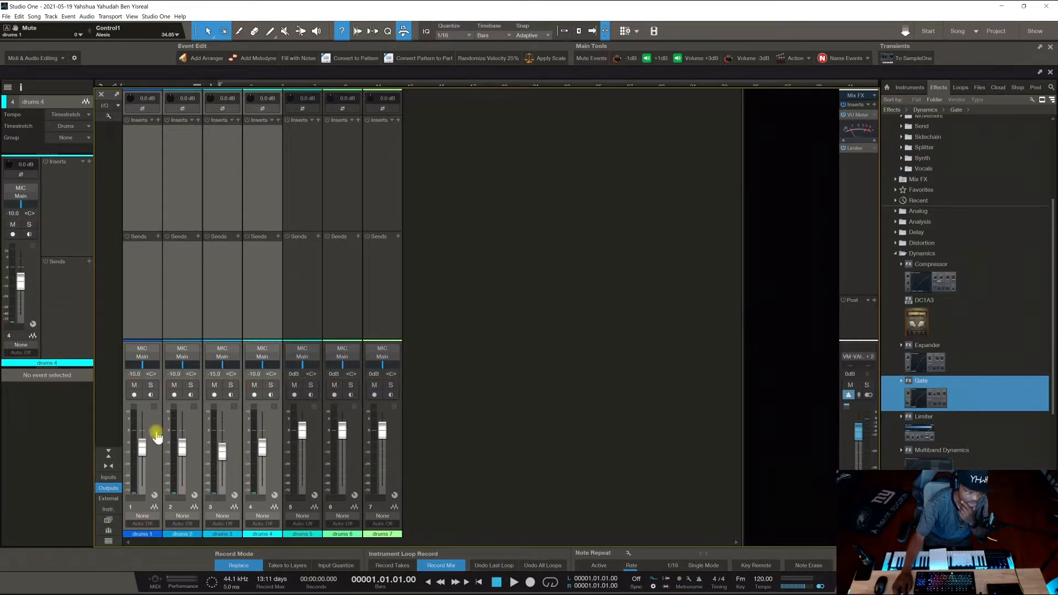
# Select the drums 1 to 6 channels and change their channel colour together to blue.
pyautogui.click(156, 433)
pyautogui.click(193, 432)
pyautogui.click(150, 430)
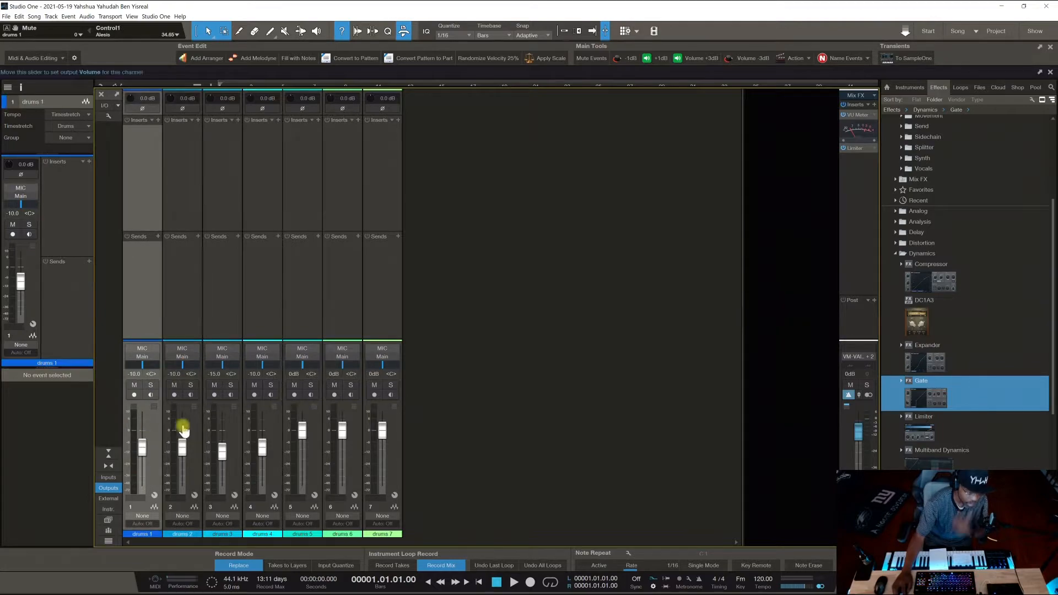
pyautogui.click(350, 433)
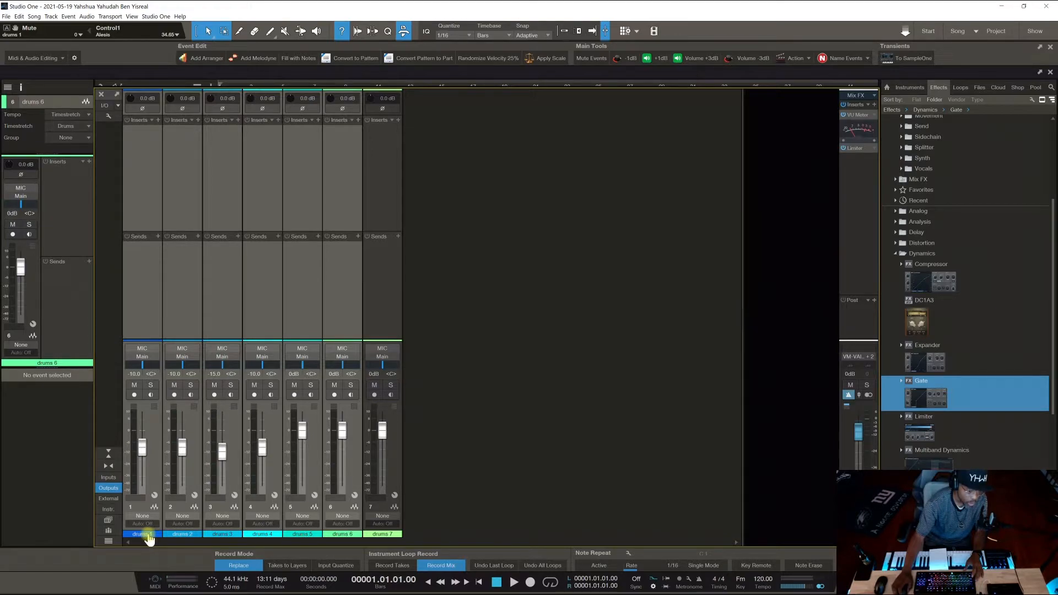
pyautogui.keyDown('shift'); pyautogui.click(148, 534); pyautogui.keyUp('shift')
pyautogui.scroll(-3, 147, 535)
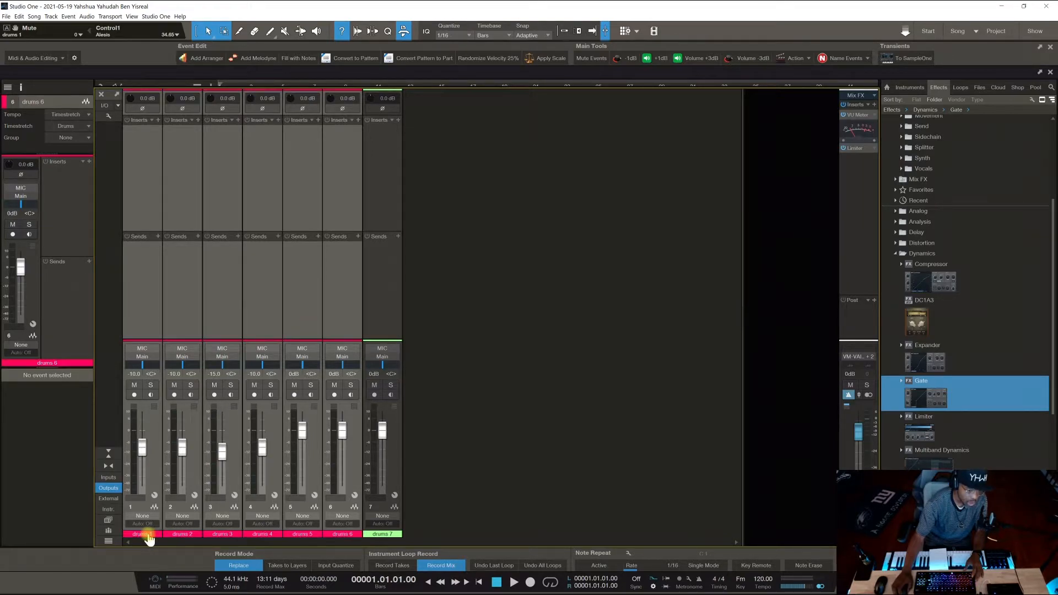
pyautogui.scroll(-1, 148, 536)
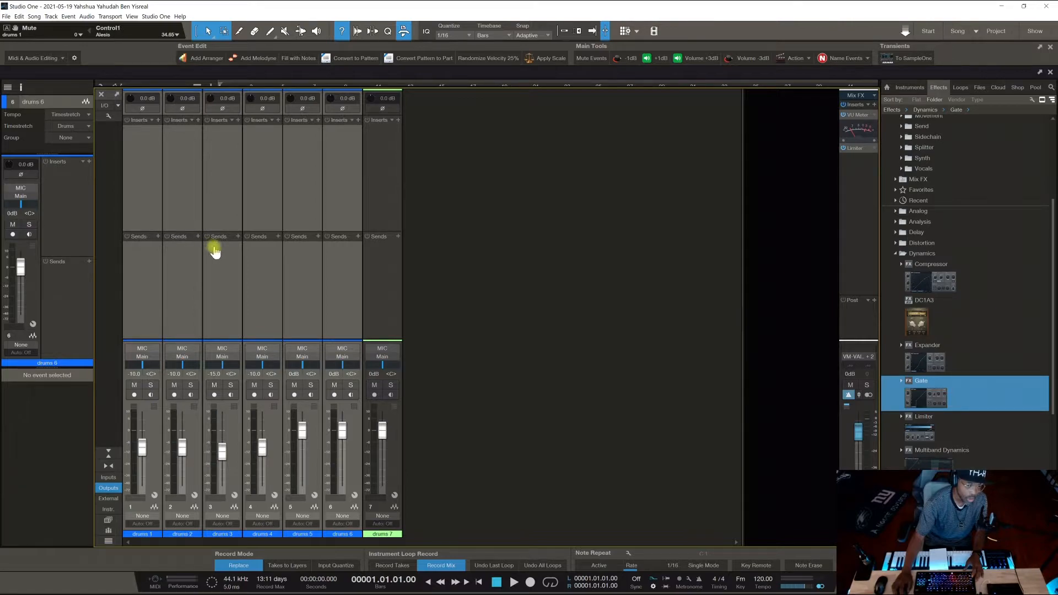
# Hide the console and browse the Bass and Bells folders in the Electronic loops library.
pyautogui.press('F3')
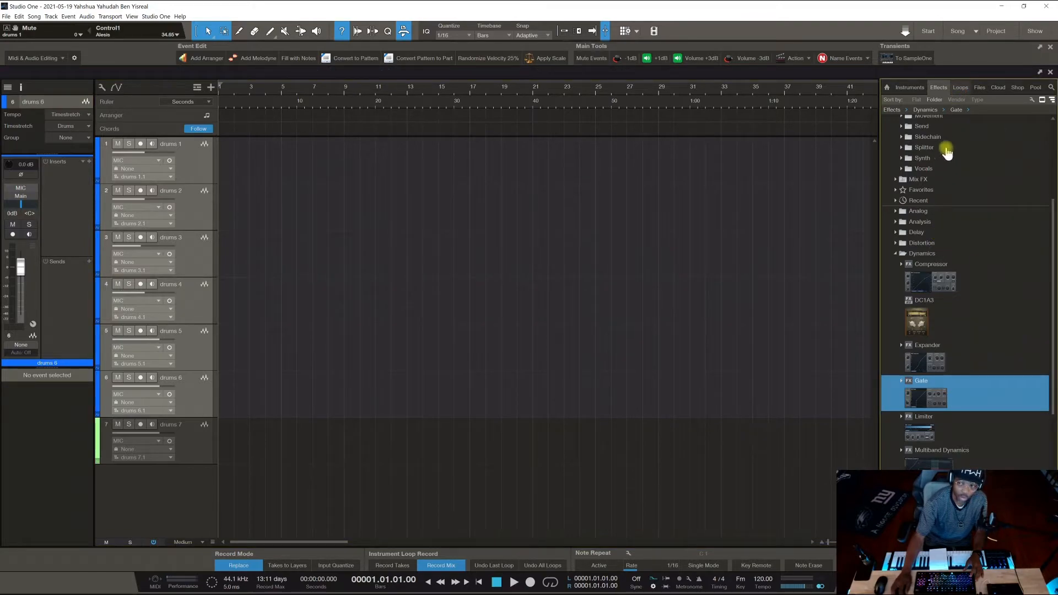
pyautogui.click(964, 89)
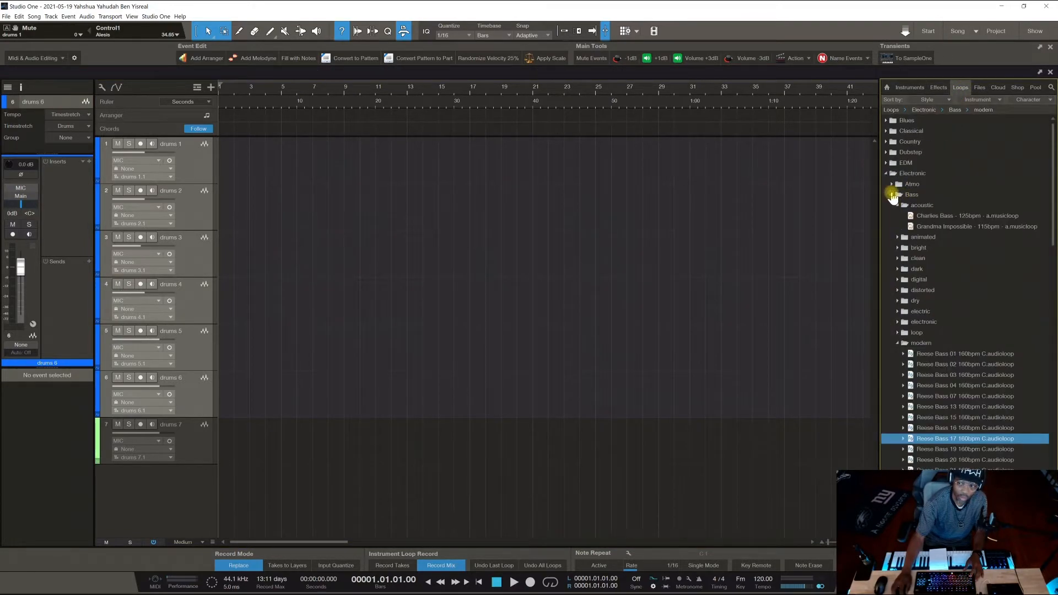
pyautogui.click(894, 196)
pyautogui.click(893, 206)
pyautogui.click(899, 217)
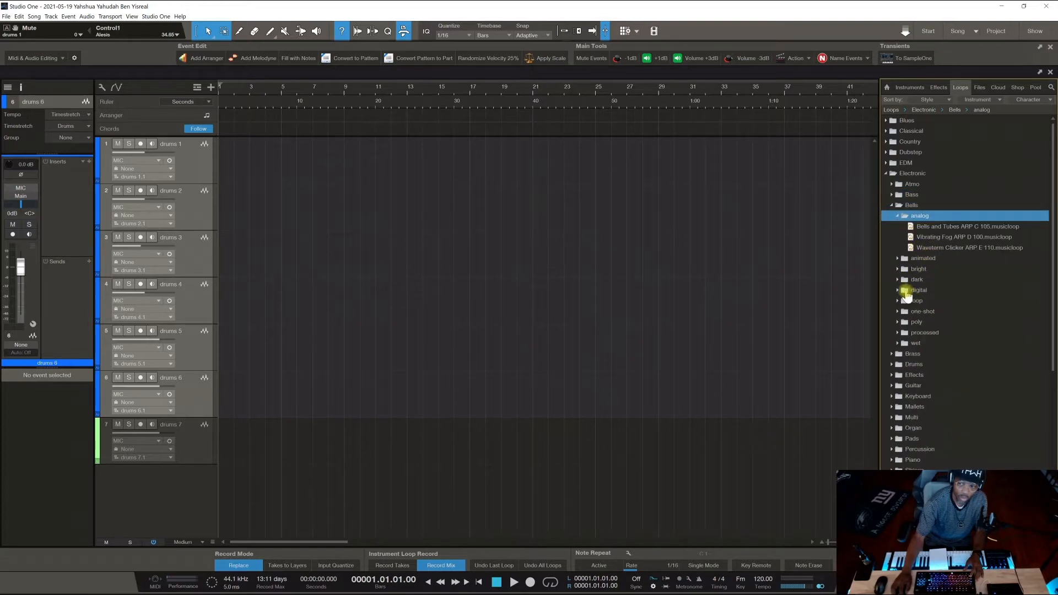
pyautogui.click(886, 173)
# Place 140_A_Bass_TL_01.wav from the SOUND FX folder DigitalSpectrumsMini_TL on the drums 1 track at about bar 6.
pyautogui.click(980, 87)
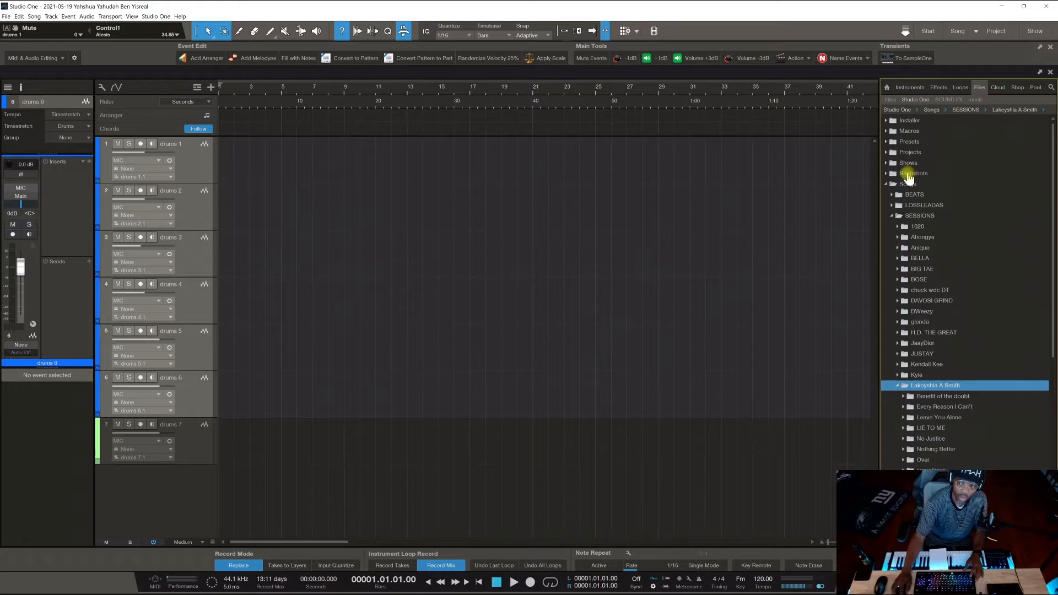
pyautogui.click(888, 185)
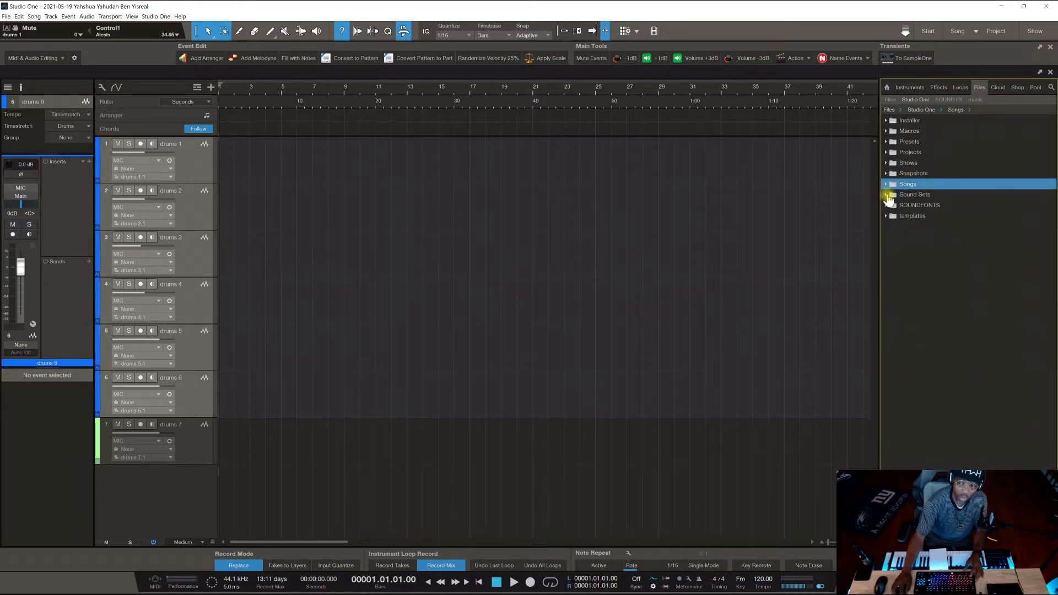
pyautogui.click(948, 99)
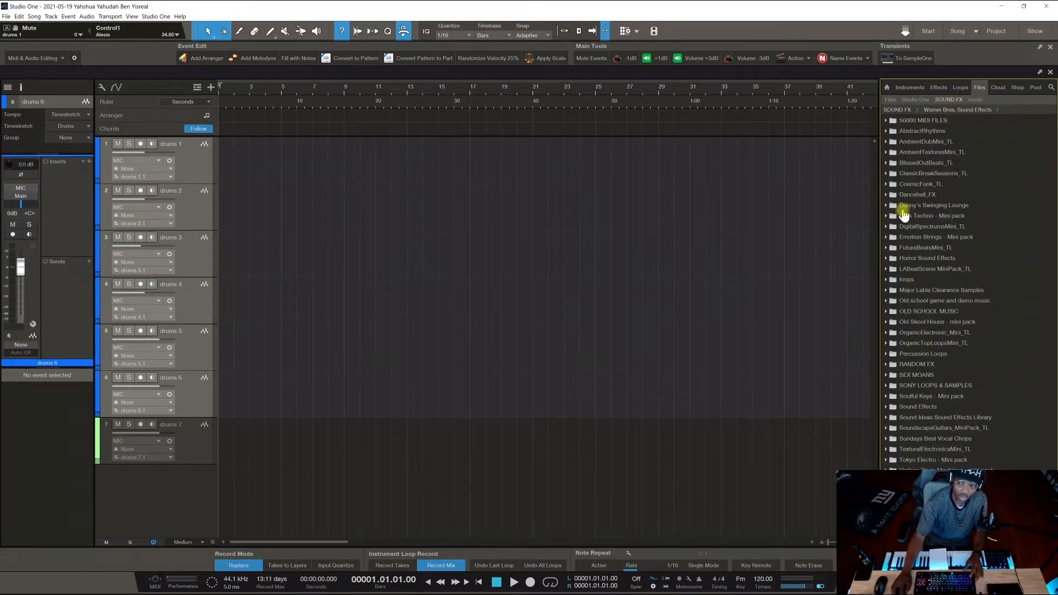
pyautogui.click(887, 227)
pyautogui.moveTo(901, 242); pyautogui.dragTo(337, 160)
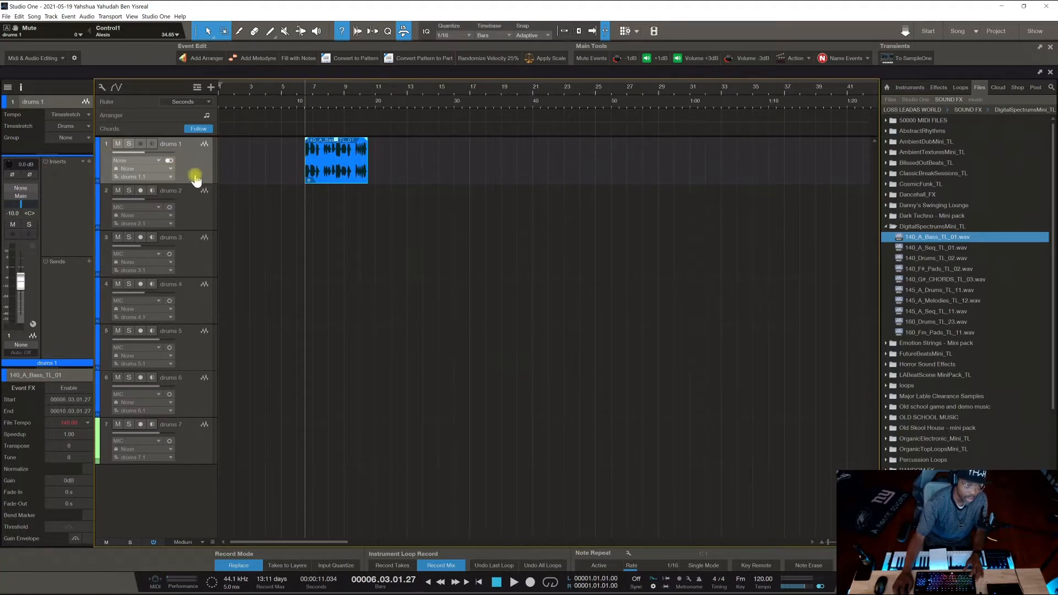
# Recolour the drums 1 track orange and its bass audio event bright green.
pyautogui.click(6, 103)
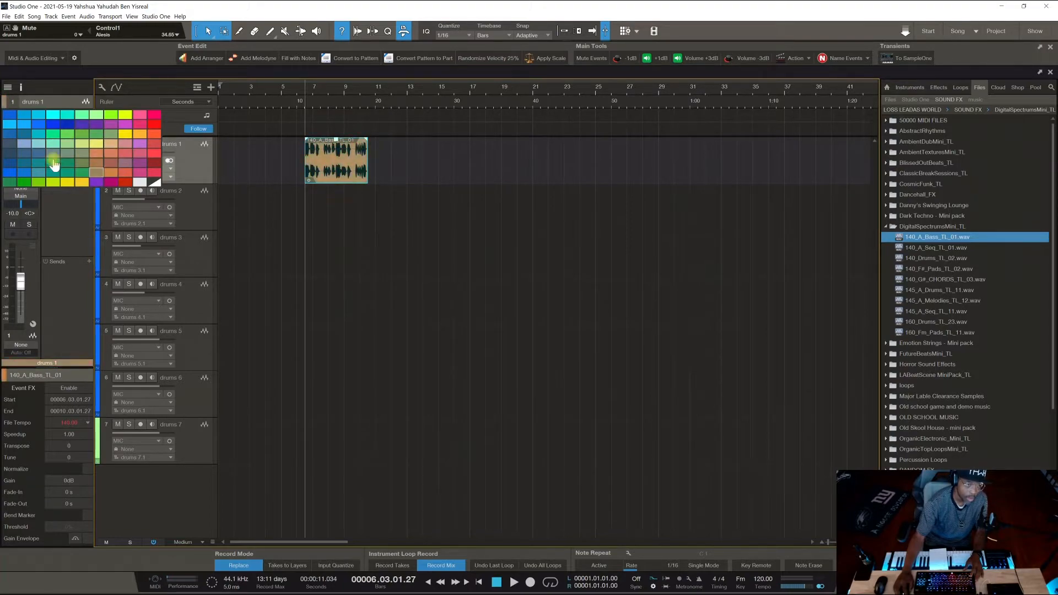
pyautogui.click(98, 164)
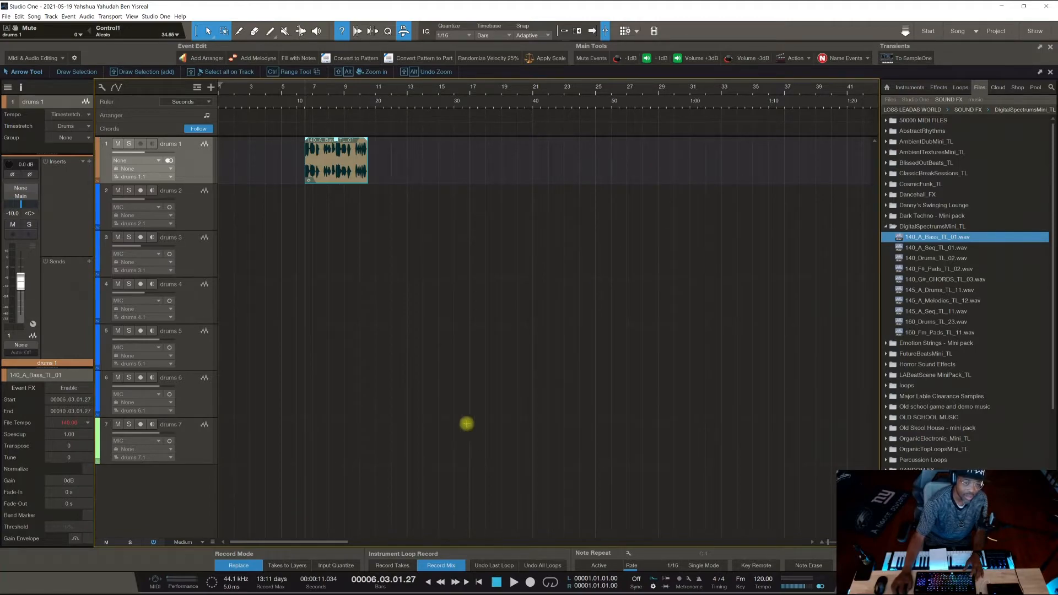
pyautogui.rightClick(318, 166)
pyautogui.click(324, 177)
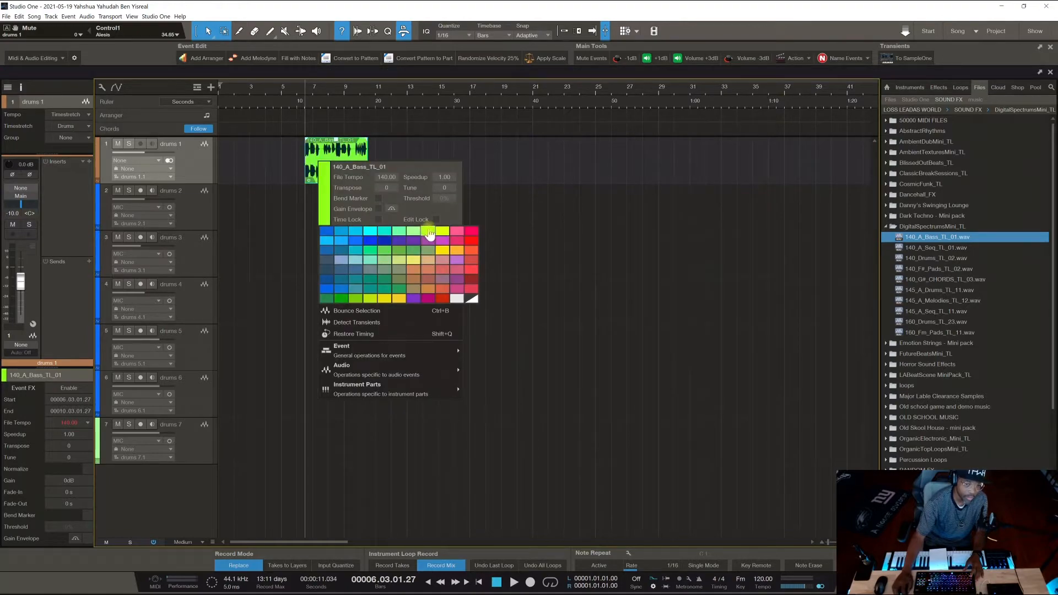
pyautogui.click(424, 246)
pyautogui.click(673, 241)
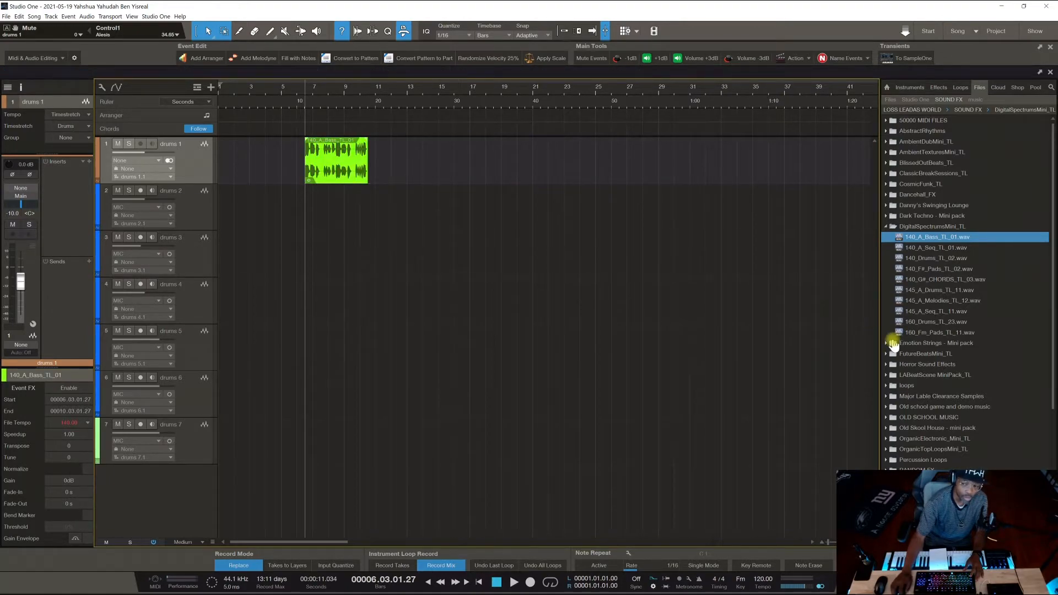
# Duplicate the bass event four times in a row on the drums 1 track.
pyautogui.click(338, 168)
pyautogui.press('d')
pyautogui.press('d')
pyautogui.press('d')
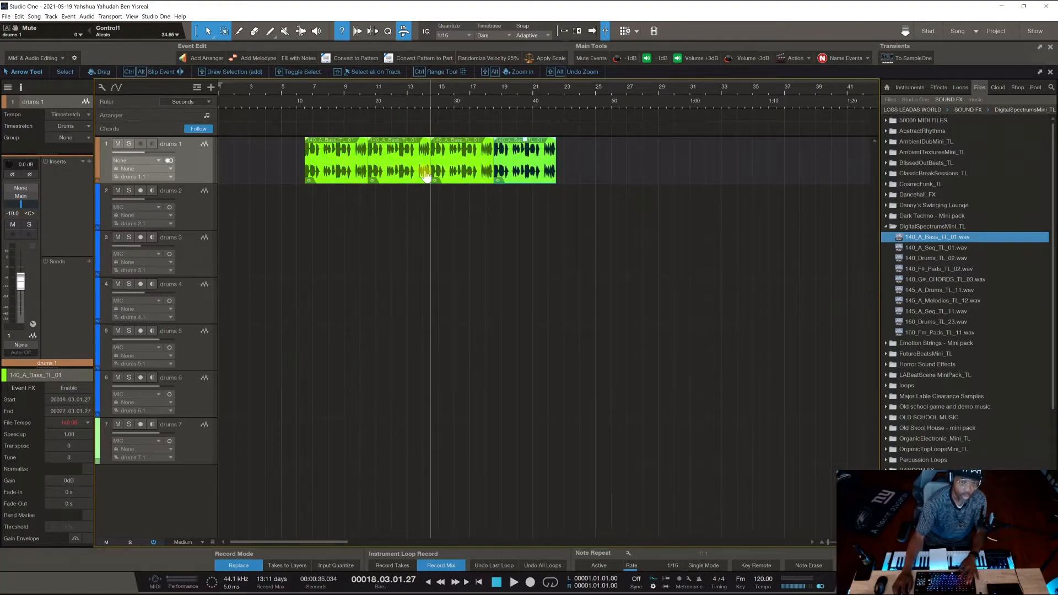
pyautogui.press('d')
# Spread the duplicated bass events over the drums 3, 5 and 6 tracks, splitting the last copy and moving its first part to drums 3.
pyautogui.click(393, 171)
pyautogui.moveTo(413, 176); pyautogui.dragTo(410, 270)
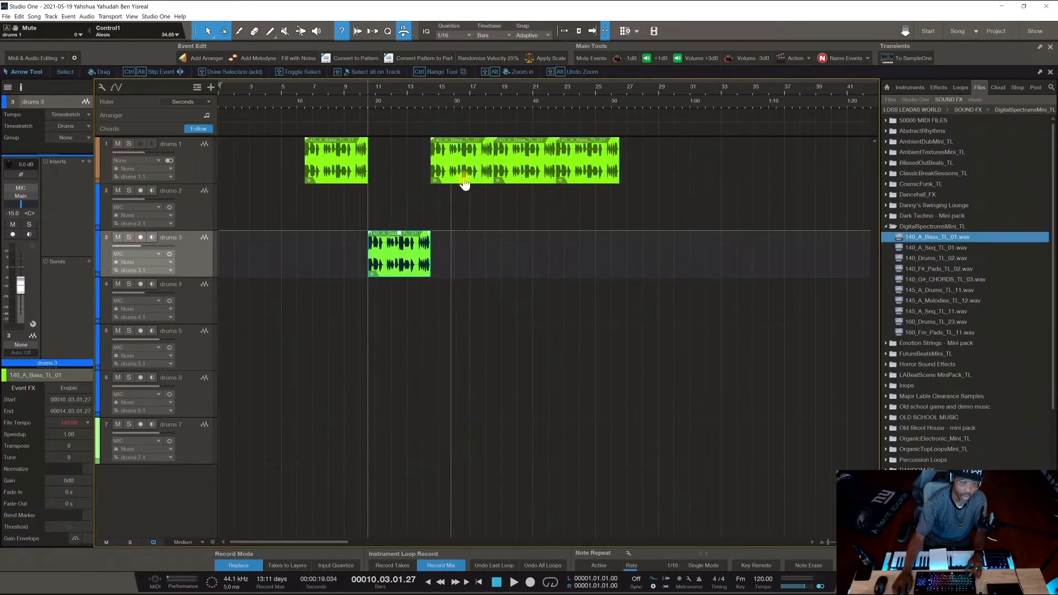
pyautogui.moveTo(463, 182); pyautogui.dragTo(480, 369)
pyautogui.moveTo(537, 178); pyautogui.dragTo(568, 386)
pyautogui.moveTo(589, 257); pyautogui.dragTo(538, 230)
pyautogui.moveTo(571, 179); pyautogui.dragTo(572, 253)
pyautogui.press('2')
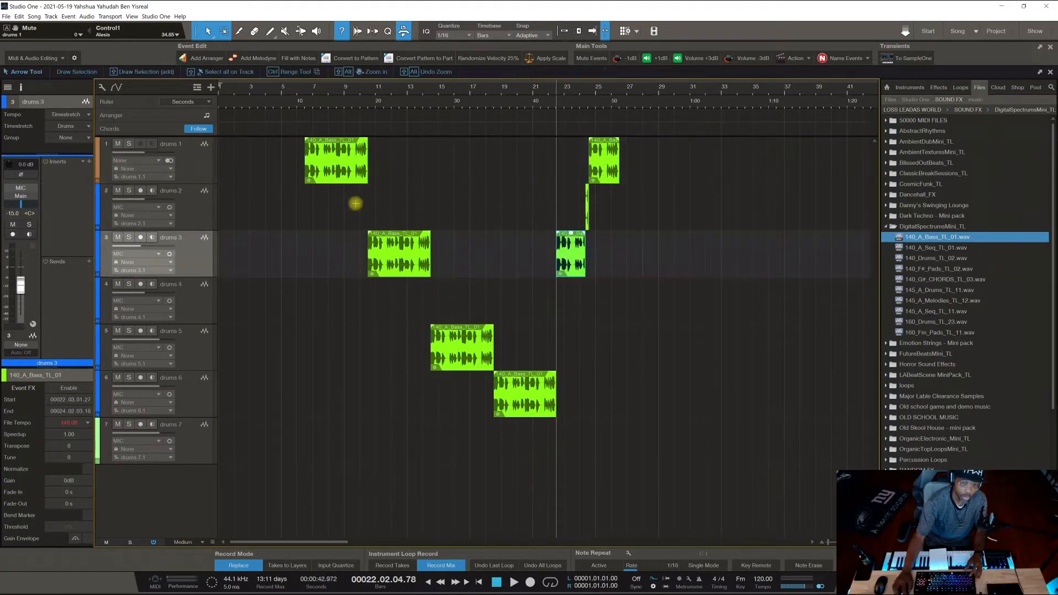
# Select all the bass events and recolour them orange together, and recolour the first event on drums 1 turquoise.
pyautogui.moveTo(280, 156); pyautogui.dragTo(697, 440)
pyautogui.press('1')
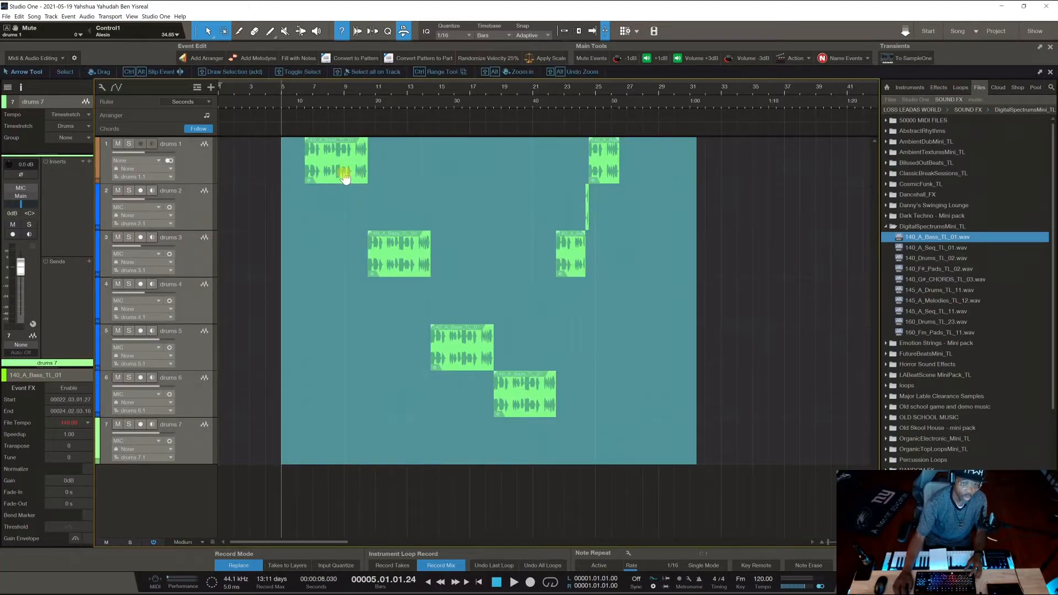
pyautogui.rightClick(322, 166)
pyautogui.click(288, 177)
pyautogui.moveTo(288, 177); pyautogui.dragTo(582, 364)
pyautogui.rightClick(342, 175)
pyautogui.click(393, 241)
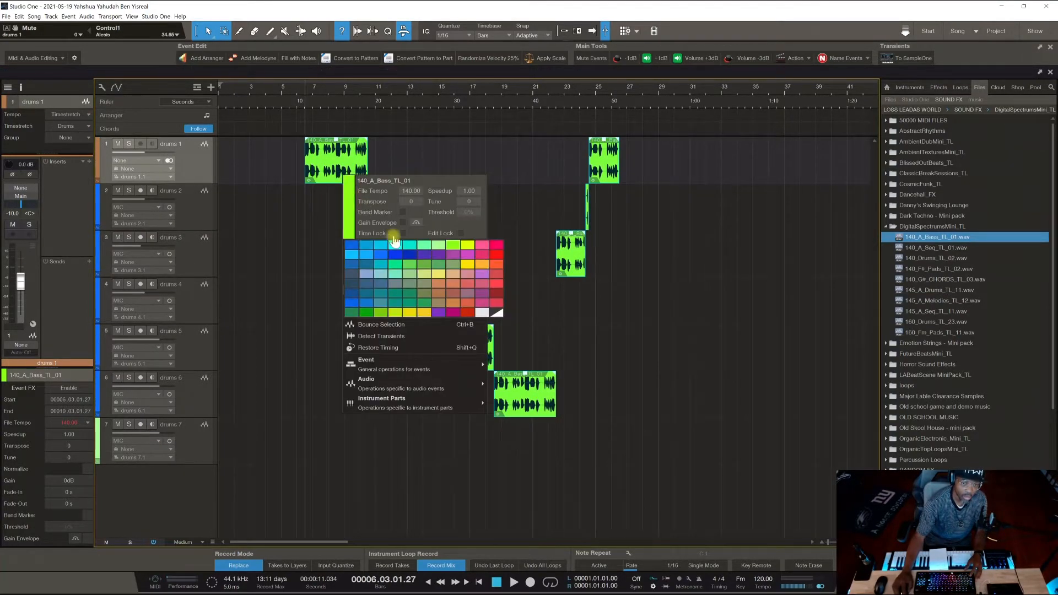
pyautogui.click(438, 283)
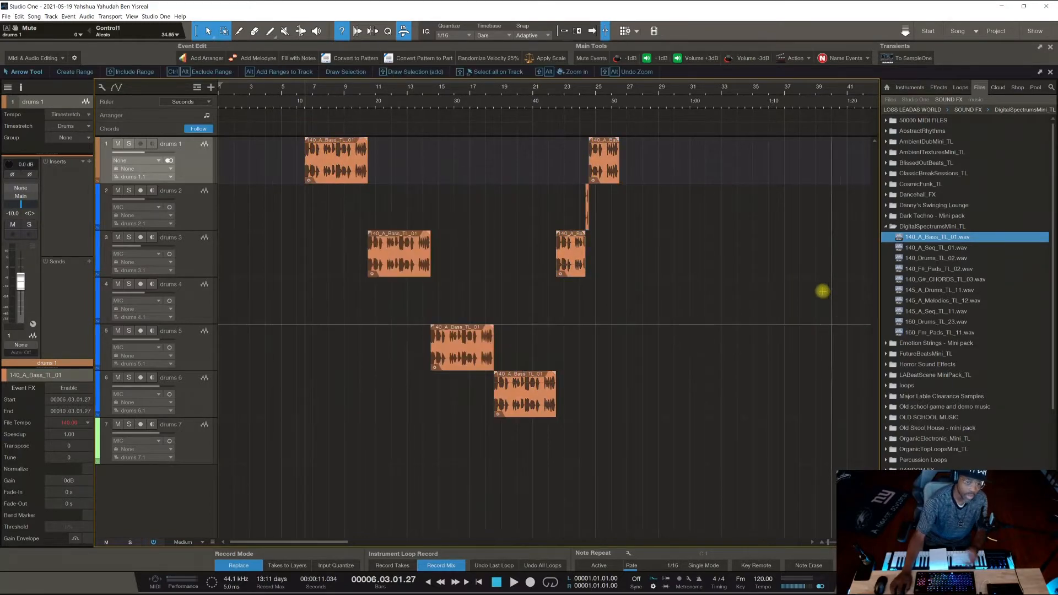
pyautogui.rightClick(313, 167)
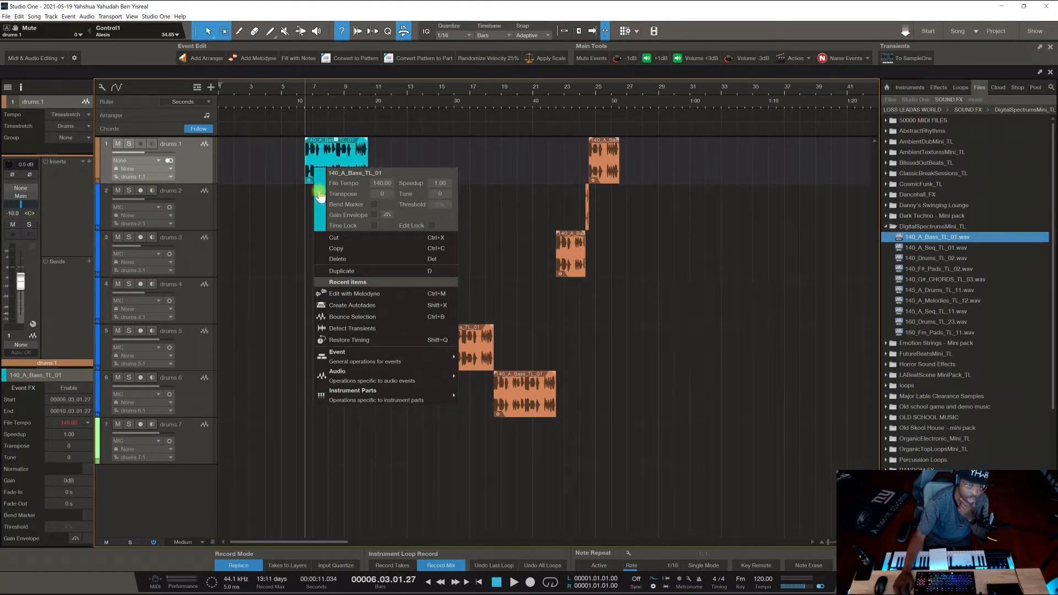
pyautogui.click(270, 165)
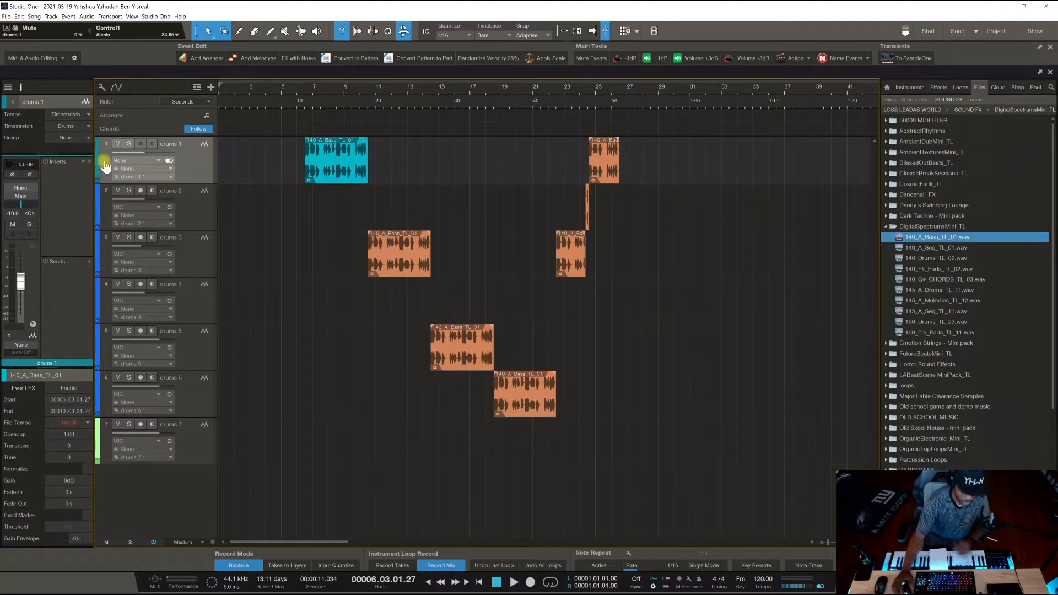
# Undo the audio event edits, the track recolouring and the pan reset on the drum tracks.
pyautogui.hotkey('ctrl', 'z')
pyautogui.hotkey('ctrl', 'z')
pyautogui.hotkey('ctrl', 'z')
pyautogui.hotkey('ctrl', 'z')
pyautogui.hotkey('ctrl', 'z')
pyautogui.hotkey('ctrl', 'z')
pyautogui.hotkey('ctrl', 'z')
pyautogui.hotkey('ctrl', 'z')
pyautogui.hotkey('ctrl', 'z')
pyautogui.hotkey('ctrl', 'z')
pyautogui.hotkey('ctrl', 'z')
pyautogui.hotkey('ctrl', 'z')
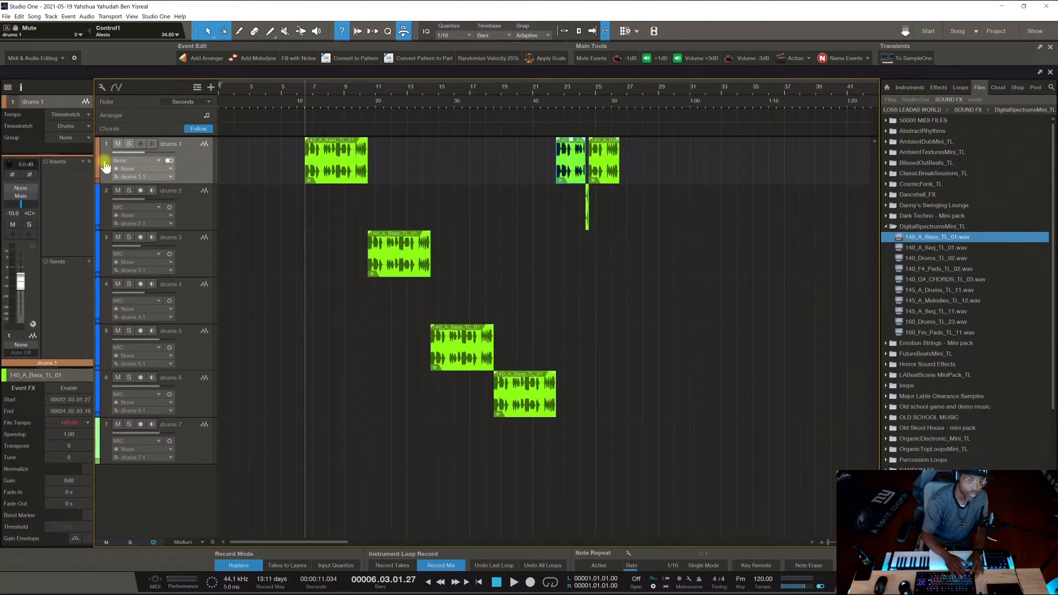
pyautogui.hotkey('ctrl', 'z')
pyautogui.hotkey('ctrl', 'z')
pyautogui.hotkey('ctrl', 'z')
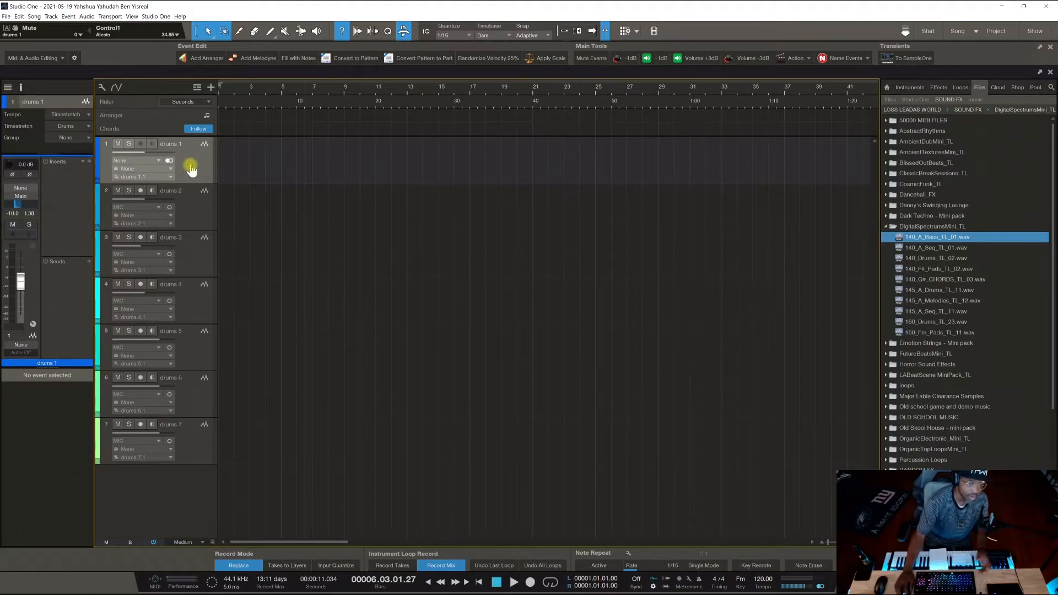
# Select the drums 1 to 6 tracks and change their track colour together to orange.
pyautogui.keyDown('shift'); pyautogui.click(192, 373); pyautogui.keyUp('shift')
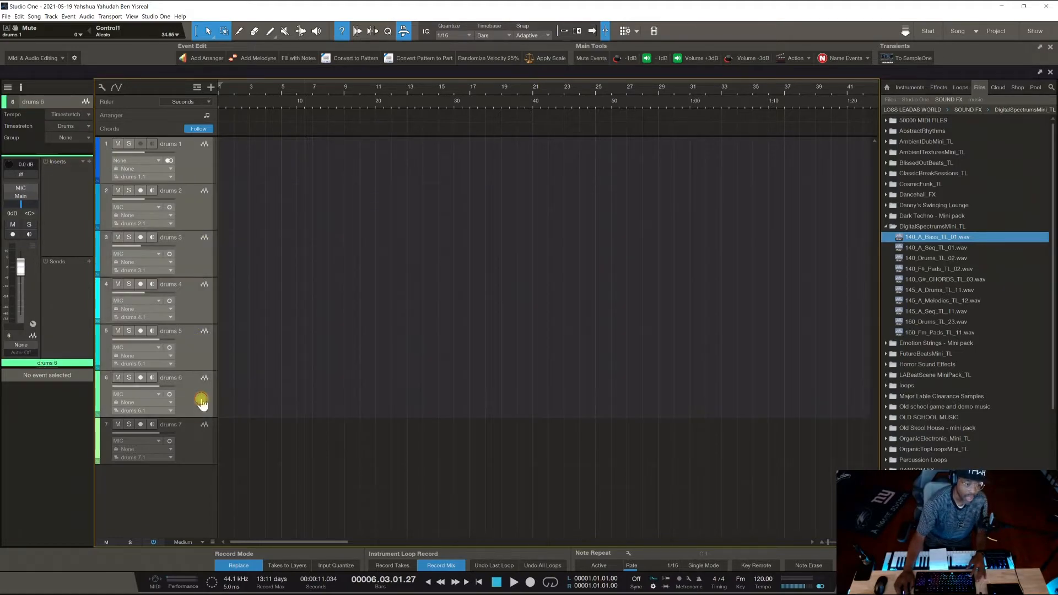
pyautogui.click(98, 170)
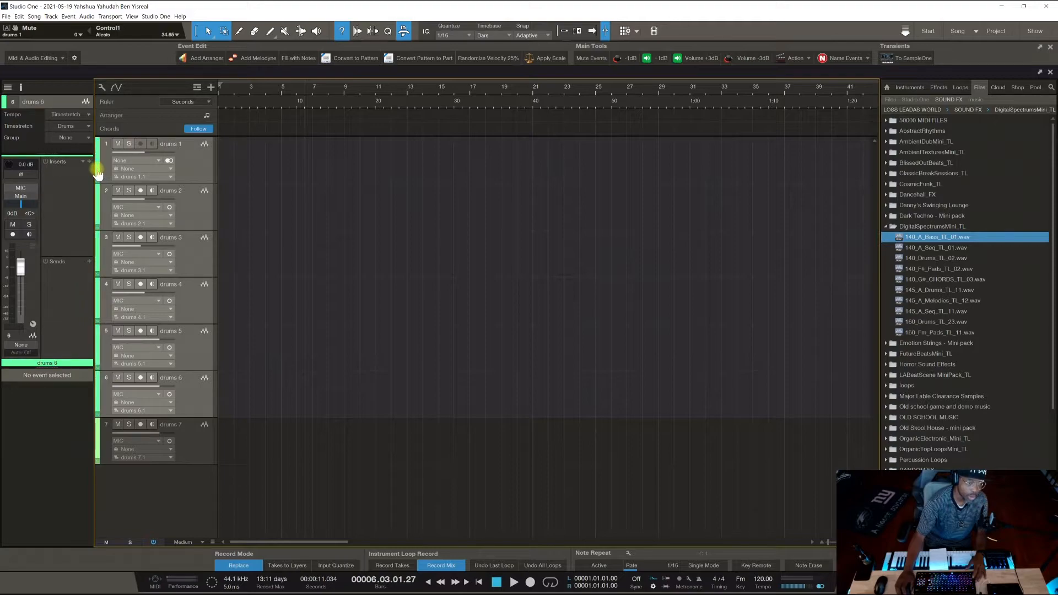
pyautogui.click(97, 173)
pyautogui.click(97, 173)
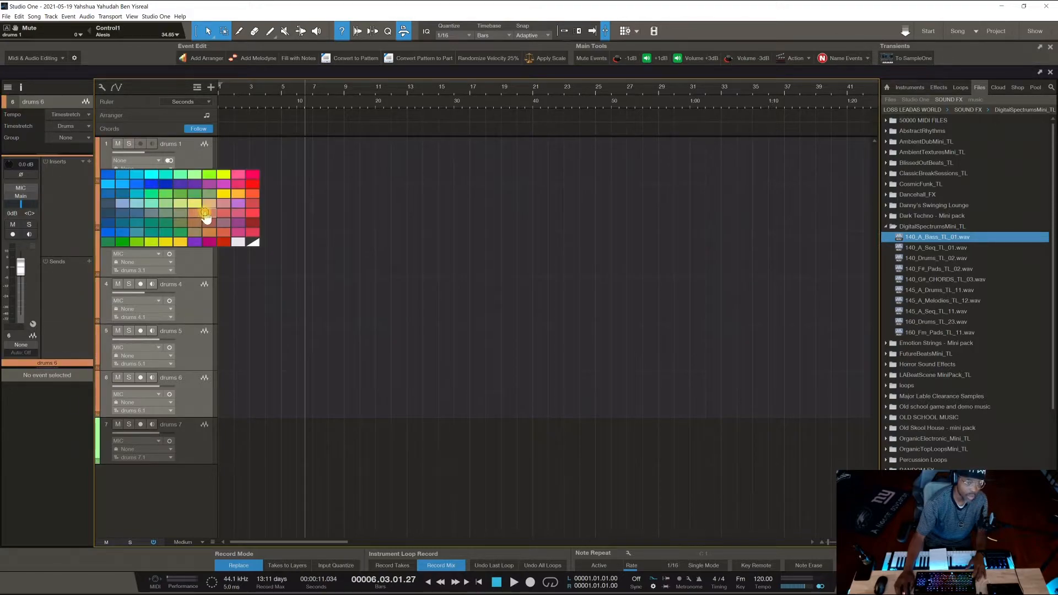
pyautogui.click(203, 216)
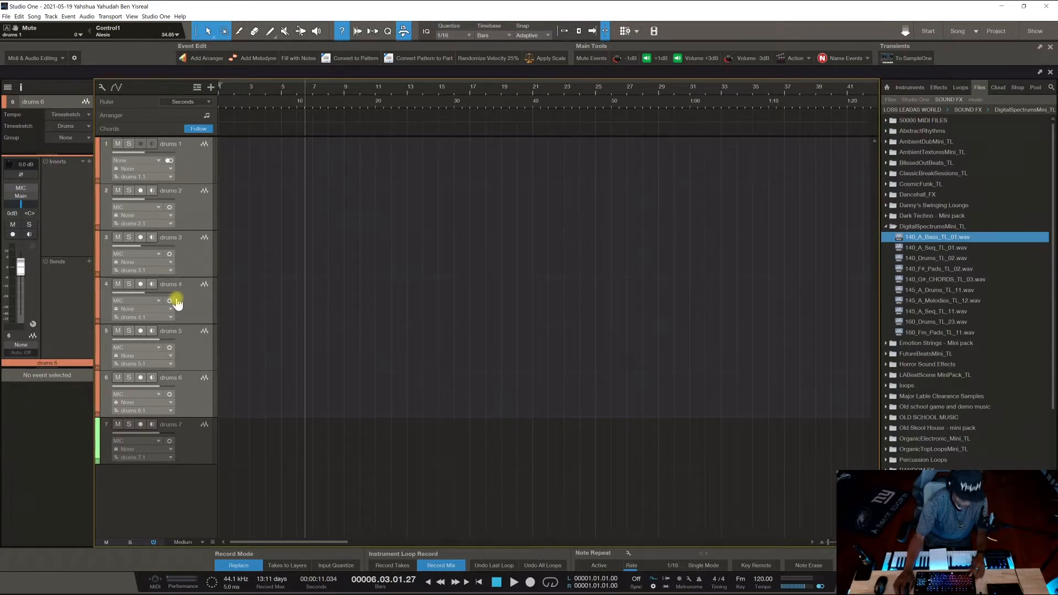
# Show the console, reset the drums 1 pan to centre with drums 1 to 6 selected, and select the drums 1 channel alone.
pyautogui.click(1010, 582)
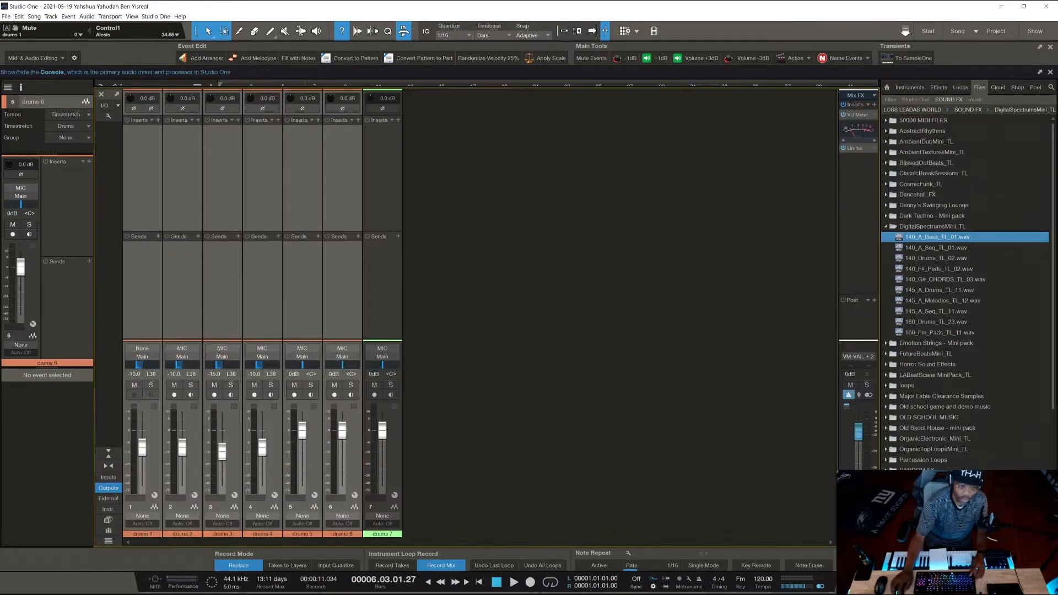
pyautogui.keyDown('ctrl'); pyautogui.click(141, 367); pyautogui.keyUp('ctrl')
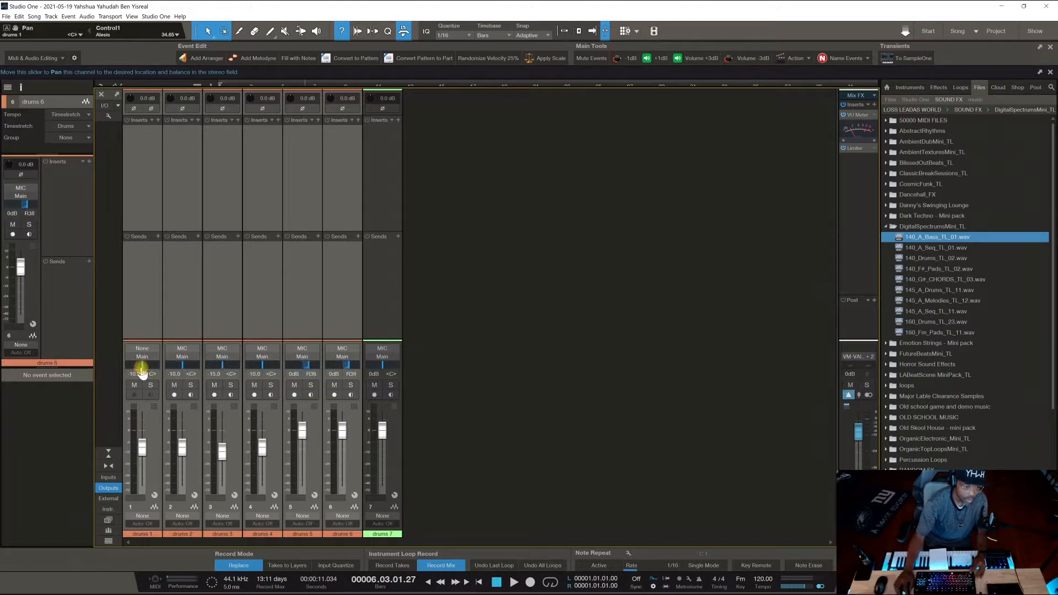
pyautogui.click(196, 433)
pyautogui.click(159, 434)
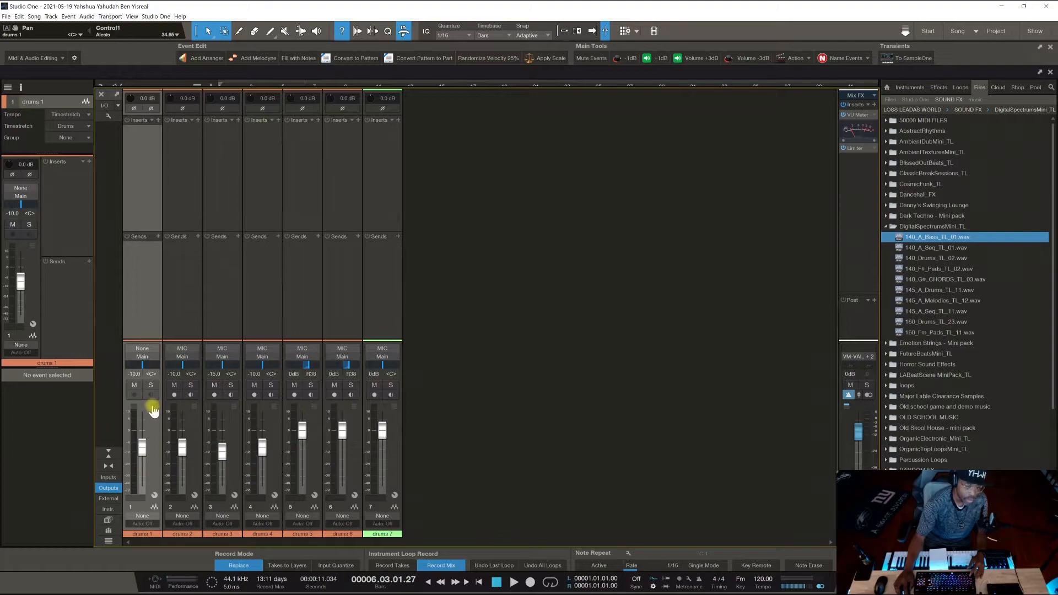
# Add the Compressor as an insert and the Expander as a send effect on the drums 1 channel.
pyautogui.click(937, 88)
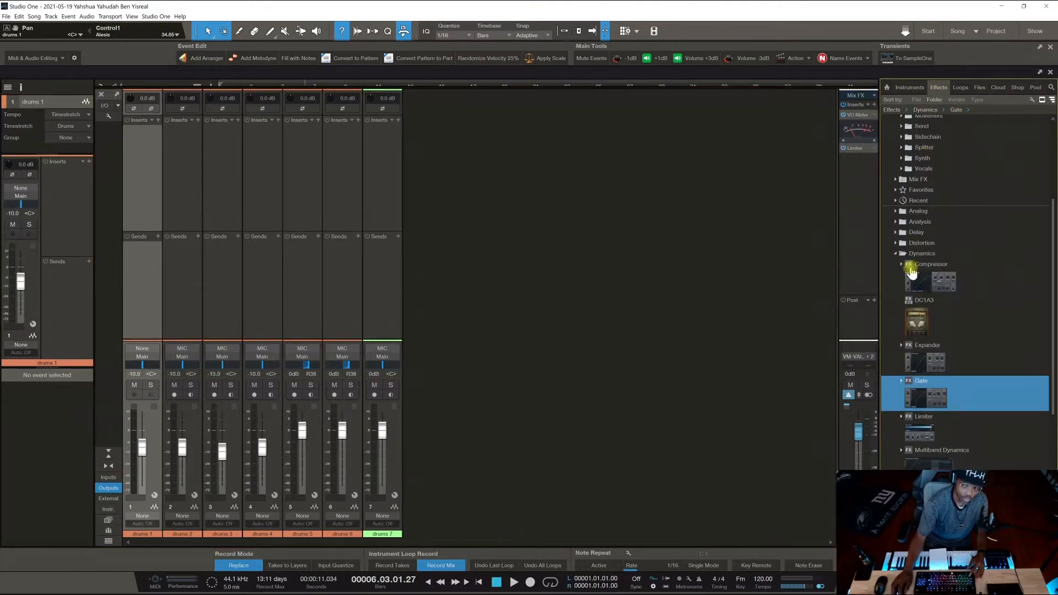
pyautogui.moveTo(935, 281); pyautogui.dragTo(146, 130)
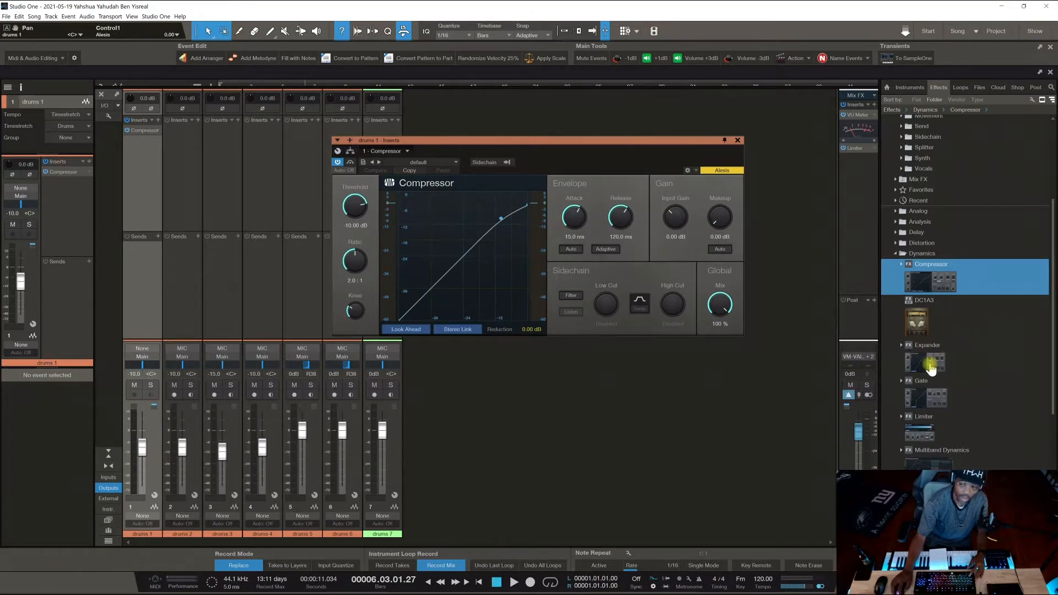
pyautogui.moveTo(929, 361); pyautogui.dragTo(139, 266)
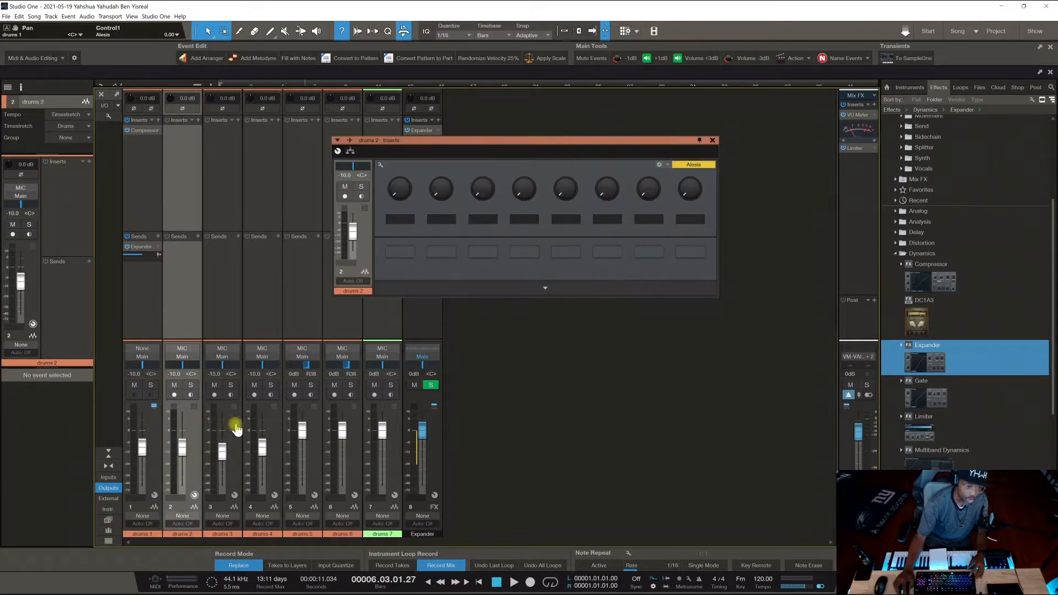
# Go through the drums 3 to drums 7 channels one by one to view each channel's inserts window.
pyautogui.click(234, 426)
pyautogui.click(271, 427)
pyautogui.click(319, 429)
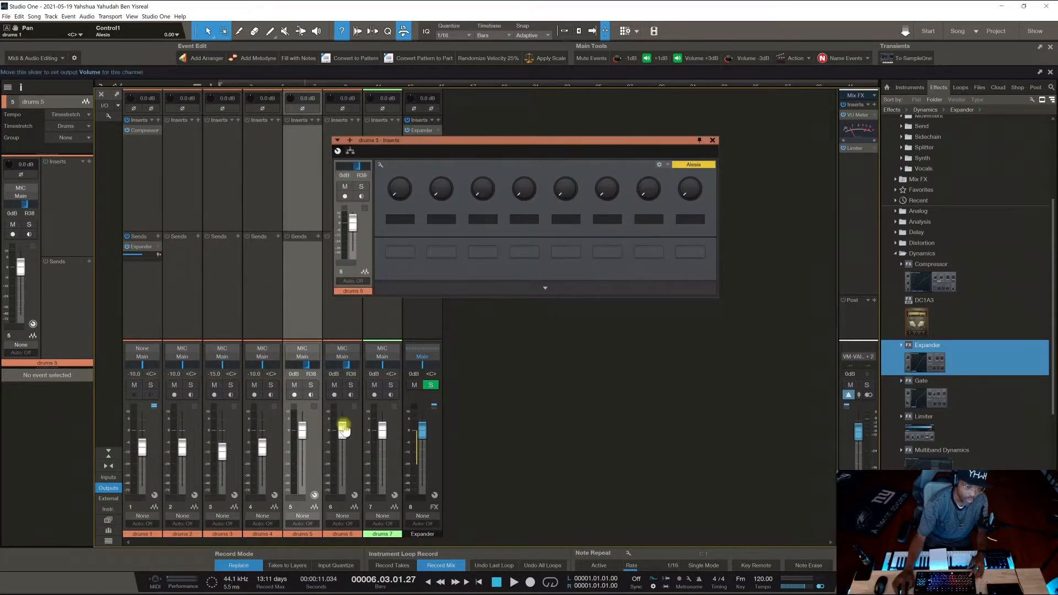
pyautogui.click(347, 427)
pyautogui.click(397, 424)
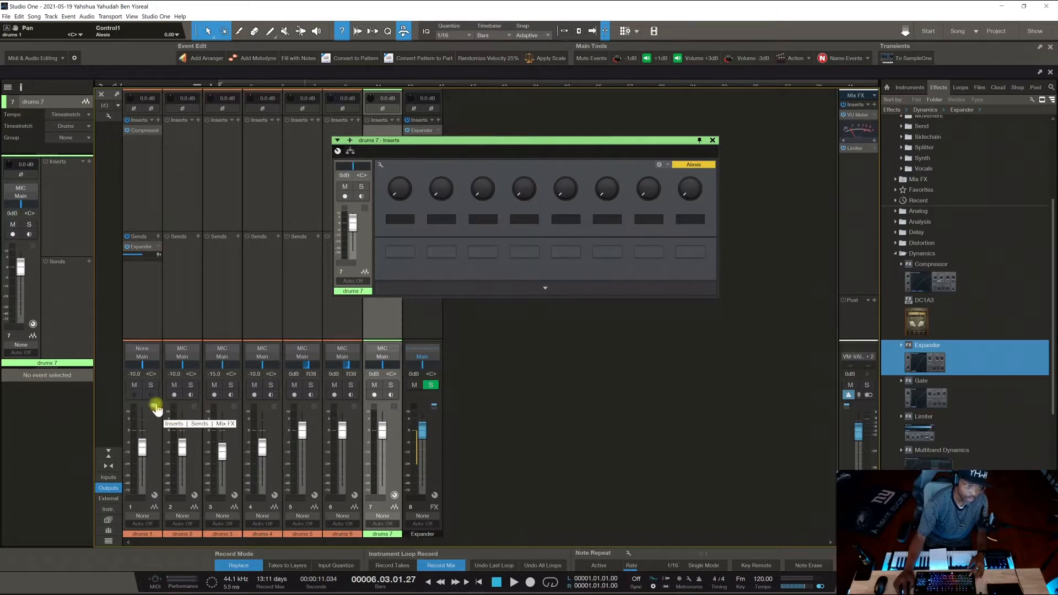
# Close the channel inserts window and switch the console to its small display.
pyautogui.click(712, 140)
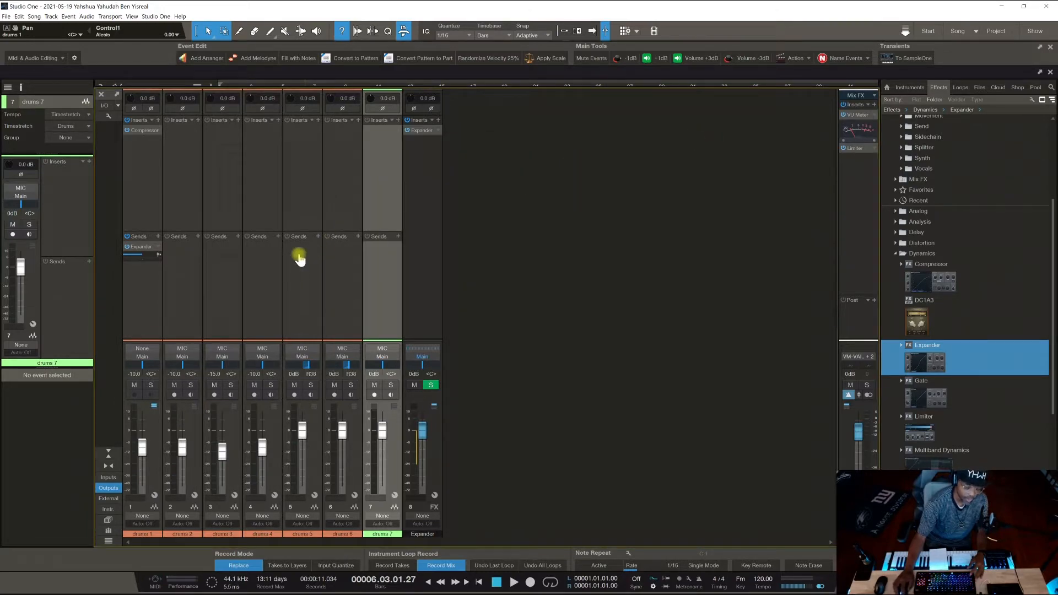
pyautogui.click(109, 453)
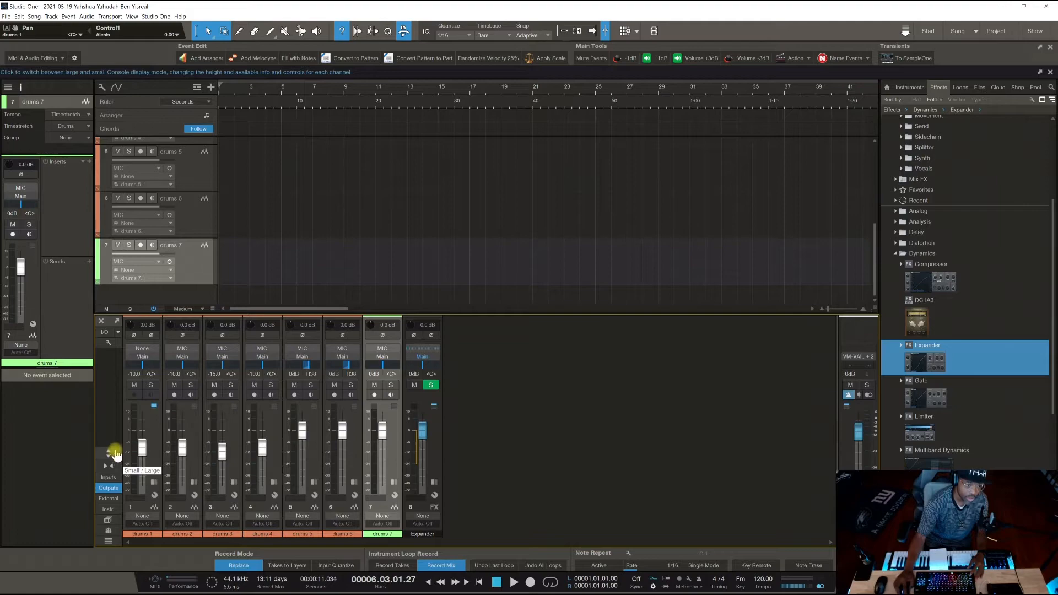
# Reduce the console's height, expand and collapse the effects sections of drums 1 and drums 2, enlarging the sends area on drums 2.
pyautogui.moveTo(197, 315); pyautogui.dragTo(192, 351)
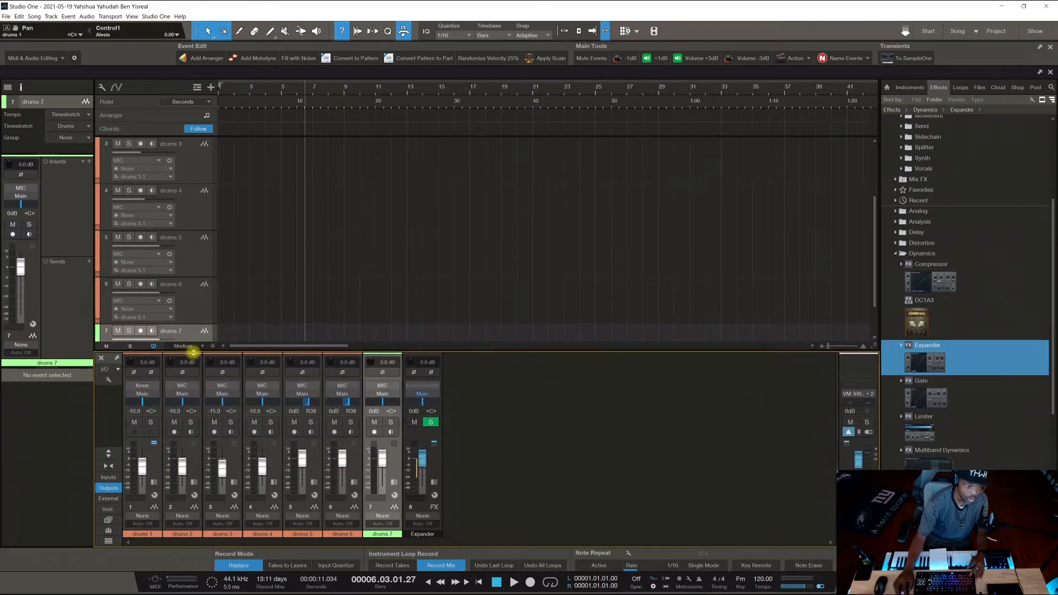
pyautogui.click(155, 483)
pyautogui.click(155, 483)
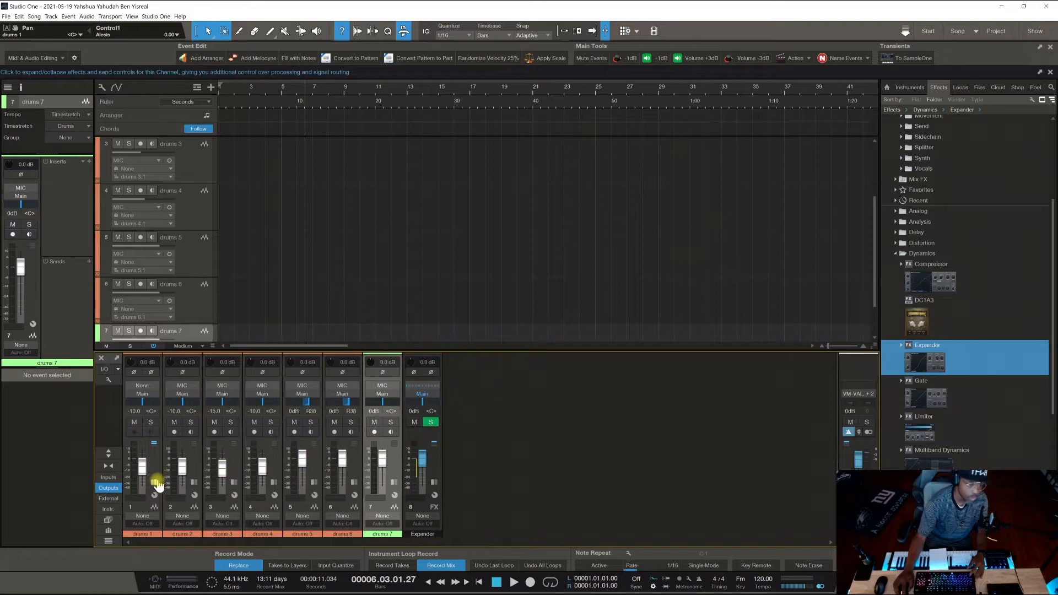
pyautogui.click(194, 483)
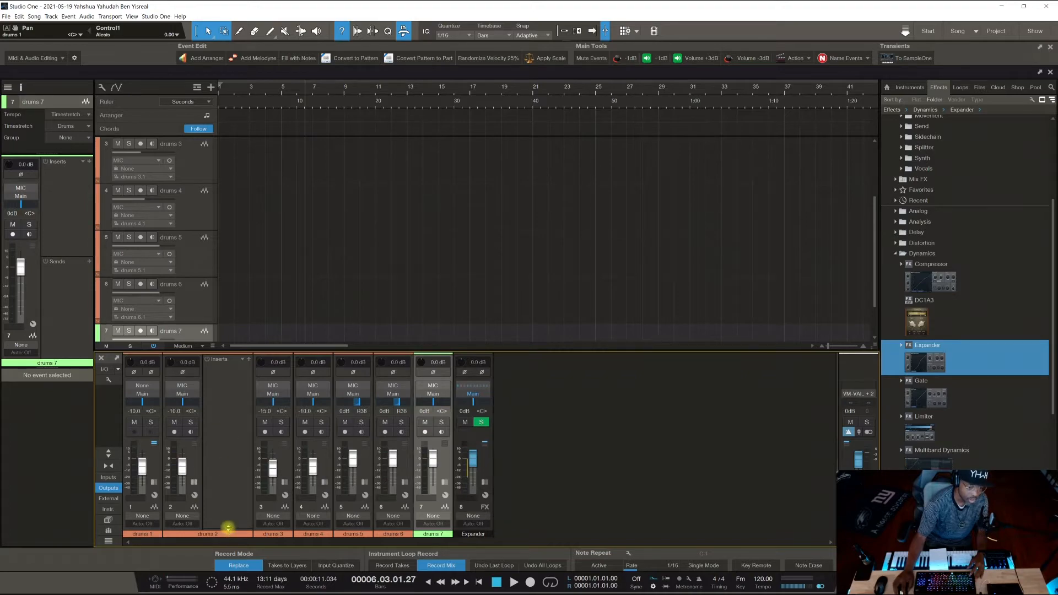
pyautogui.moveTo(228, 528); pyautogui.dragTo(221, 436)
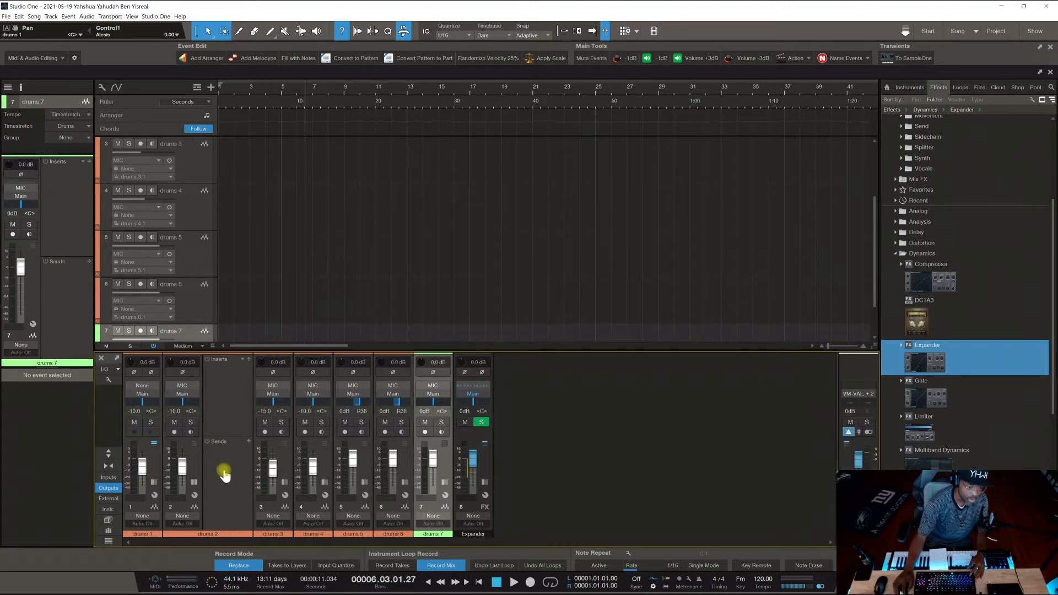
pyautogui.click(194, 482)
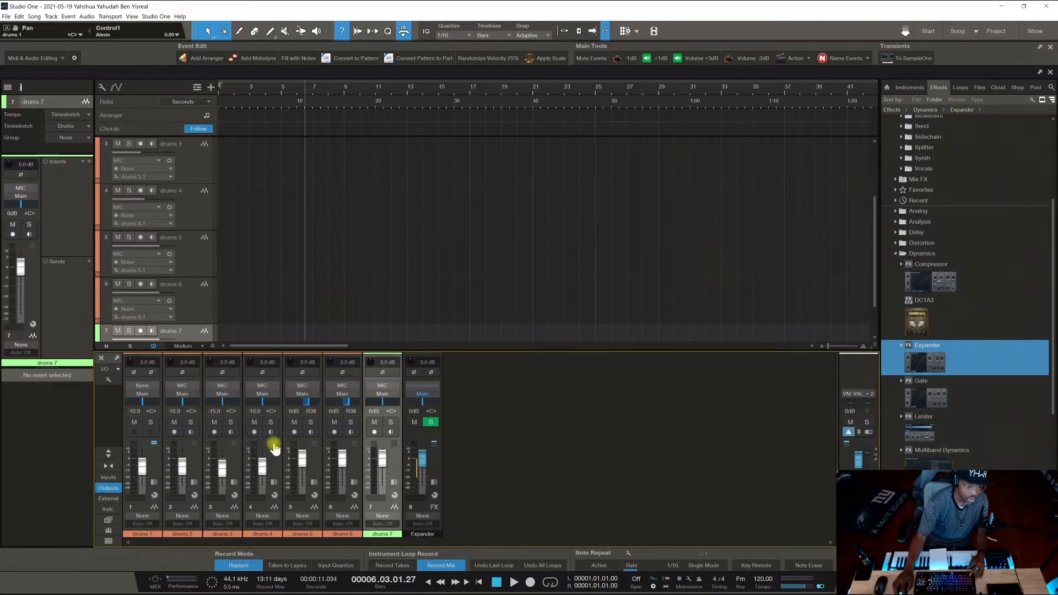
# Add Multiband Dynamics as an insert on drums 2 and Fat Channel from the Mixing effects as an insert on drums 6.
pyautogui.moveTo(915, 463); pyautogui.dragTo(192, 455)
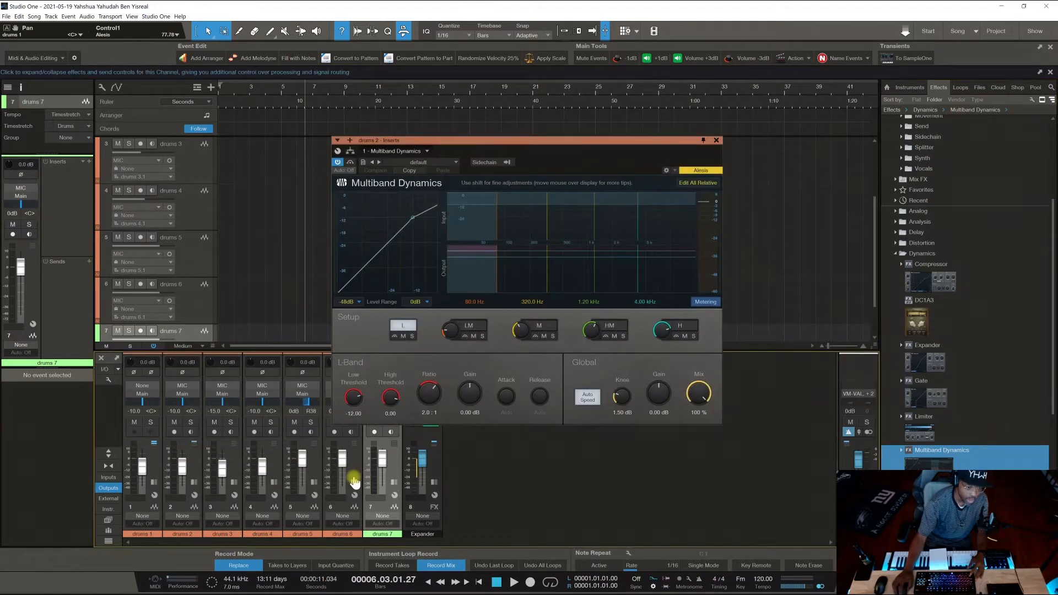
pyautogui.click(716, 141)
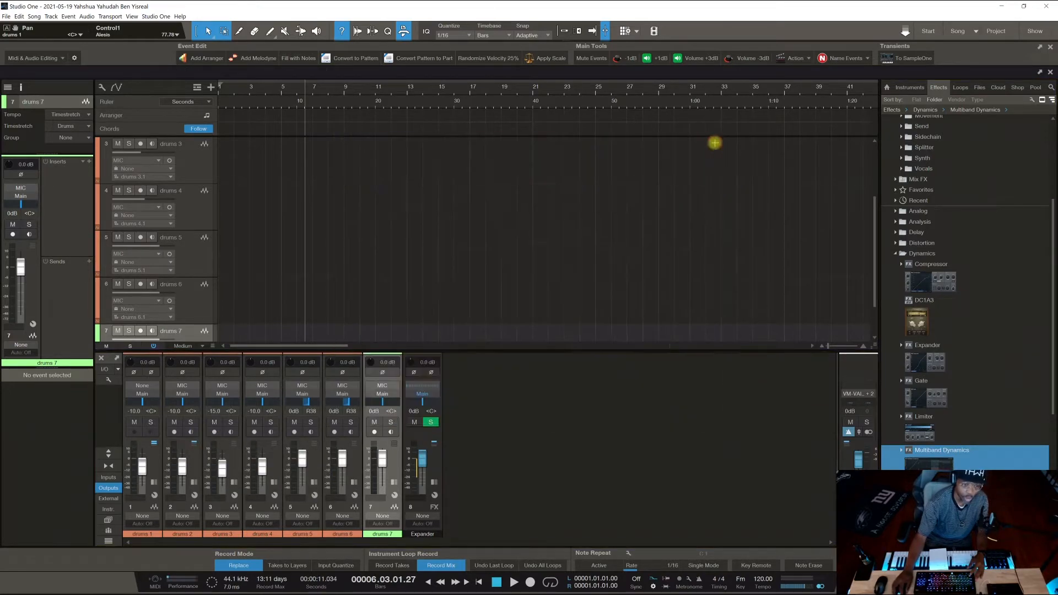
pyautogui.click(895, 222)
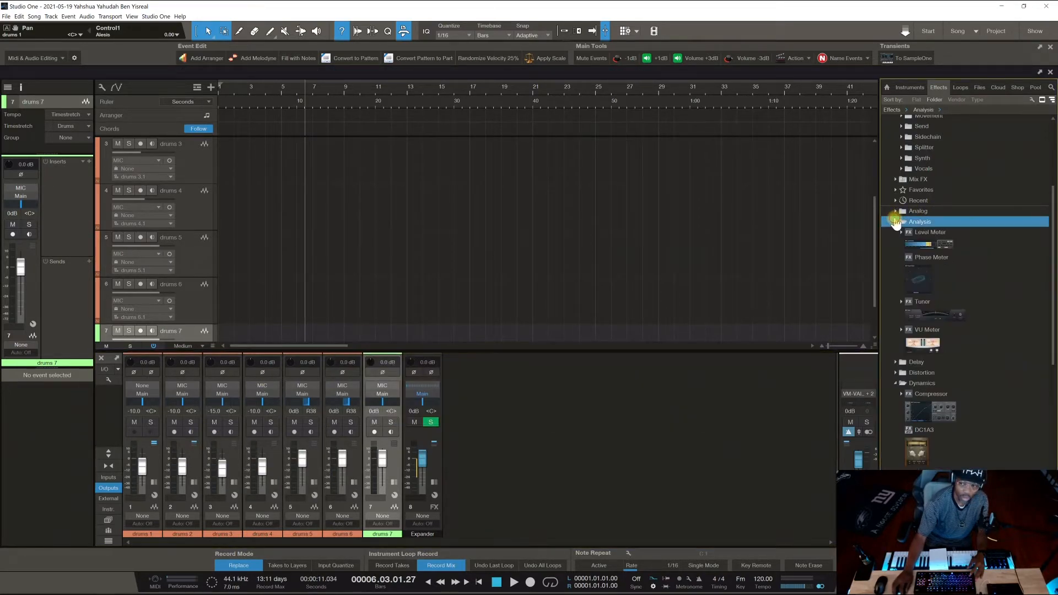
pyautogui.click(896, 222)
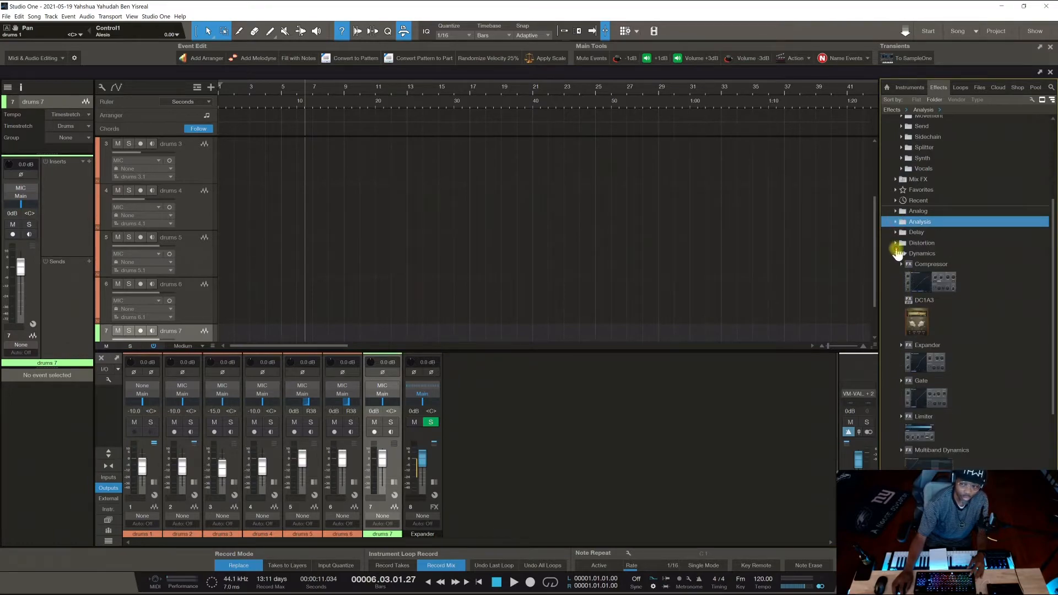
pyautogui.click(897, 253)
pyautogui.click(895, 264)
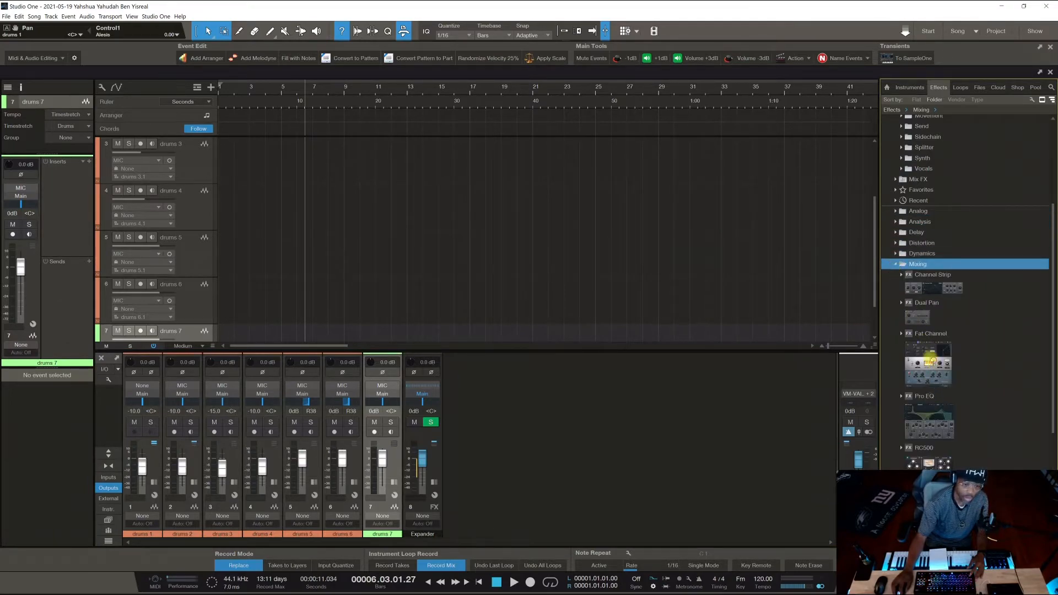
pyautogui.moveTo(931, 361); pyautogui.dragTo(355, 464)
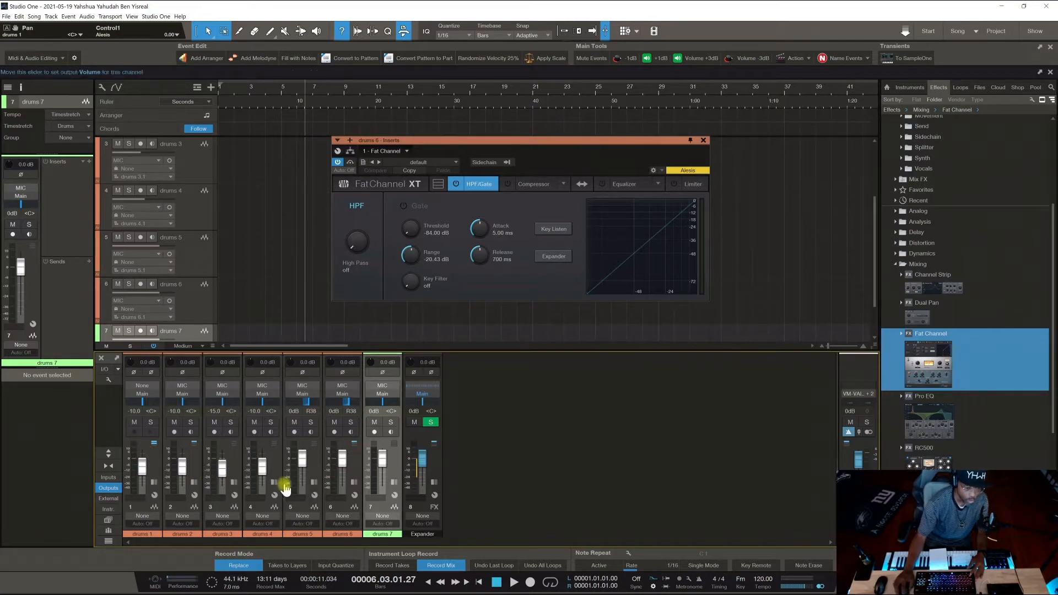
# Switch the console to narrow display, open the drums 1 inserts window, and expand and collapse the drums 1 channel.
pyautogui.click(109, 466)
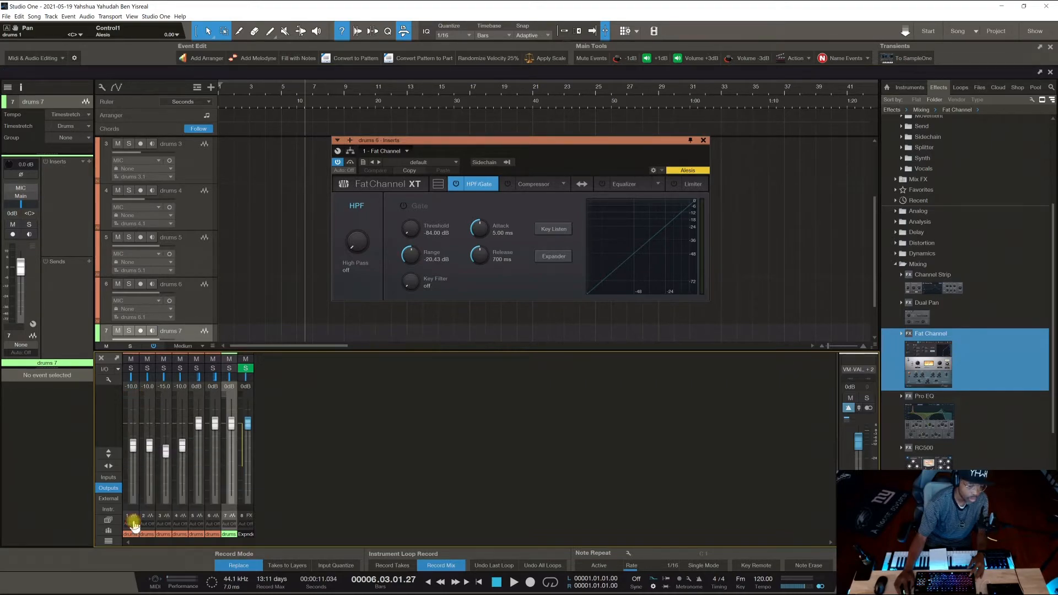
pyautogui.click(132, 534)
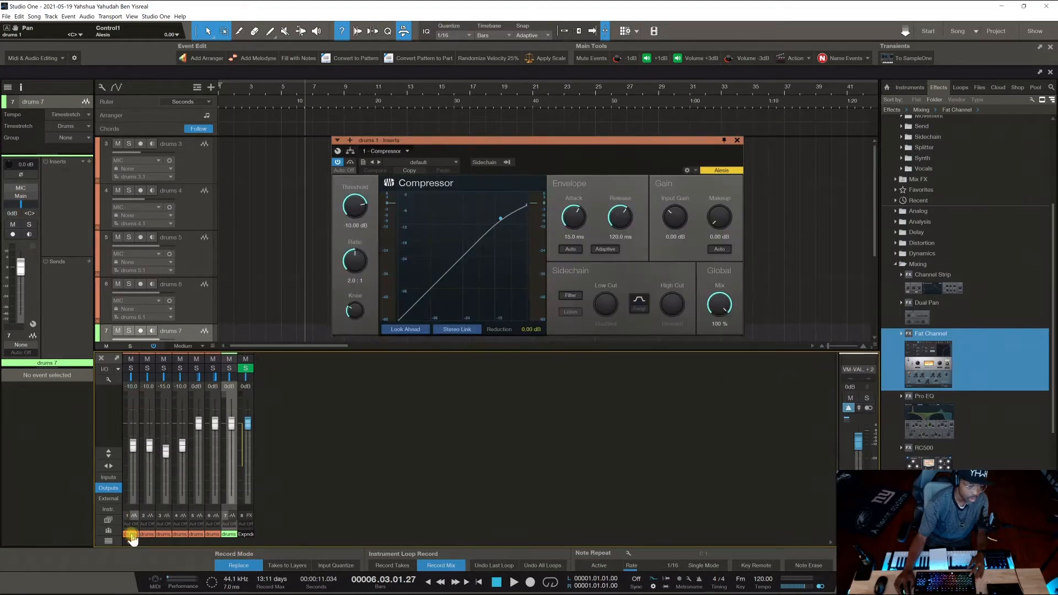
pyautogui.doubleClick(133, 393)
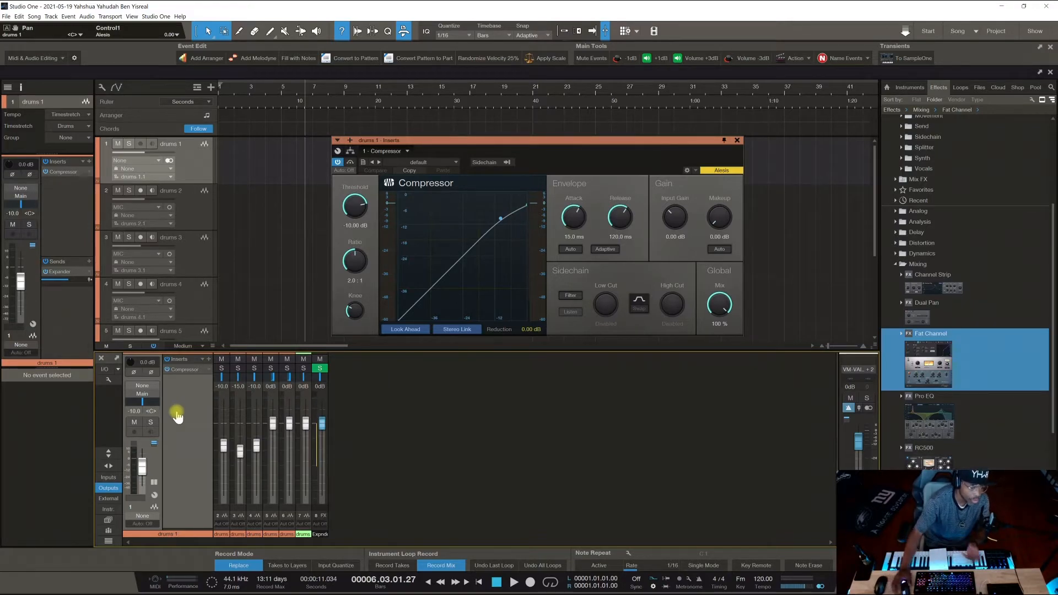
pyautogui.click(154, 483)
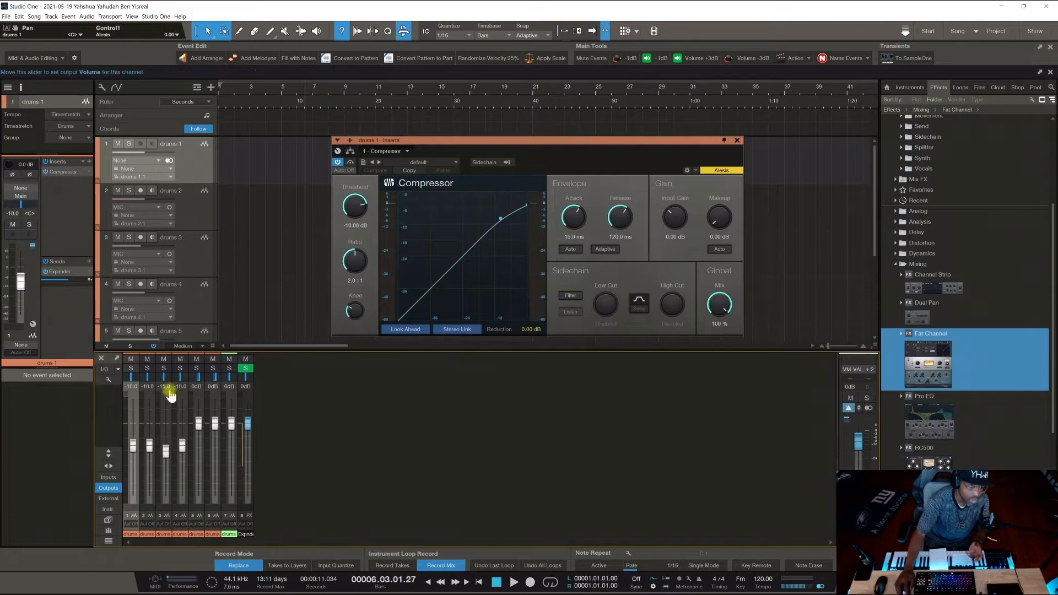
# Close the drums 1 inserts window and cycle the console through large narrow and large normal displays back to small normal.
pyautogui.click(106, 455)
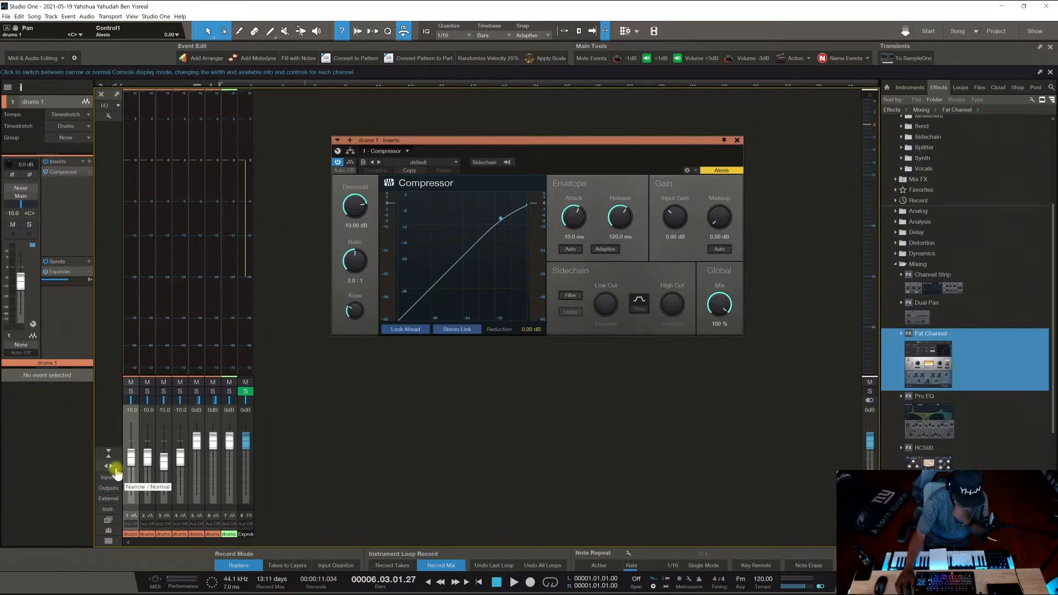
pyautogui.click(736, 142)
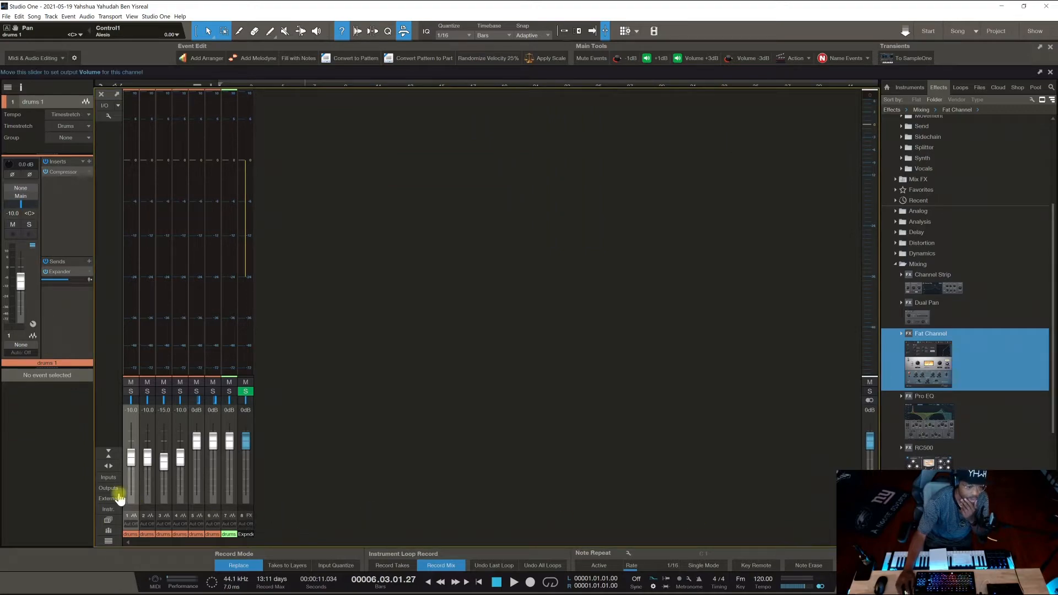
pyautogui.click(109, 465)
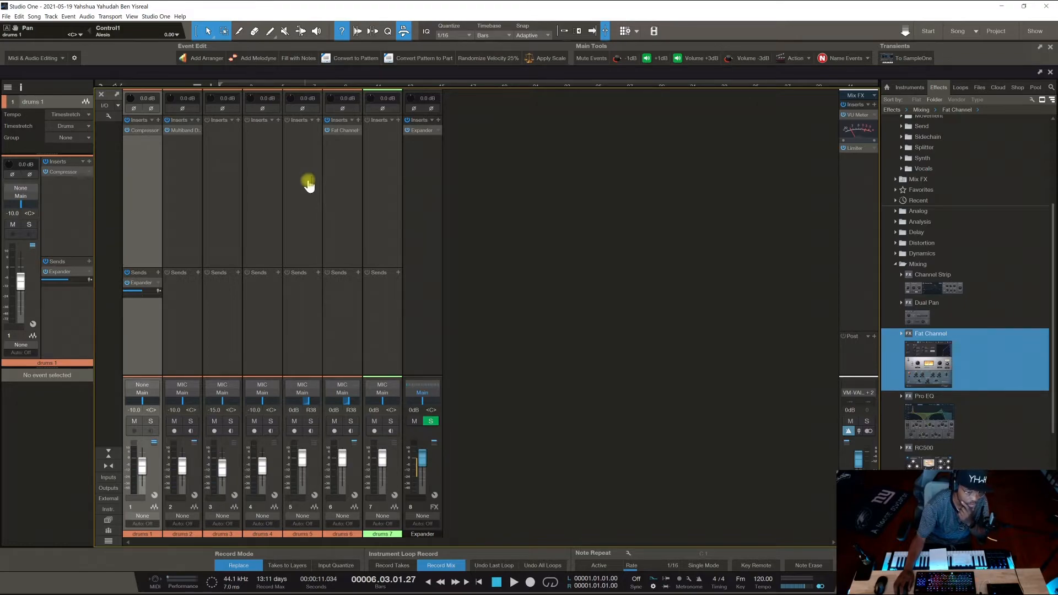
pyautogui.click(111, 458)
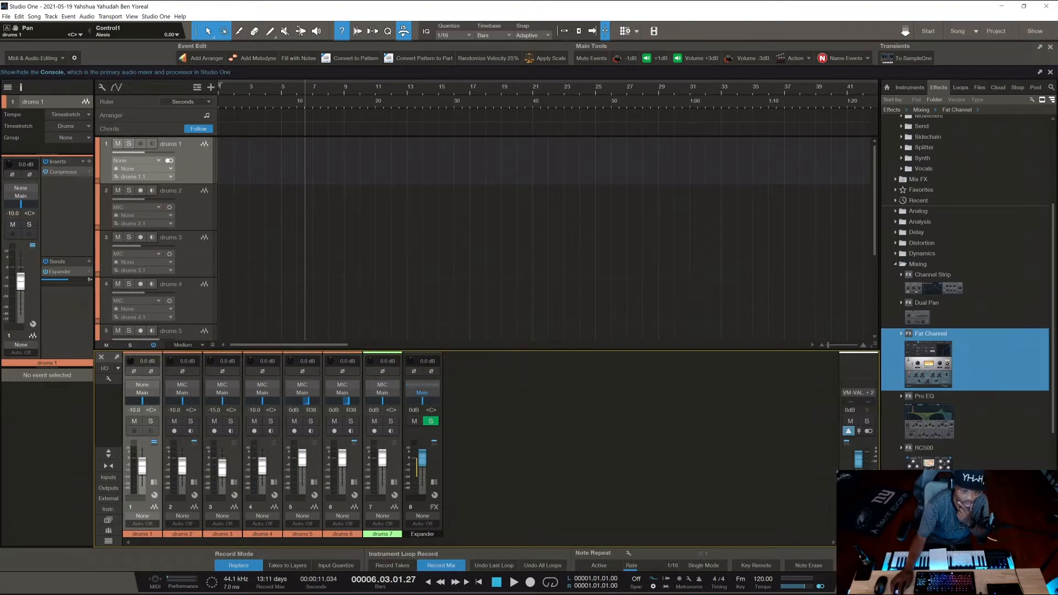
# Show the console's input channels, raise the MIC input gain to about 13.9 dB and return it to 0 dB.
pyautogui.click(109, 478)
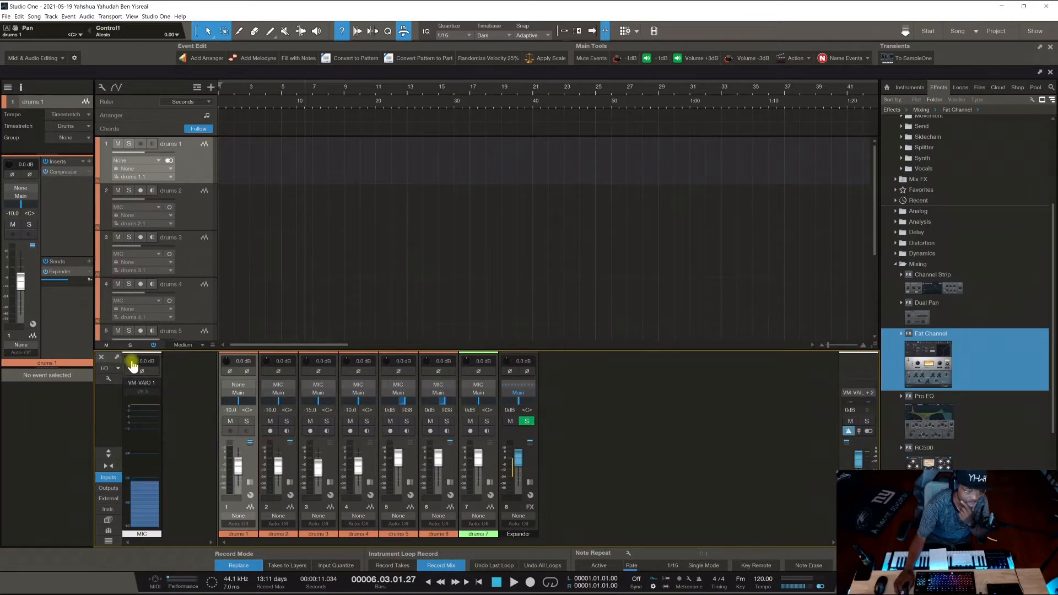
pyautogui.scroll(5, 131, 364)
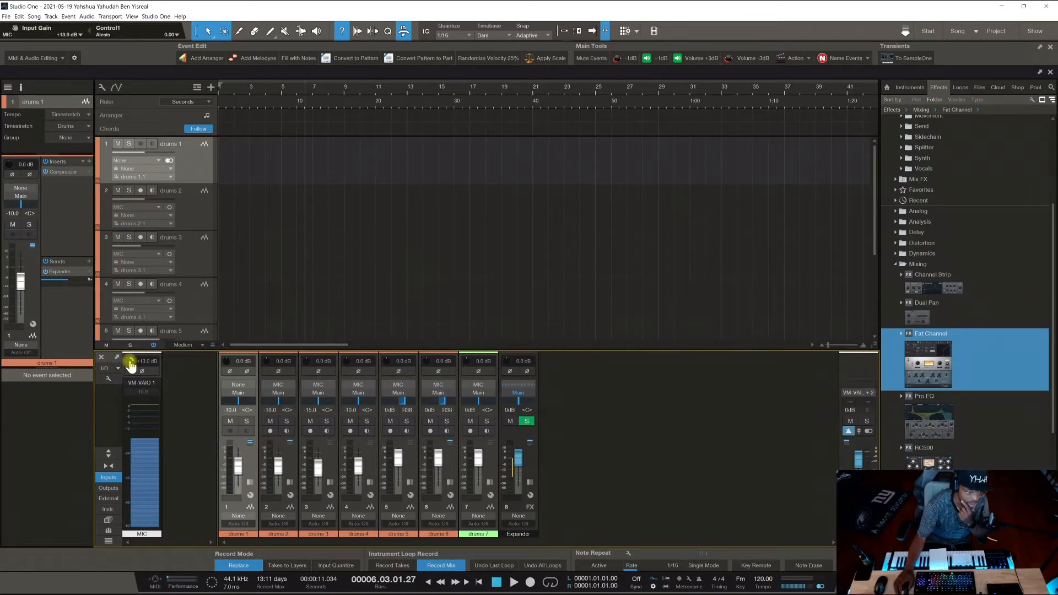
pyautogui.scroll(3, 131, 365)
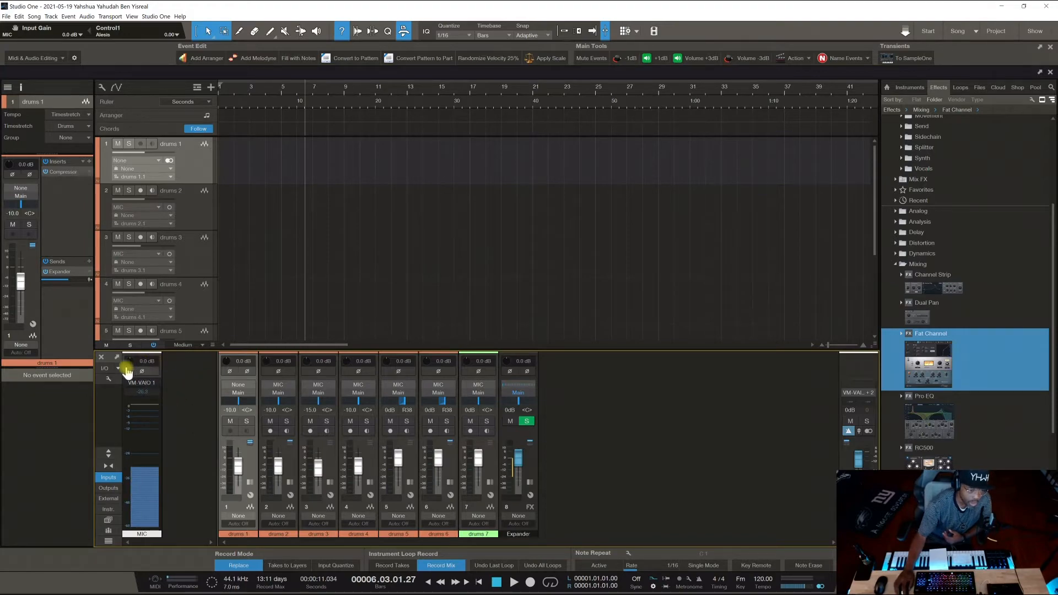
# Turn the Input controls channel component off and back on in the console options, and close the options.
pyautogui.click(109, 379)
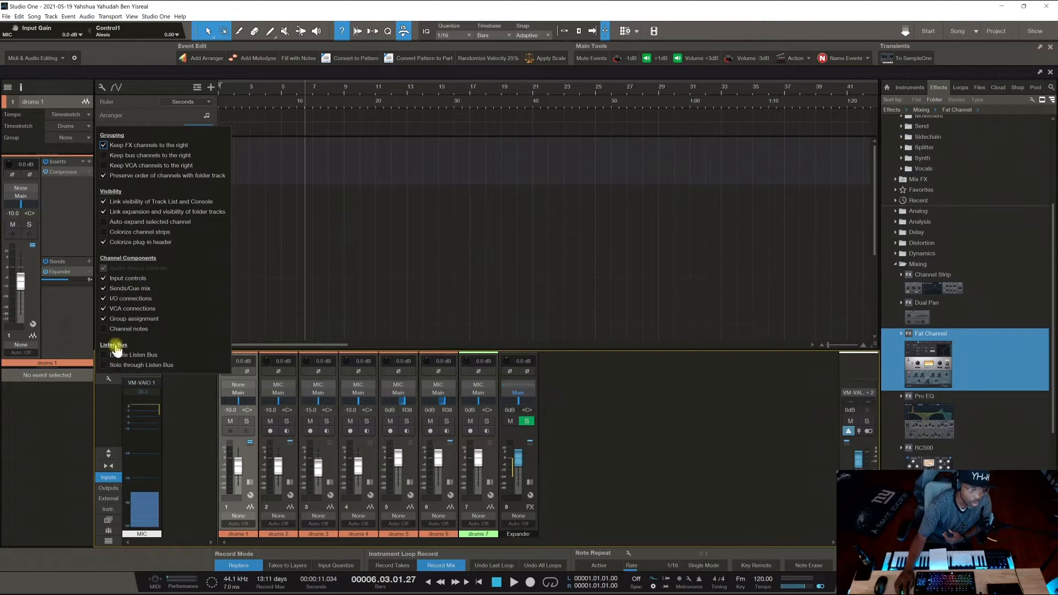
pyautogui.click(105, 279)
pyautogui.click(104, 279)
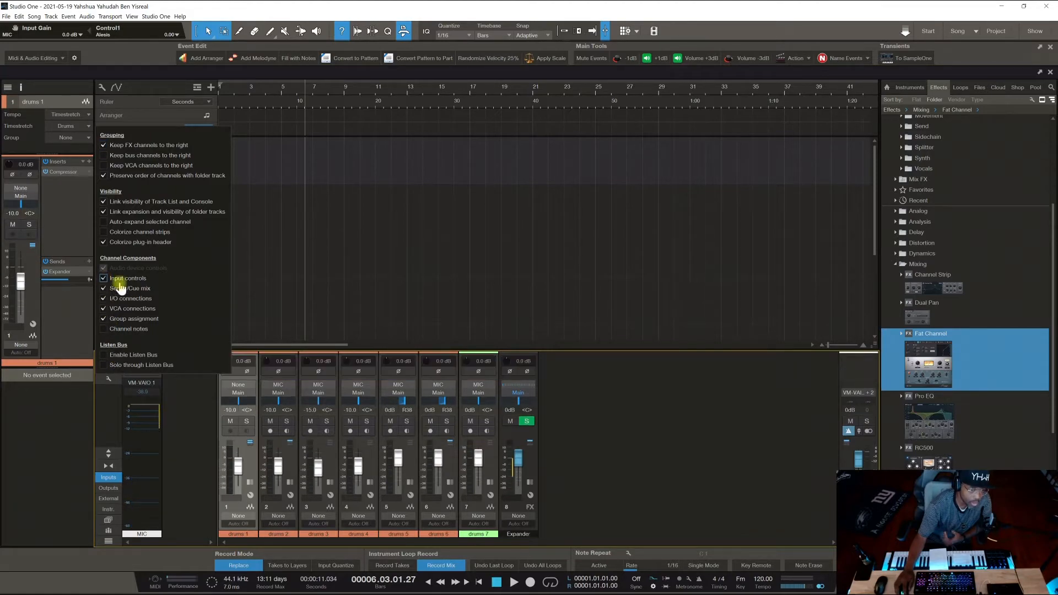
pyautogui.click(109, 479)
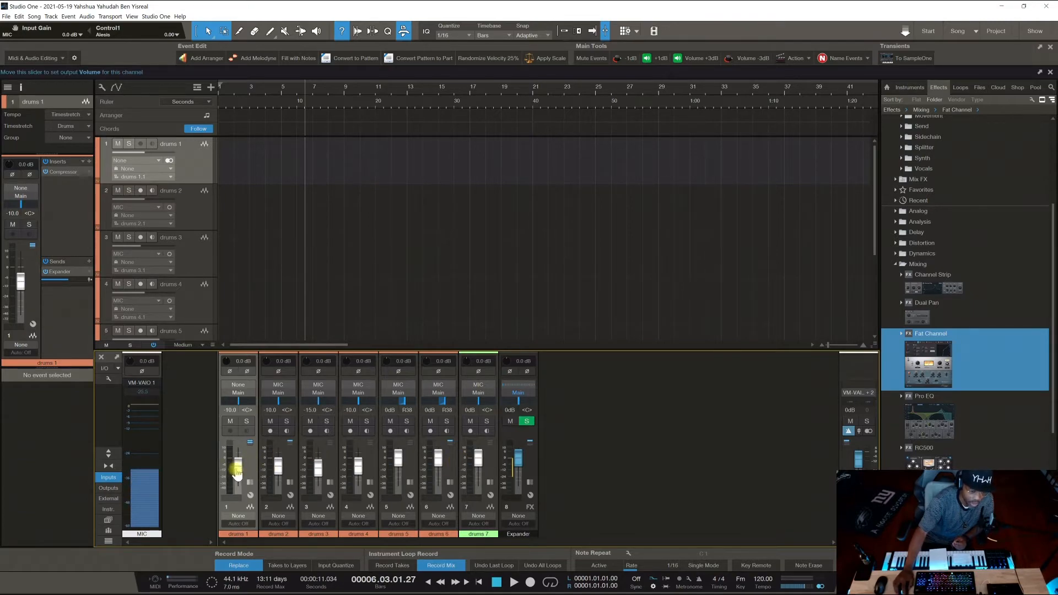
# Change the drums 1 channel colour to blue and switch the console to its large display.
pyautogui.click(241, 534)
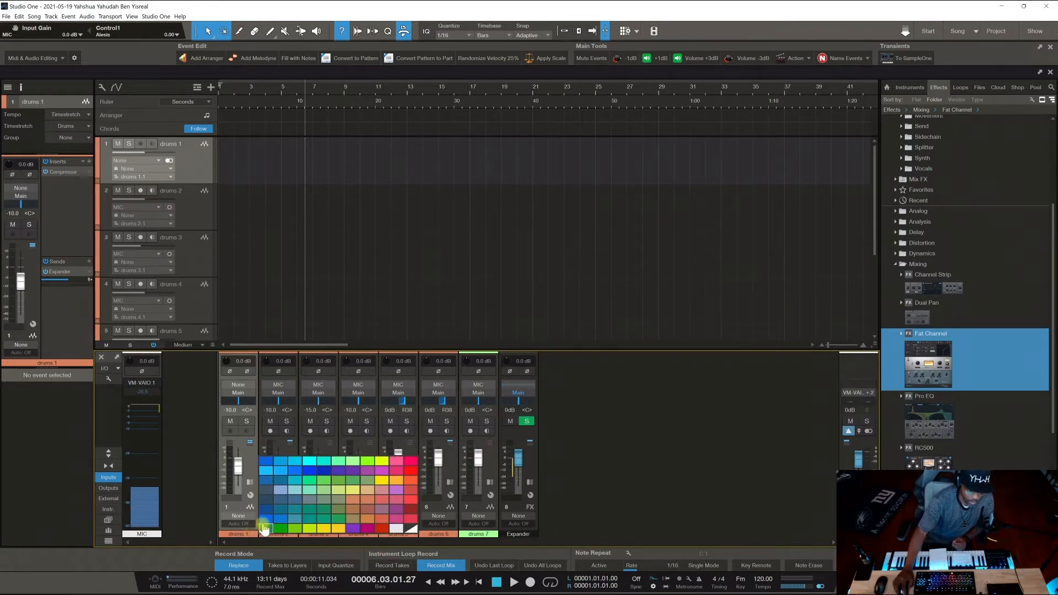
pyautogui.click(265, 521)
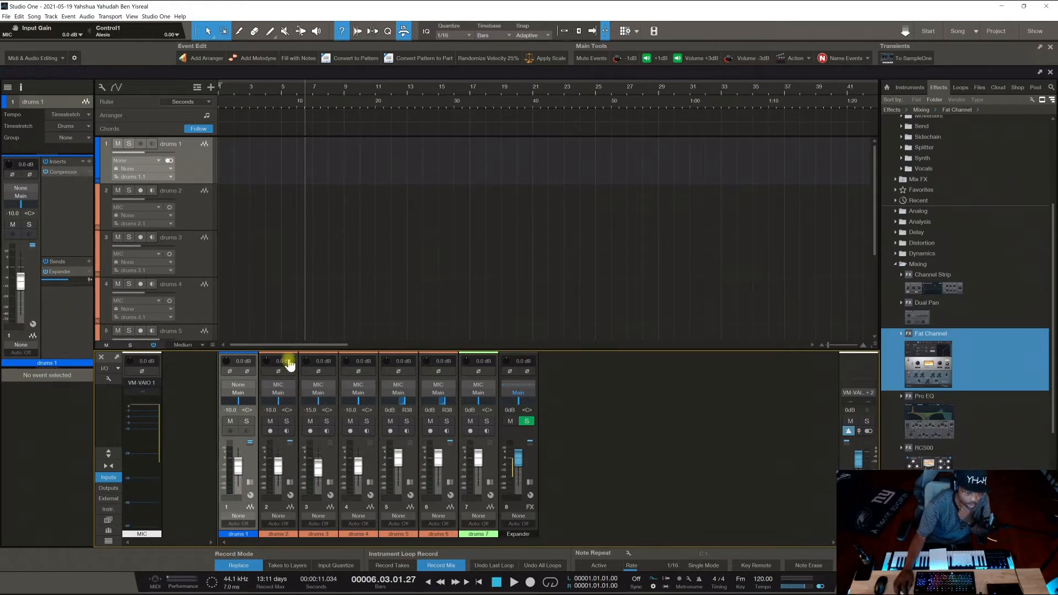
pyautogui.click(109, 453)
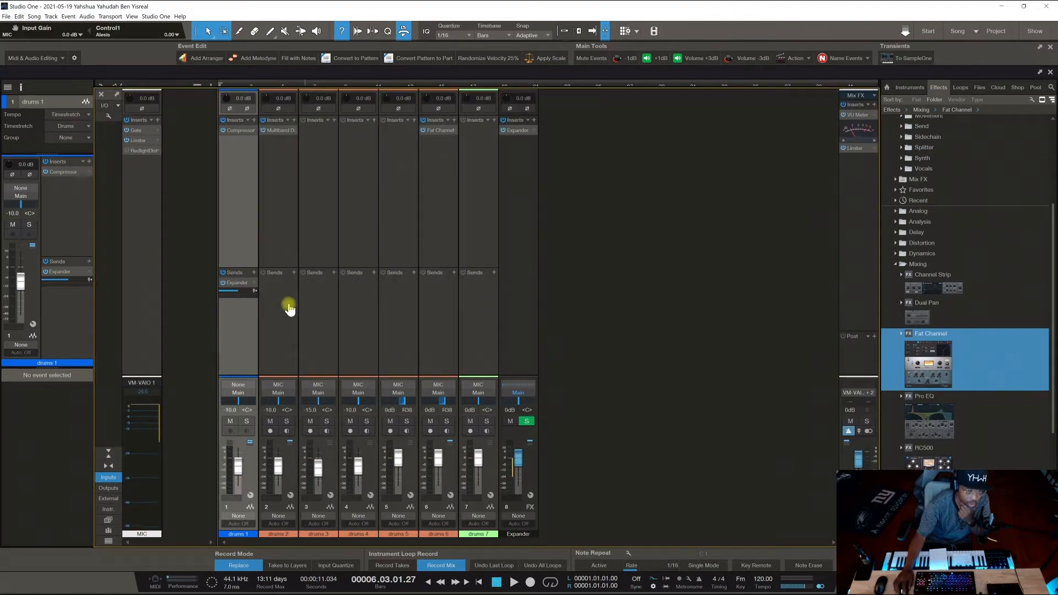
# Switch the console to narrow display, expand the MIC input channel alone, and return all channels to normal width.
pyautogui.click(110, 466)
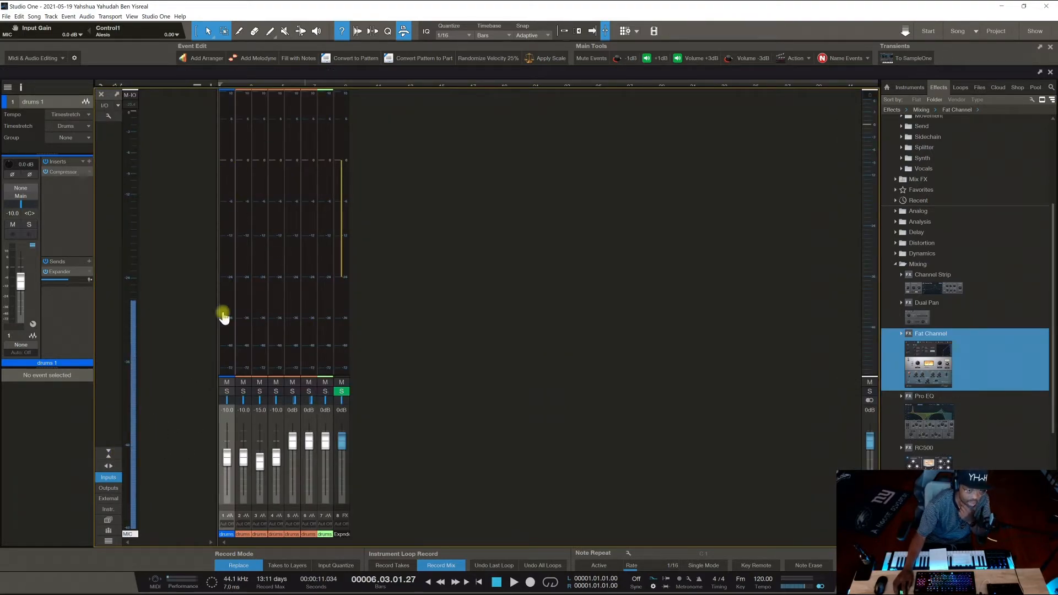
pyautogui.click(136, 294)
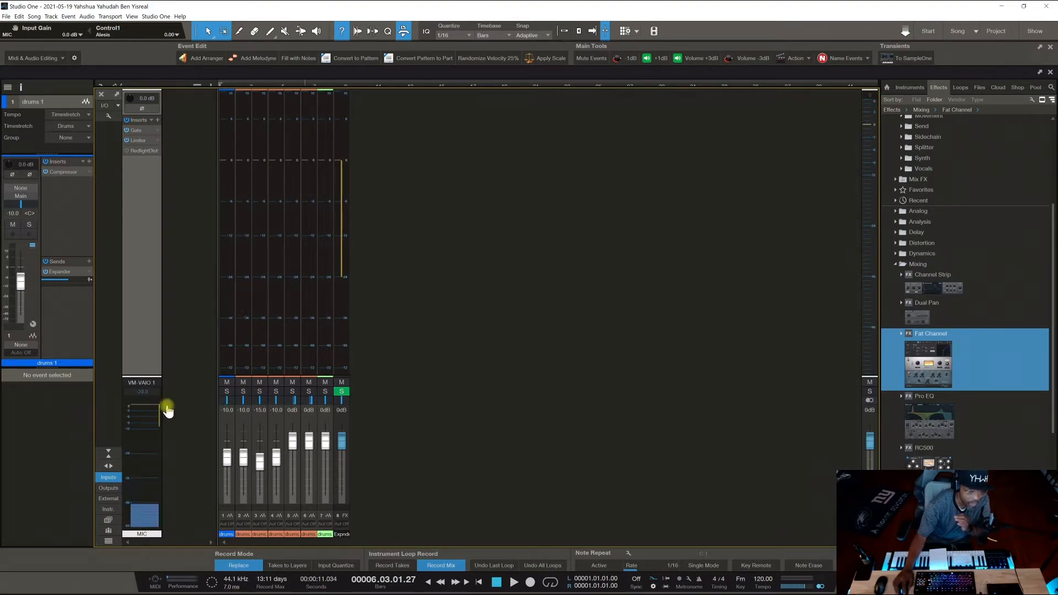
pyautogui.click(110, 466)
pyautogui.click(109, 466)
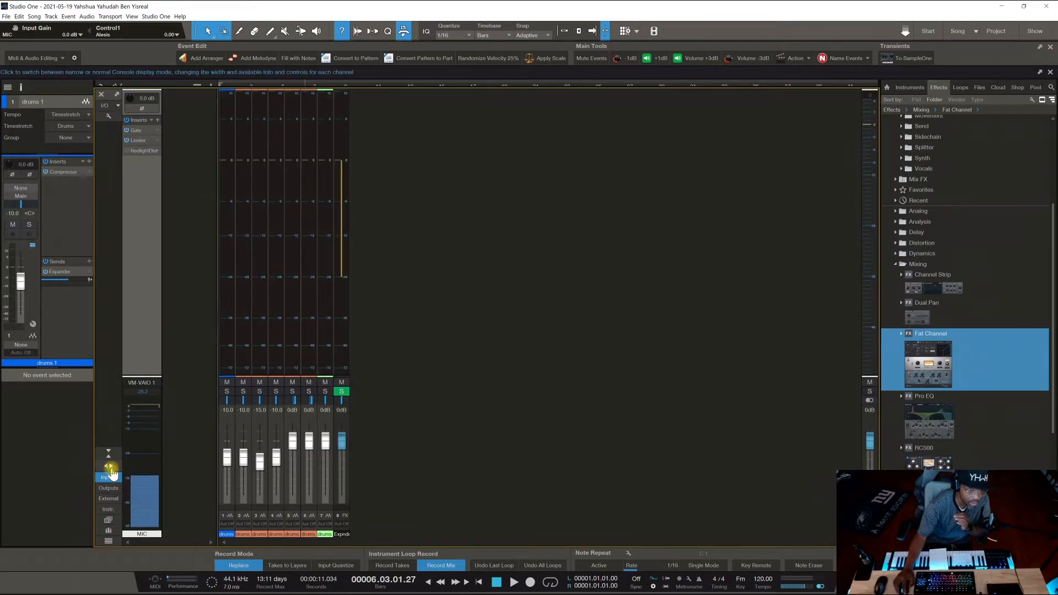
pyautogui.click(111, 470)
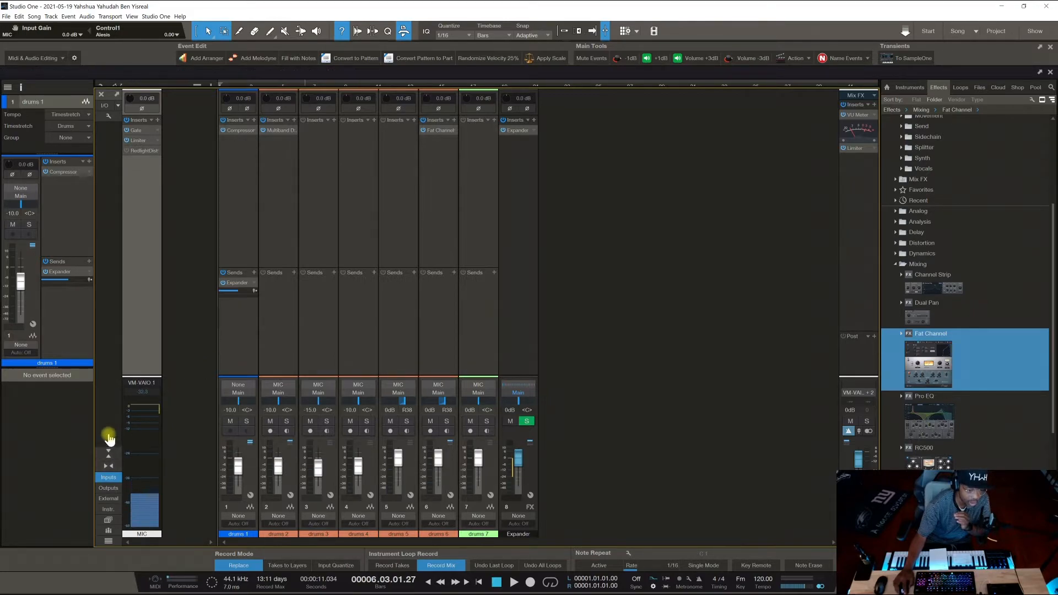
# Add the Level Meter from the Analysis effects between VU Meter and Limiter on the Main output, and enlarge its window vertically.
pyautogui.click(896, 265)
pyautogui.click(898, 223)
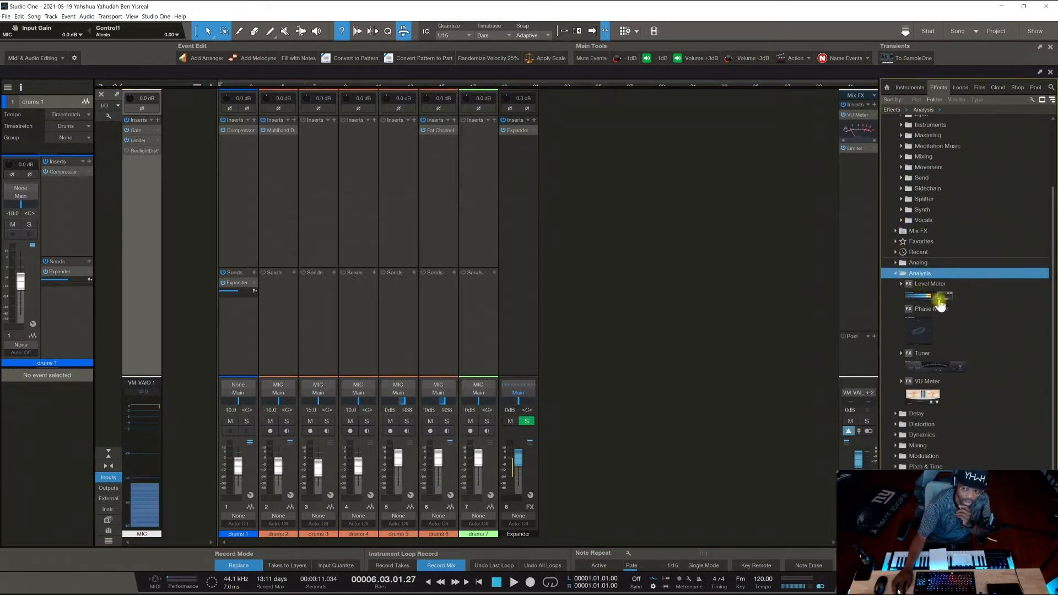
pyautogui.moveTo(939, 300); pyautogui.dragTo(861, 149)
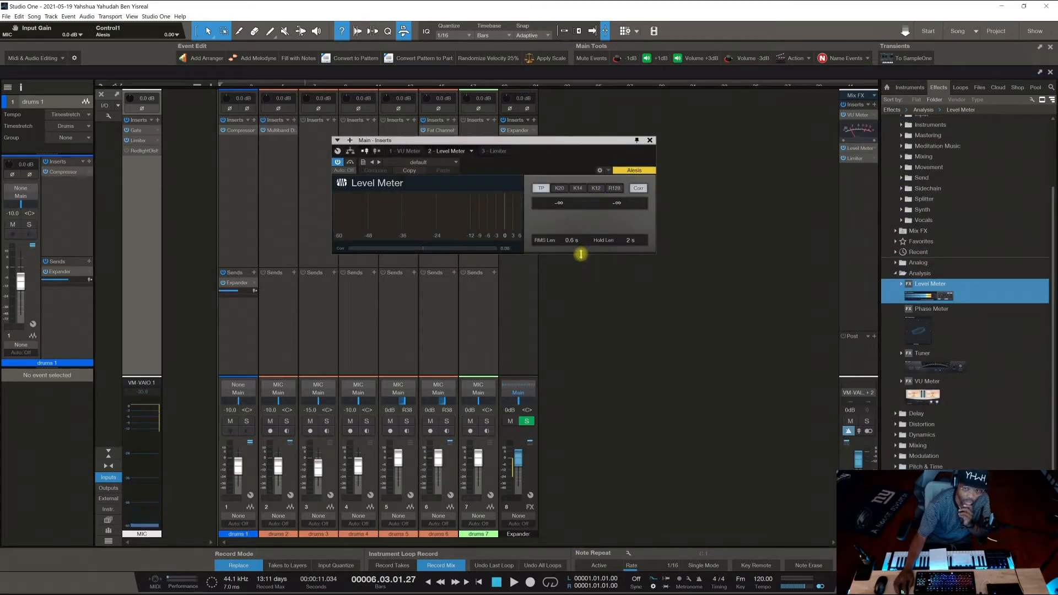
pyautogui.moveTo(578, 253); pyautogui.dragTo(585, 536)
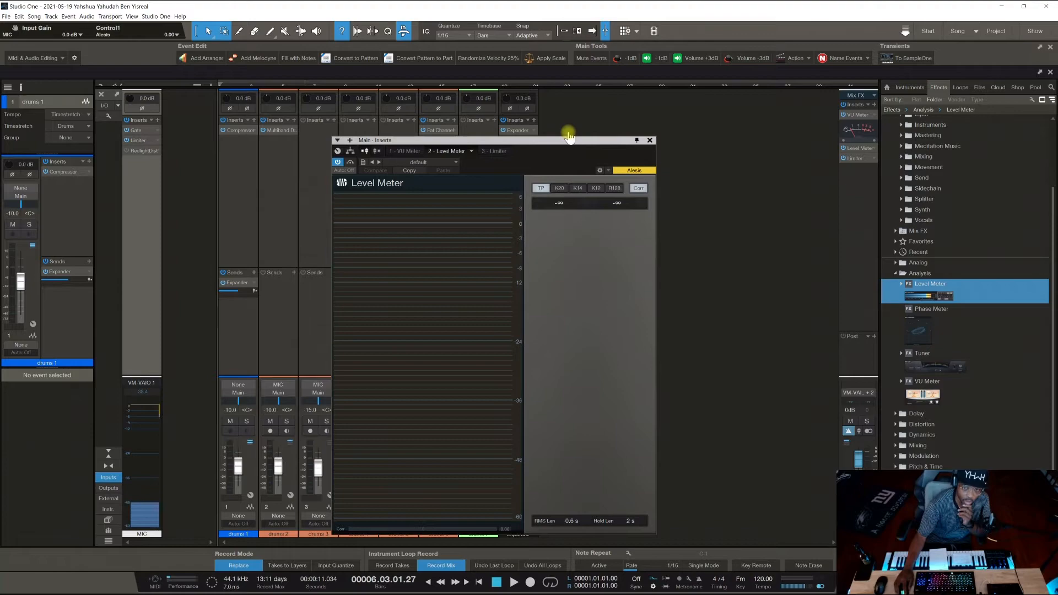
# Make the Level Meter window taller and narrower, and place it next to the Main output channel.
pyautogui.moveTo(569, 142); pyautogui.dragTo(572, 73)
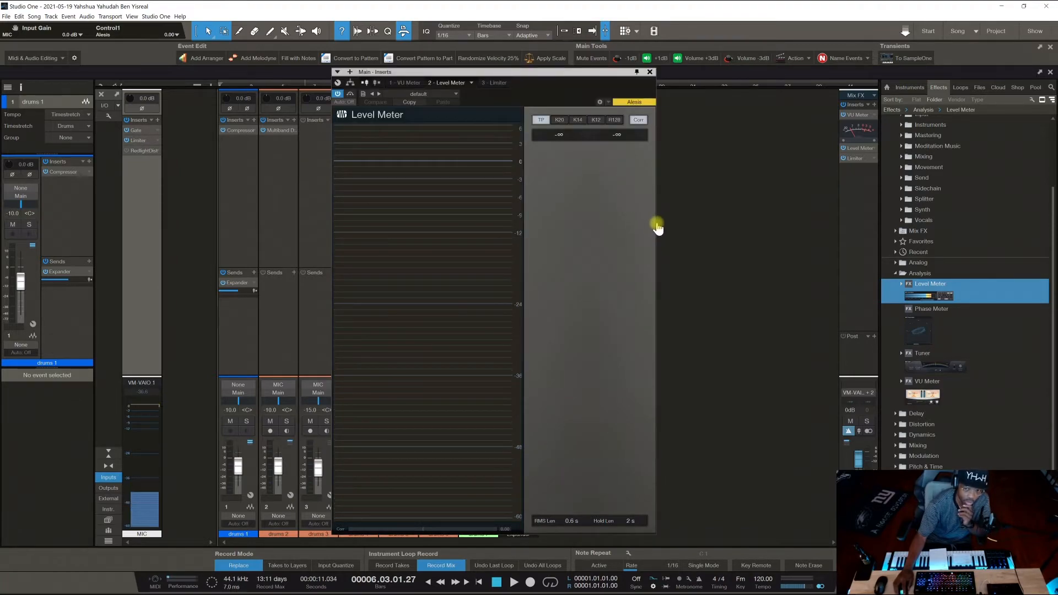
pyautogui.moveTo(655, 227); pyautogui.dragTo(480, 242)
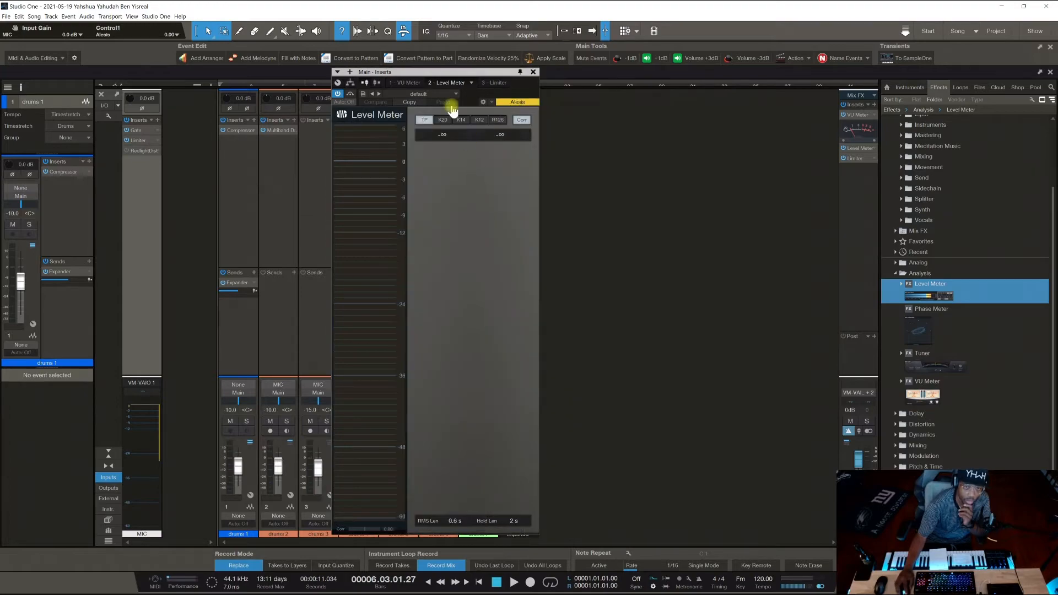
pyautogui.moveTo(451, 77); pyautogui.dragTo(686, 90)
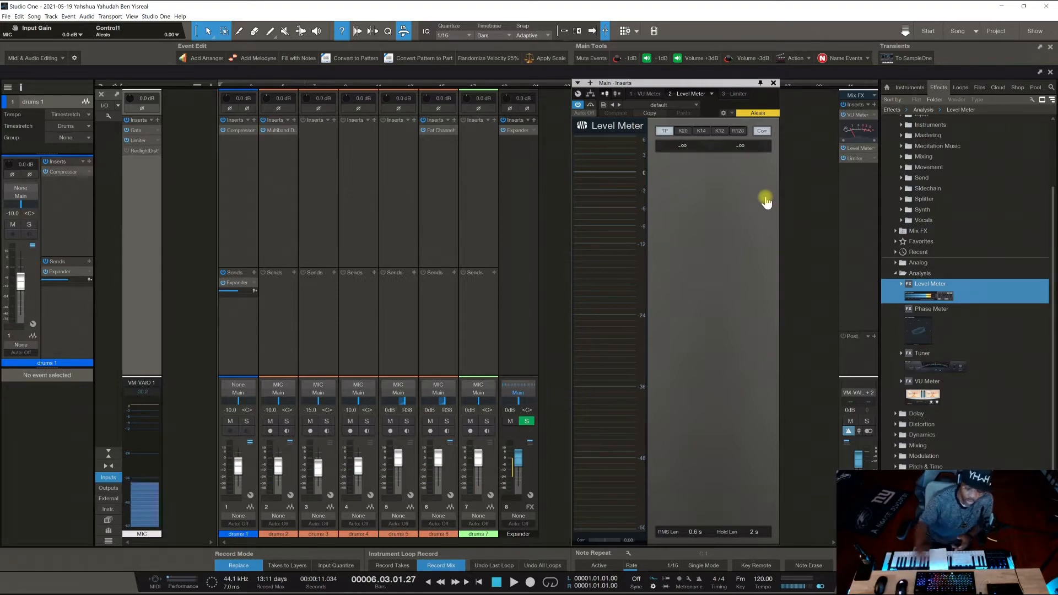
# View the Level Meter's metering, RMS length and hold options, and show how to close and reopen its window from the Main output.
pyautogui.rightClick(589, 253)
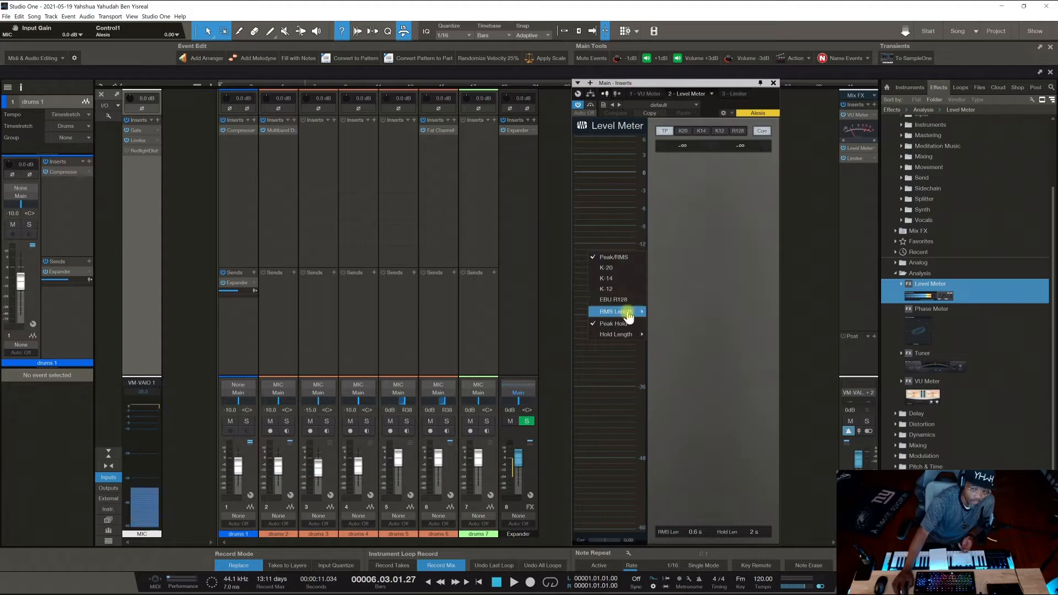
pyautogui.moveTo(629, 316)
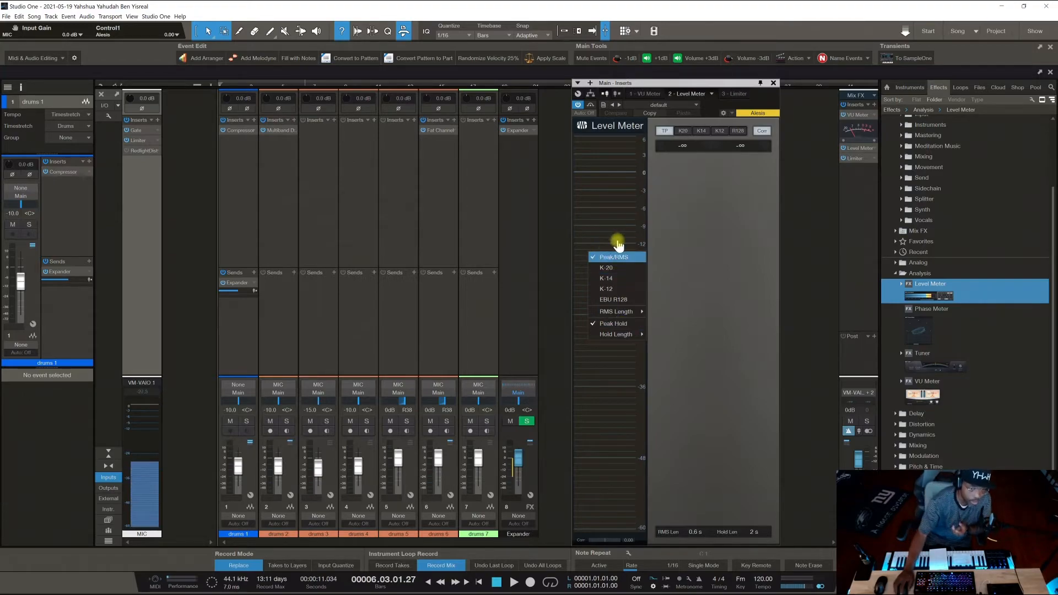
pyautogui.click(688, 246)
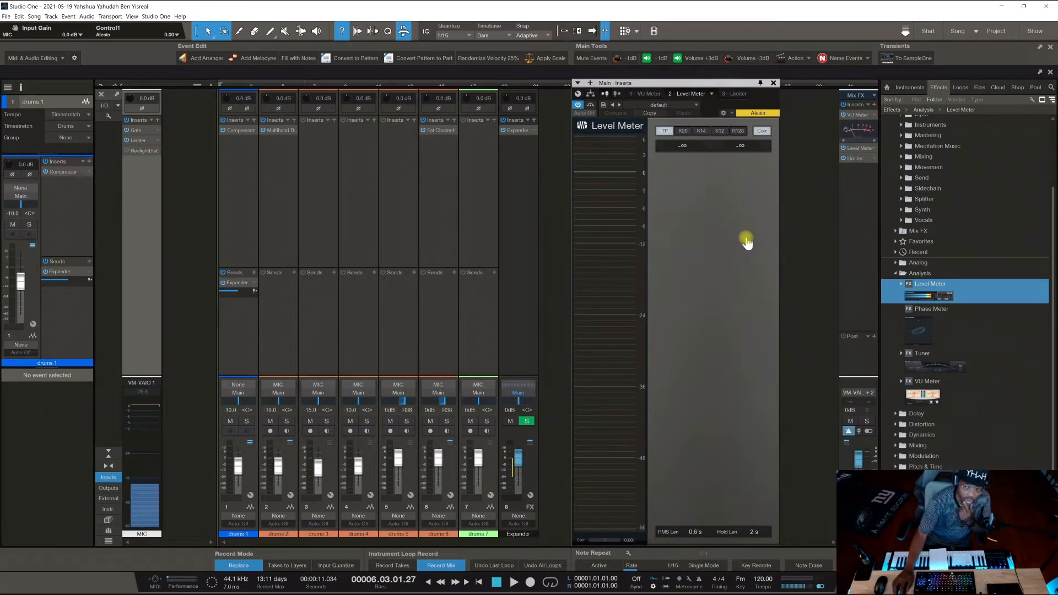
pyautogui.click(774, 84)
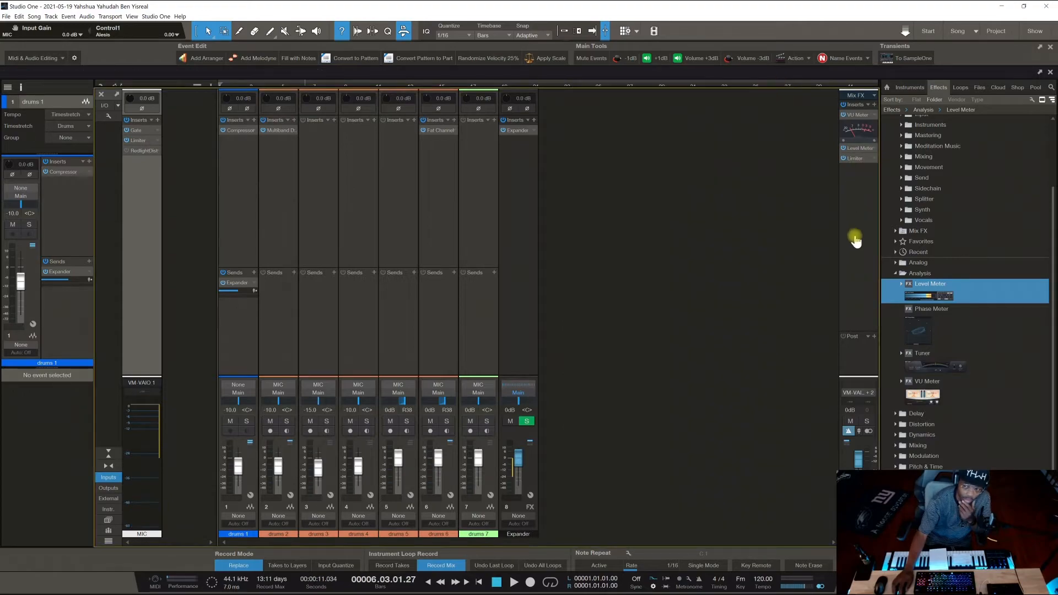
pyautogui.click(864, 149)
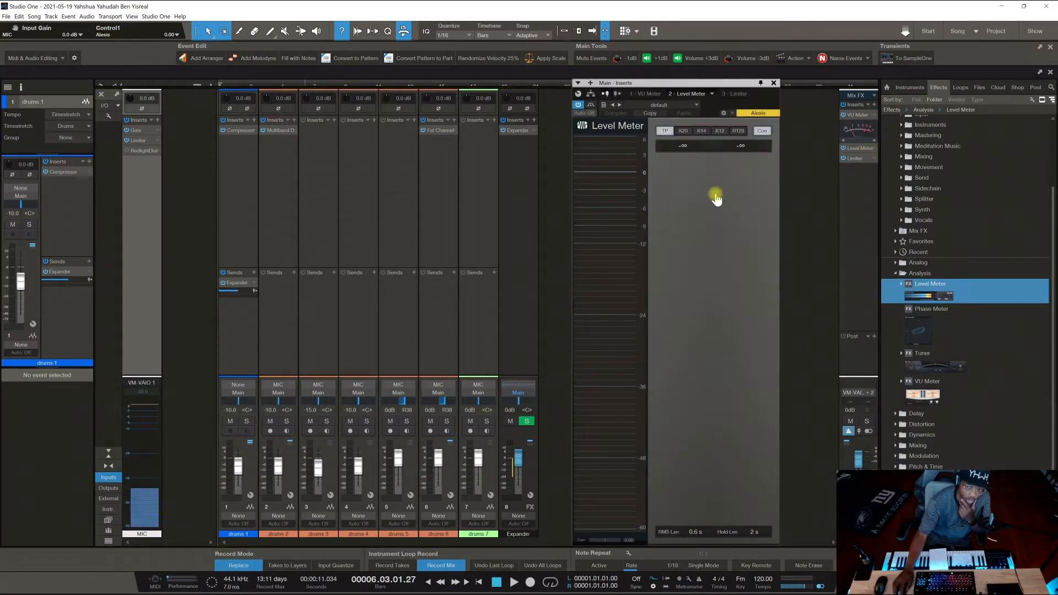
pyautogui.click(774, 83)
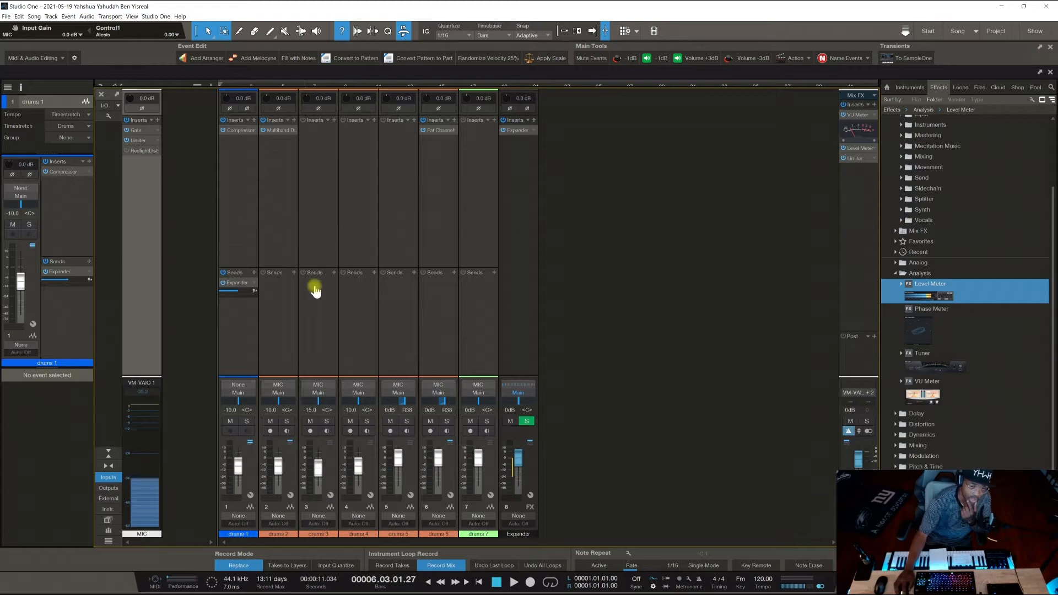
# Expand the insert previews of Compressor on drums 1, Multiband Dynamics on drums 2 and Fat Channel on drums 6, and briefly the FX channel's Expander.
pyautogui.click(251, 131)
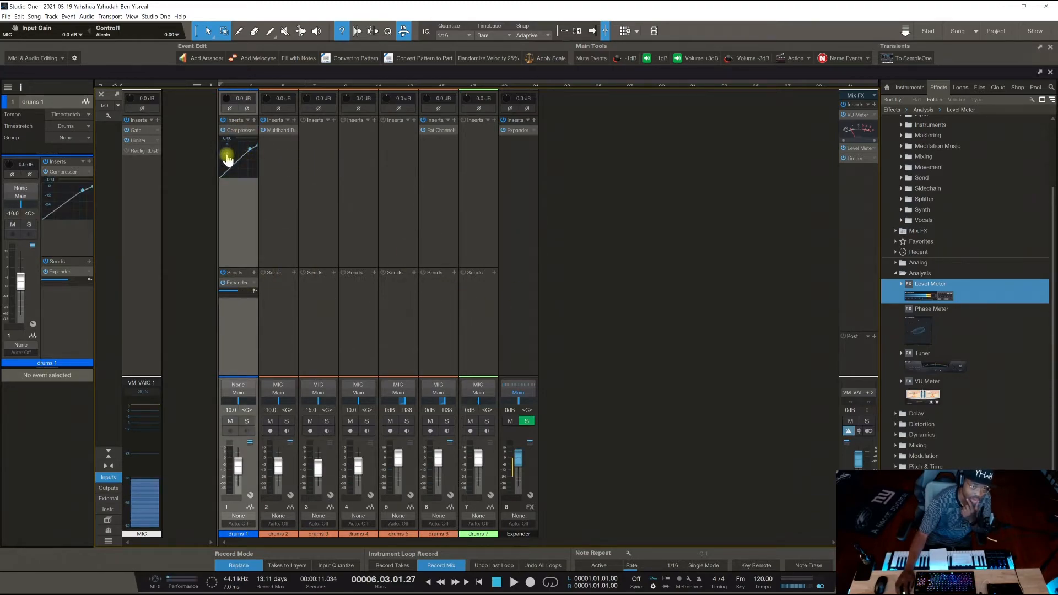
pyautogui.click(278, 131)
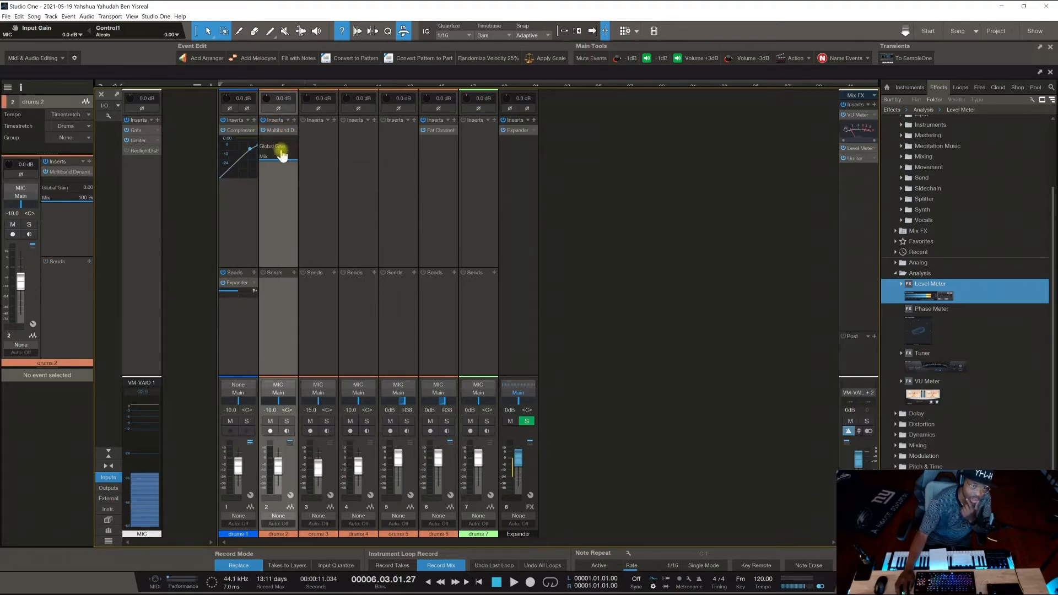
pyautogui.click(440, 133)
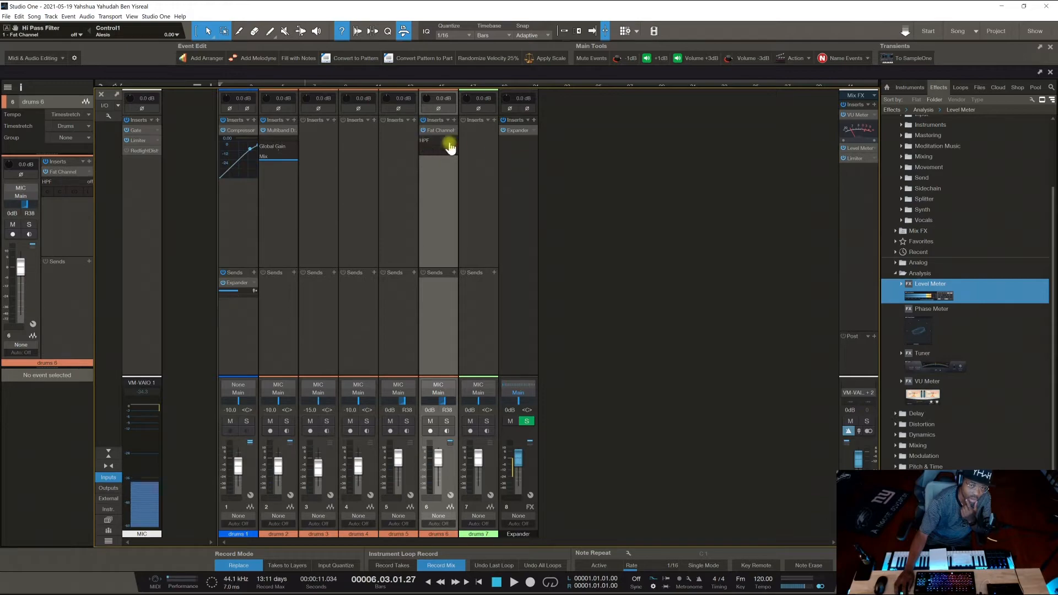
pyautogui.click(516, 134)
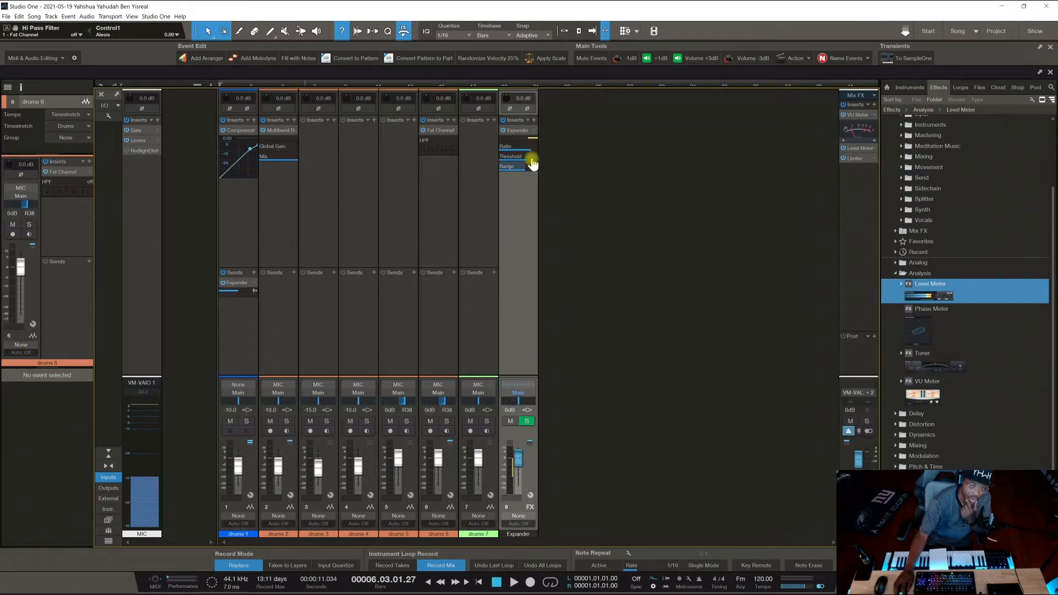
pyautogui.click(516, 133)
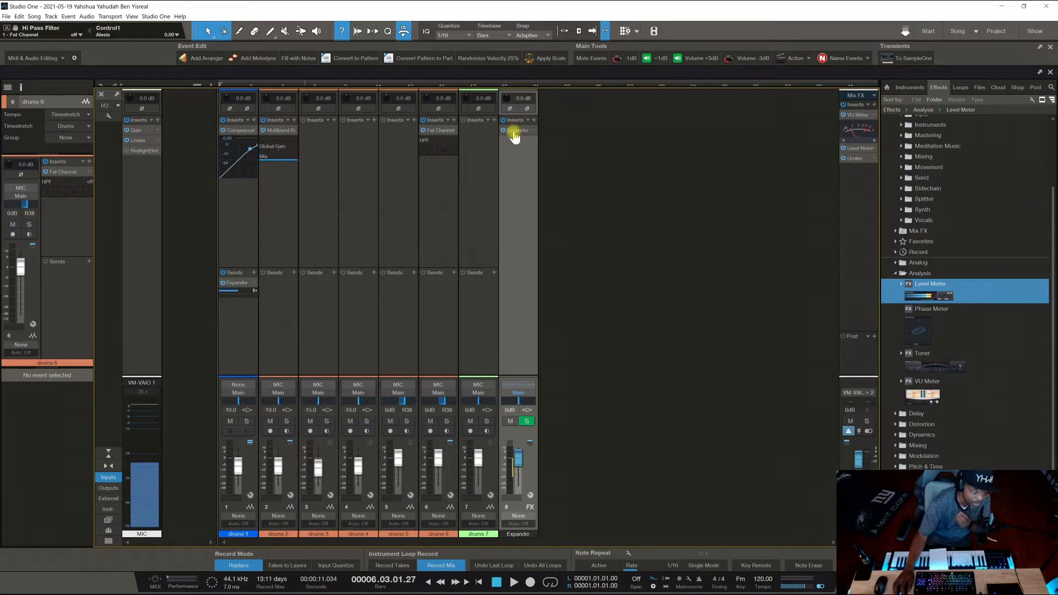
# Try to expand the Limiter and Gate previews on the MIC input, and collapse and re-expand the Main output's VU Meter preview.
pyautogui.click(144, 141)
pyautogui.click(145, 142)
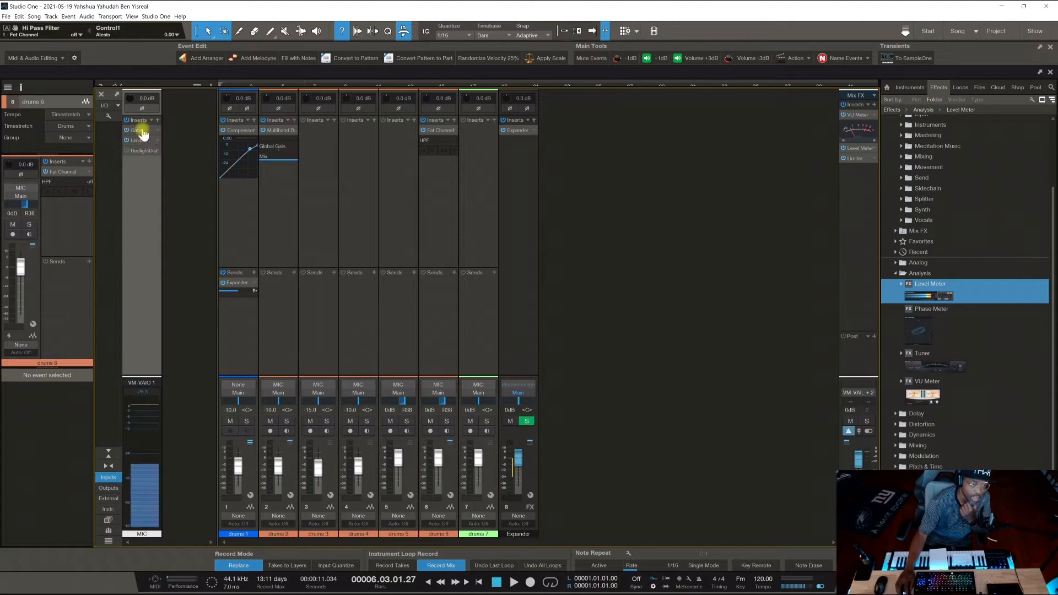
pyautogui.click(142, 131)
pyautogui.doubleClick(142, 131)
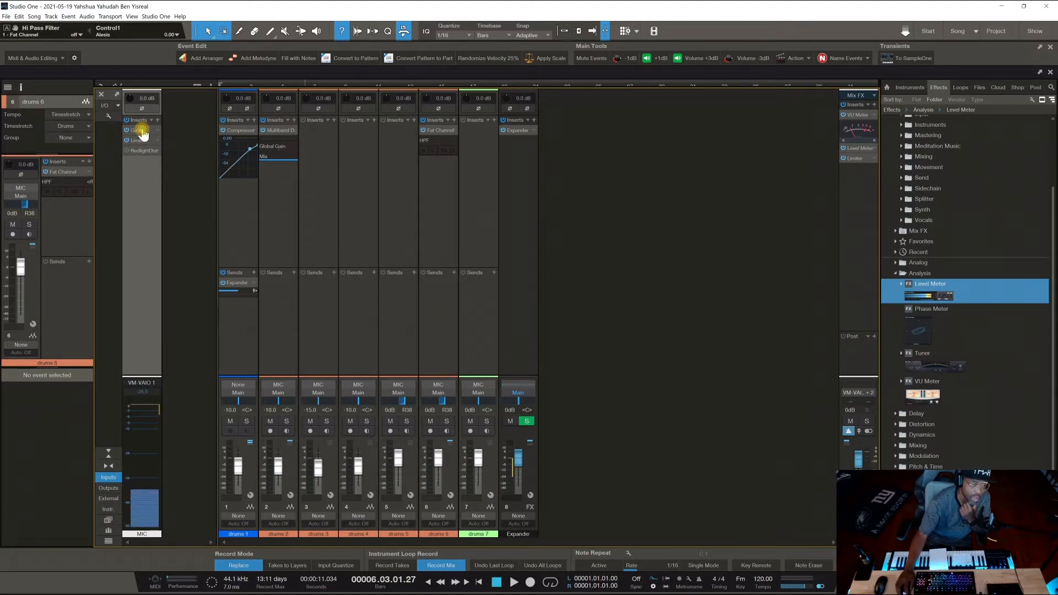
pyautogui.click(798, 168)
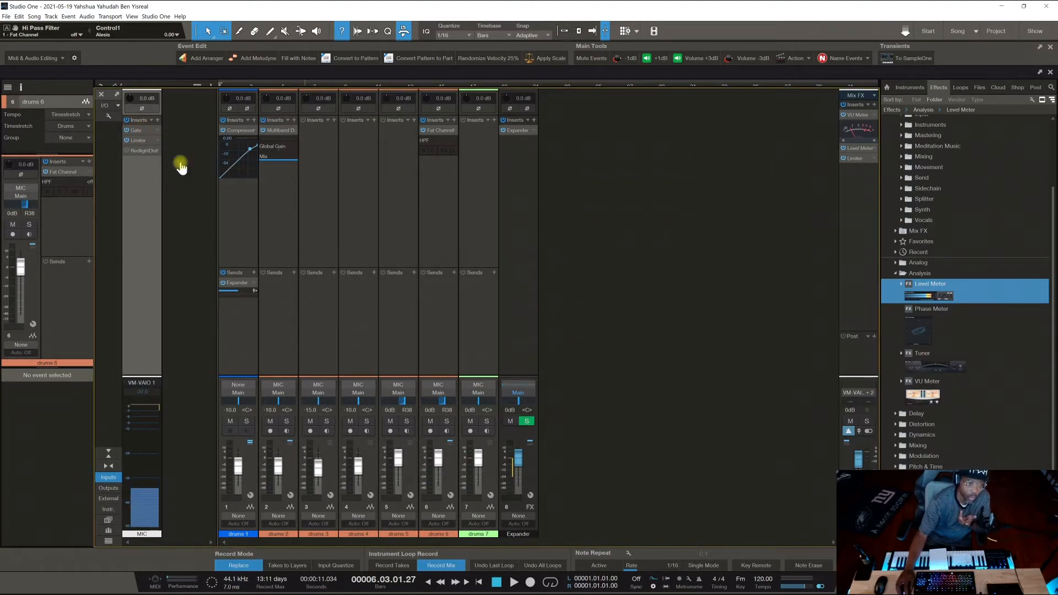
pyautogui.click(856, 118)
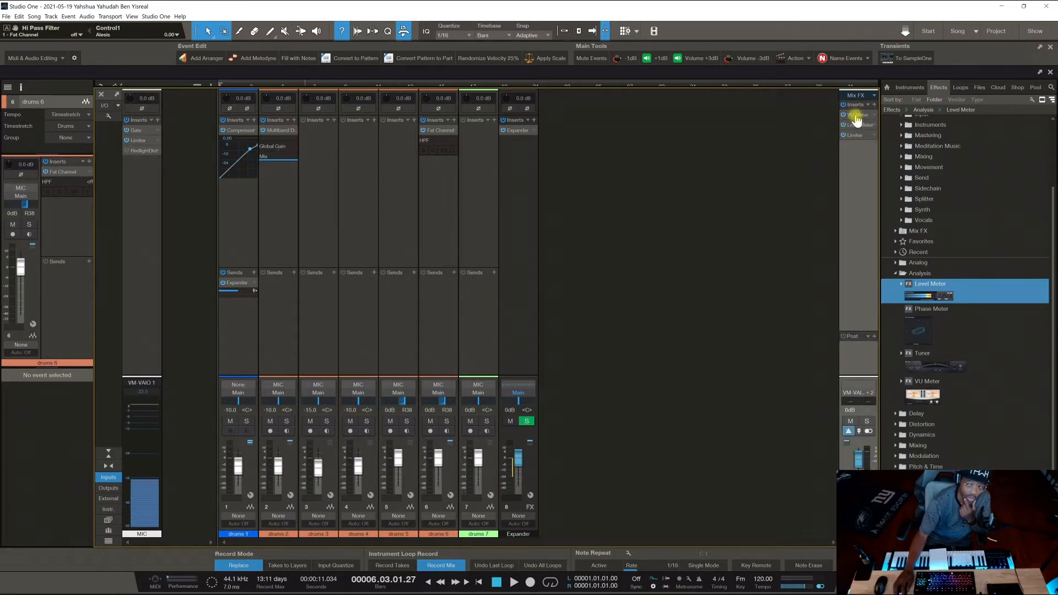
pyautogui.click(856, 119)
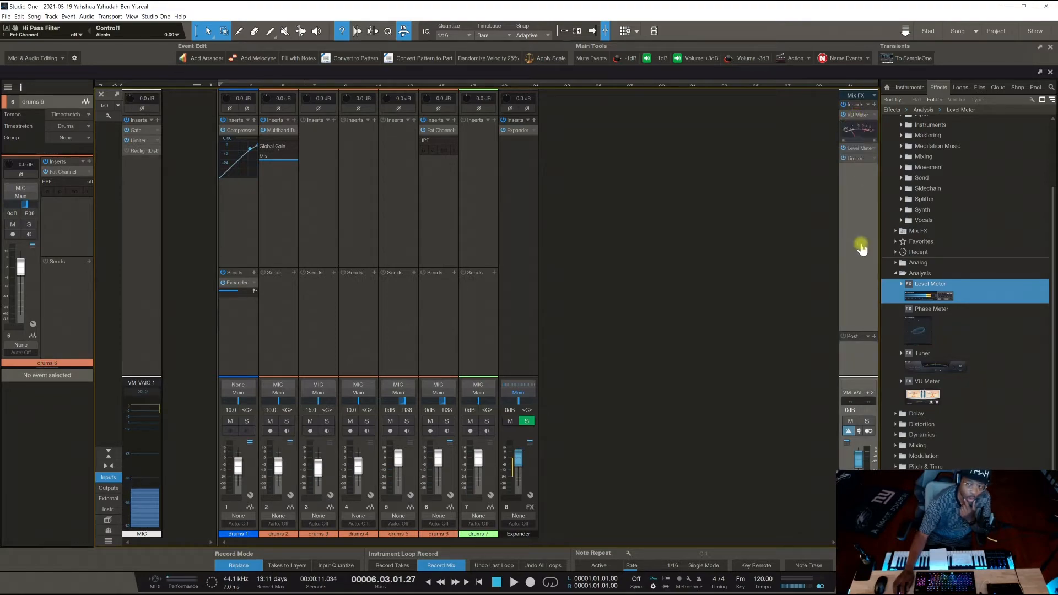
# View the full editors of VU Meter on the Main output and Multiband Dynamics on drums 2, and close them.
pyautogui.doubleClick(862, 116)
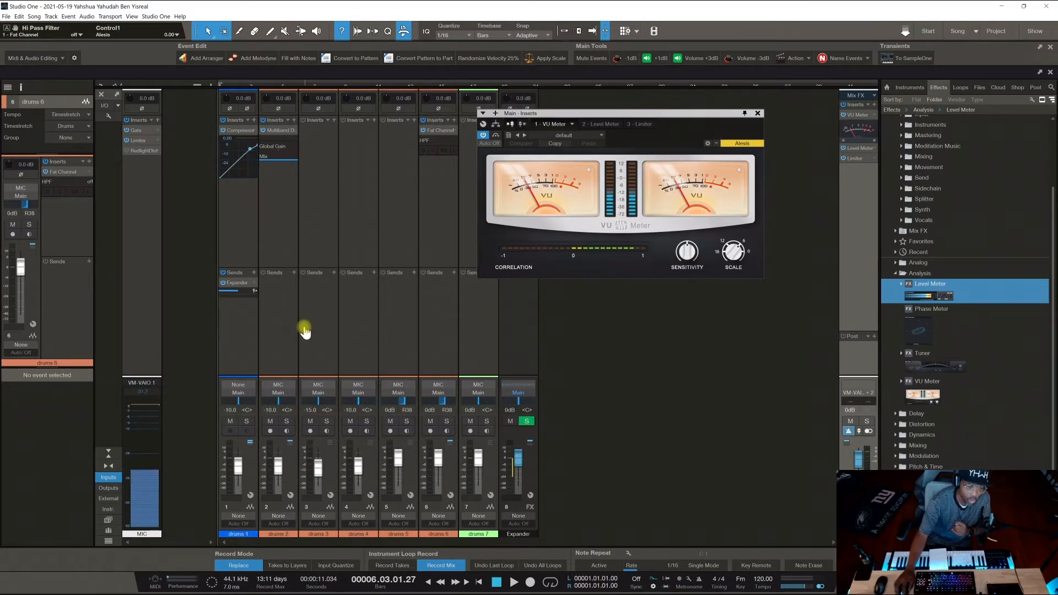
pyautogui.click(280, 132)
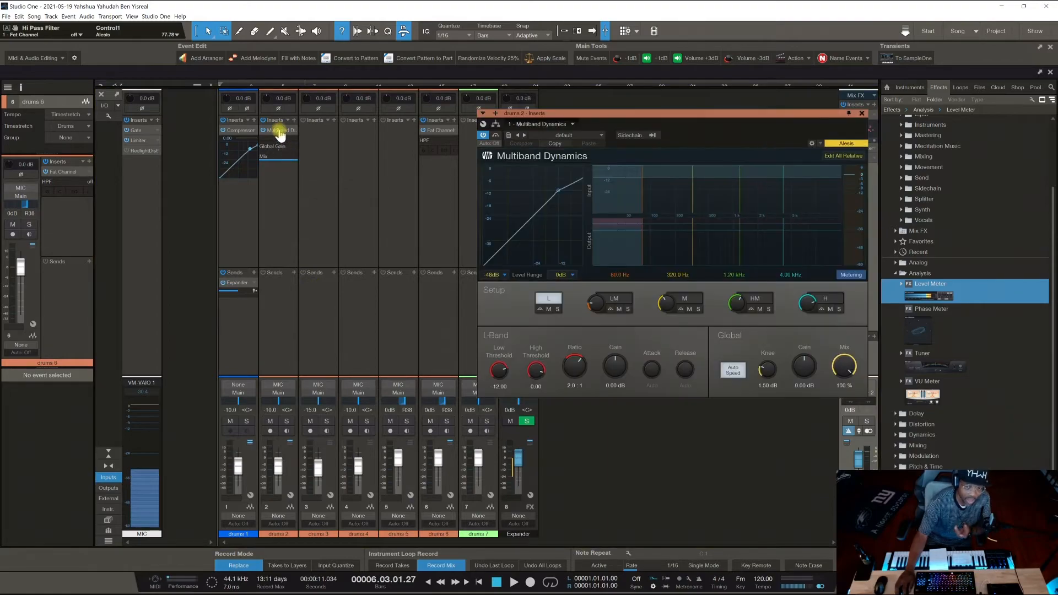
pyautogui.click(860, 112)
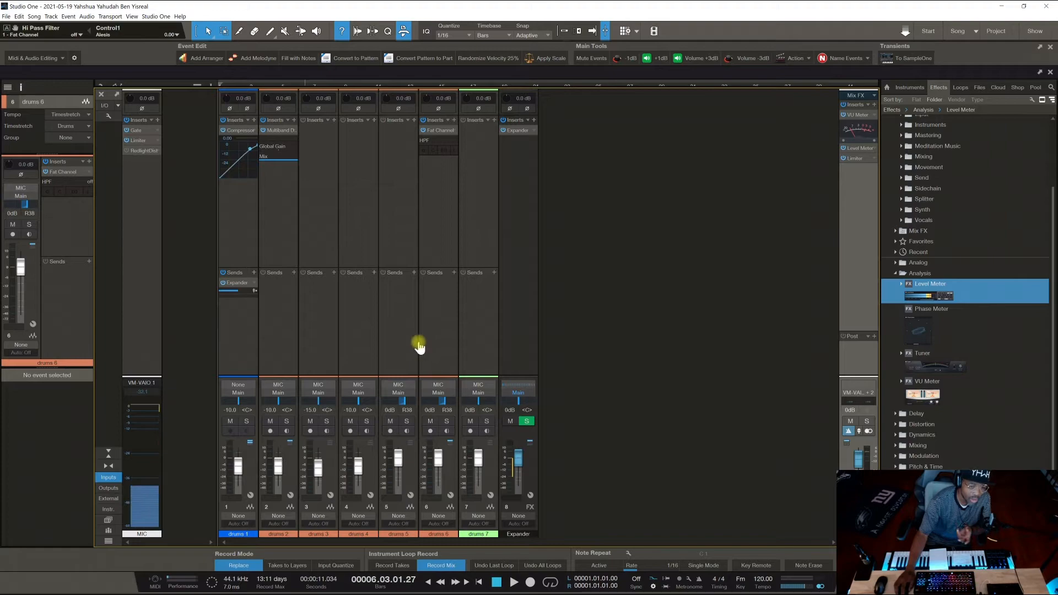
pyautogui.click(279, 130)
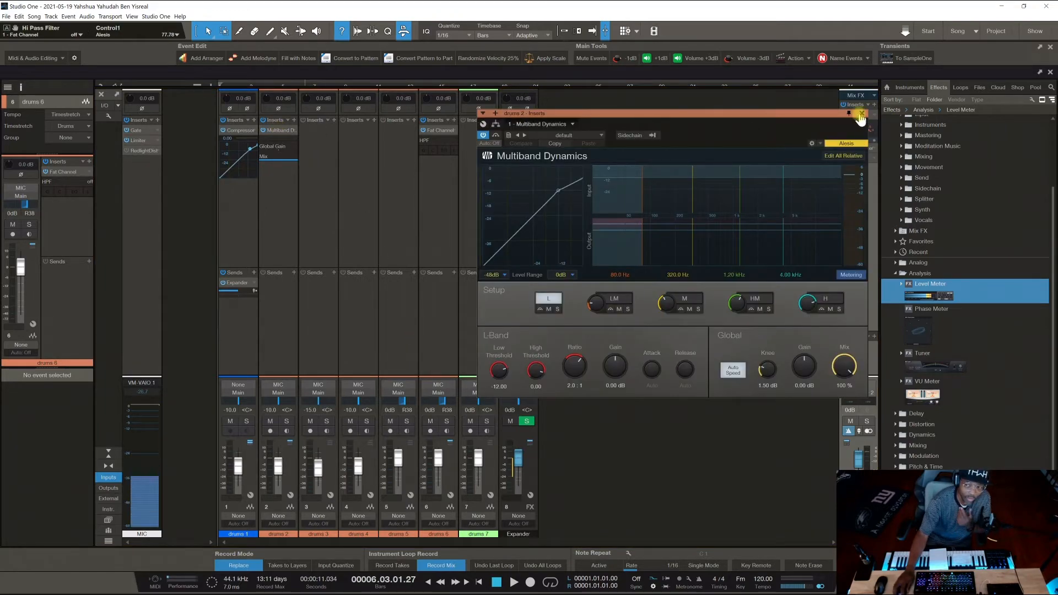
pyautogui.click(862, 114)
# Collapse the Multiband Dynamics preview on drums 2 and the Compressor preview on drums 1.
pyautogui.click(280, 134)
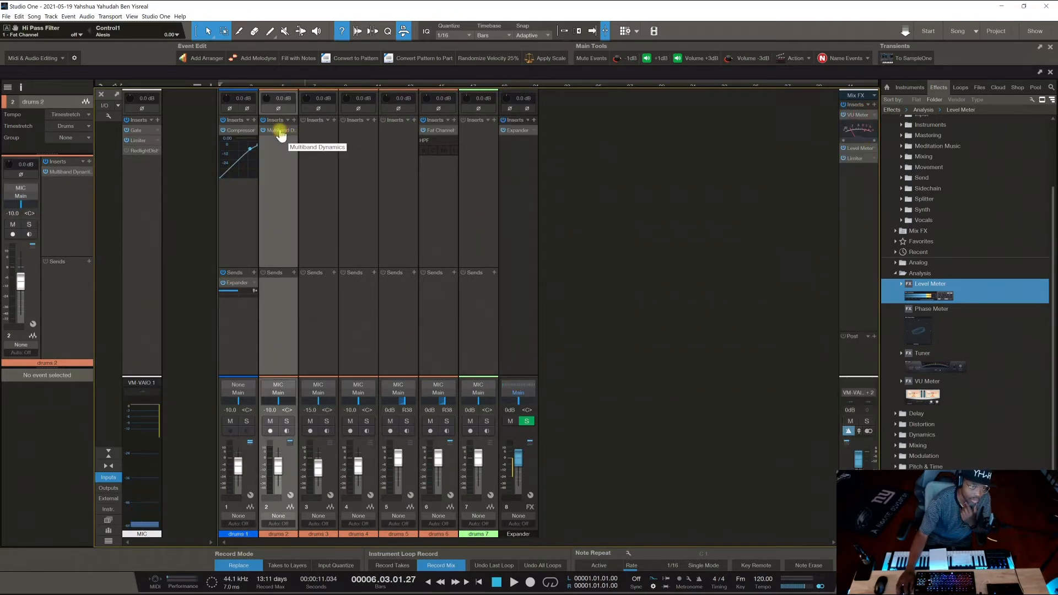
pyautogui.click(236, 134)
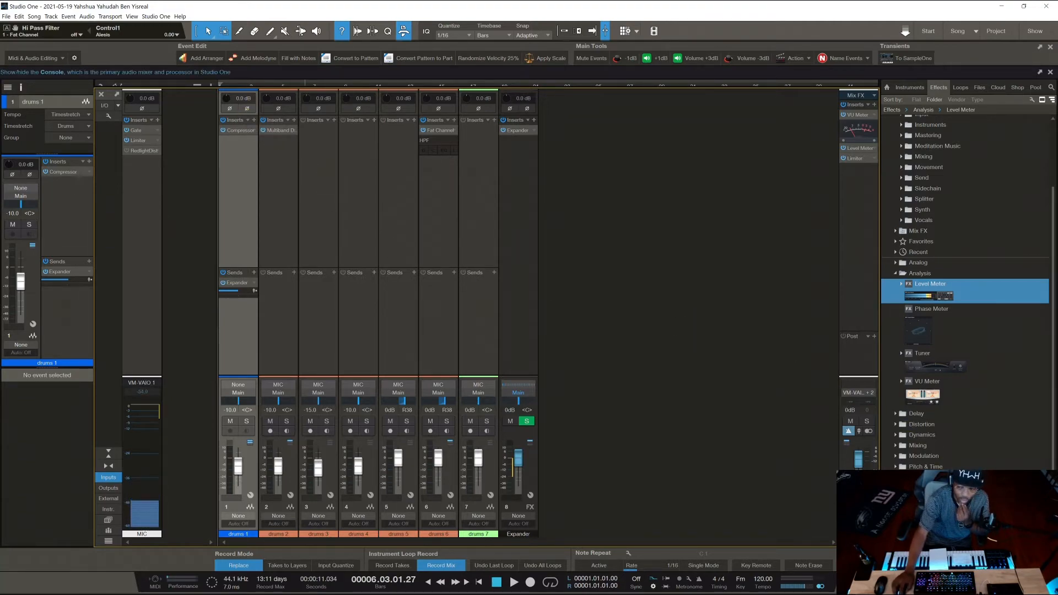
# Hide the console and remove all seven drums tracks from the arrangement.
pyautogui.press('F3')
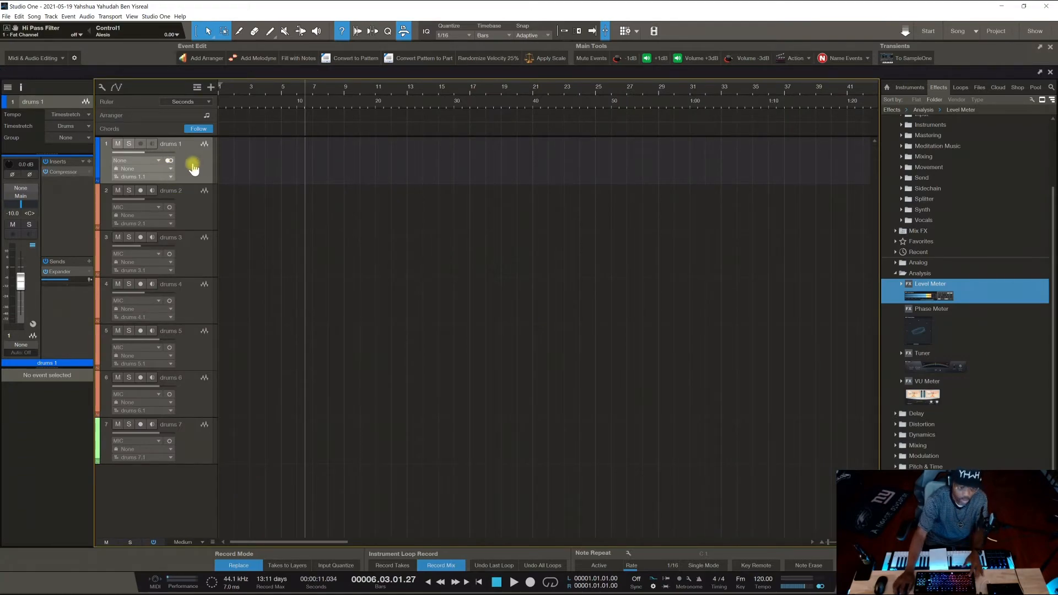
pyautogui.keyDown('shift'); pyautogui.click(188, 435); pyautogui.keyUp('shift')
pyautogui.rightClick(193, 156)
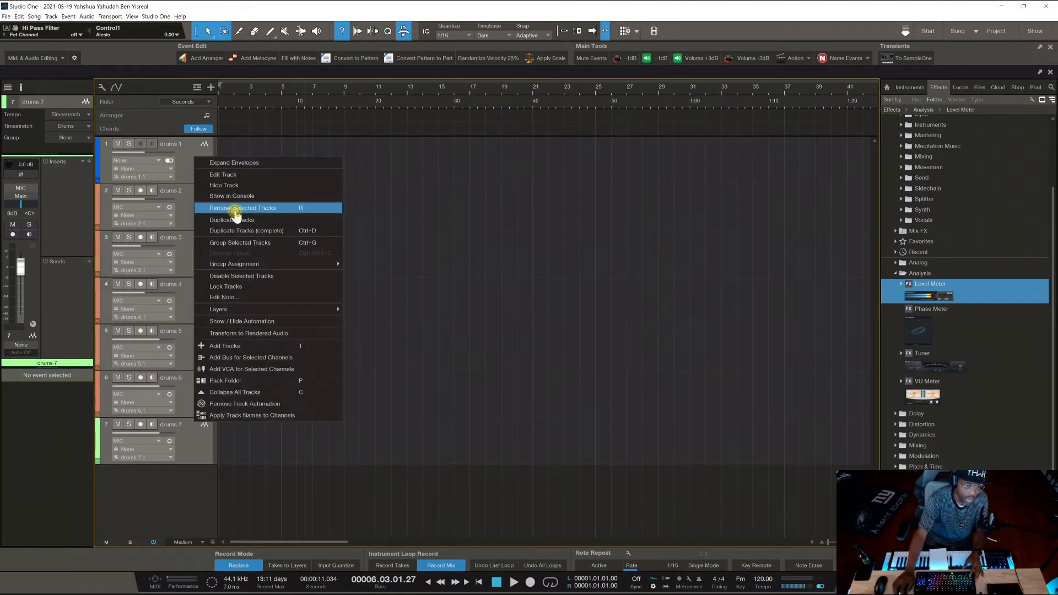
pyautogui.click(235, 209)
# Add seven mono audio tracks named drums, with auto-color, MIC as input and Main as output.
pyautogui.rightClick(144, 154)
pyautogui.click(143, 173)
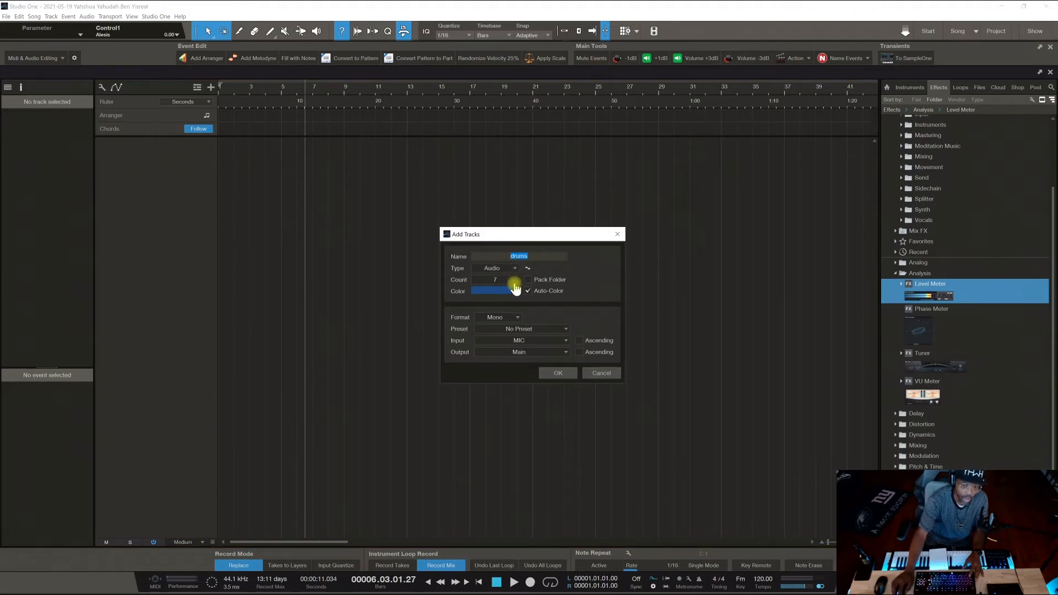
pyautogui.click(561, 373)
# Select all seven new drums tracks and change their colour to yellow.
pyautogui.click(202, 164)
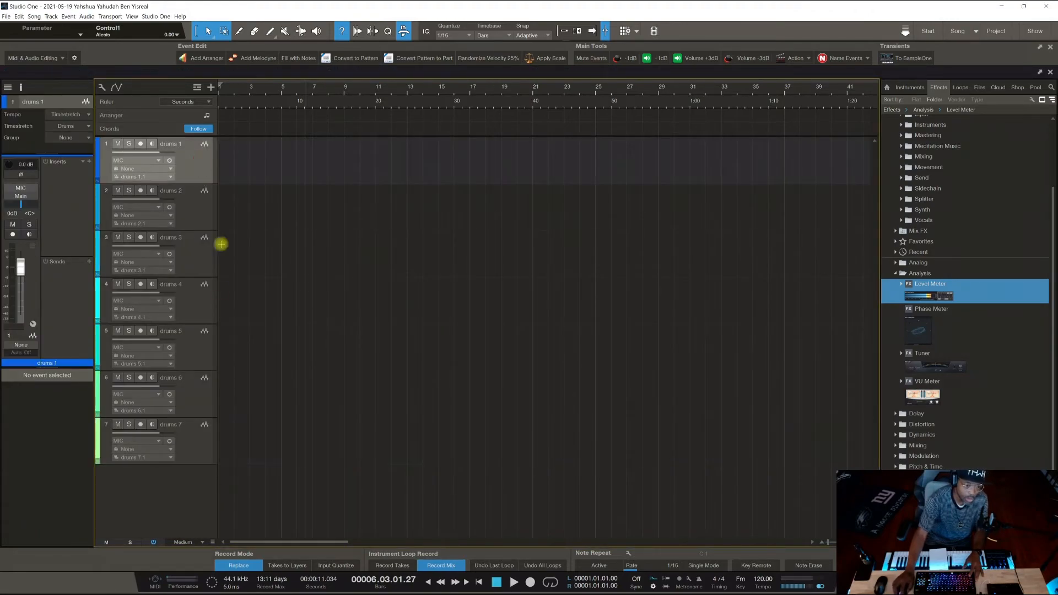
pyautogui.keyDown('shift'); pyautogui.click(196, 448); pyautogui.keyUp('shift')
pyautogui.click(98, 165)
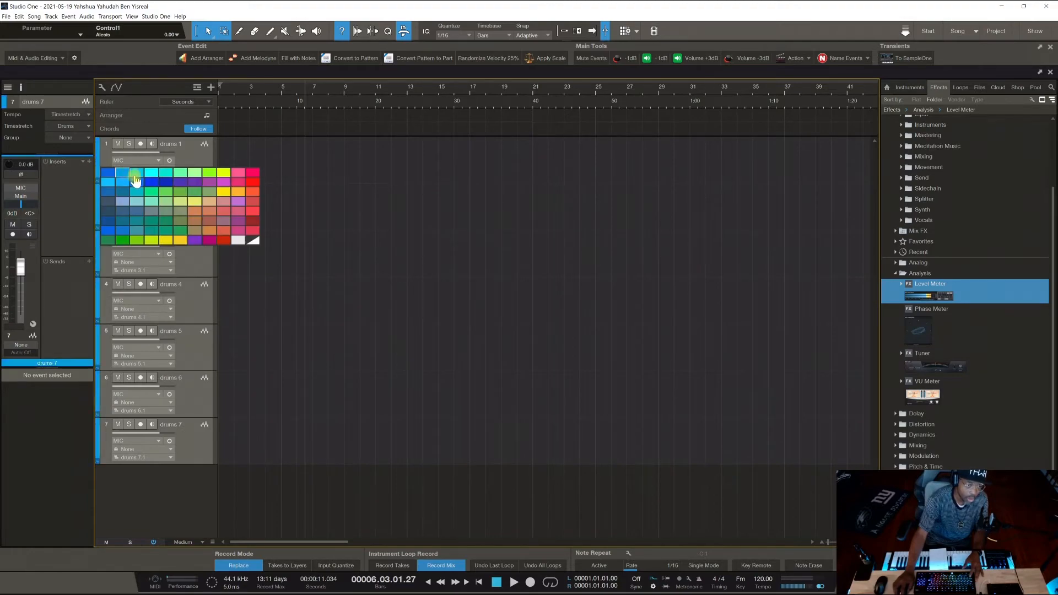
pyautogui.click(223, 174)
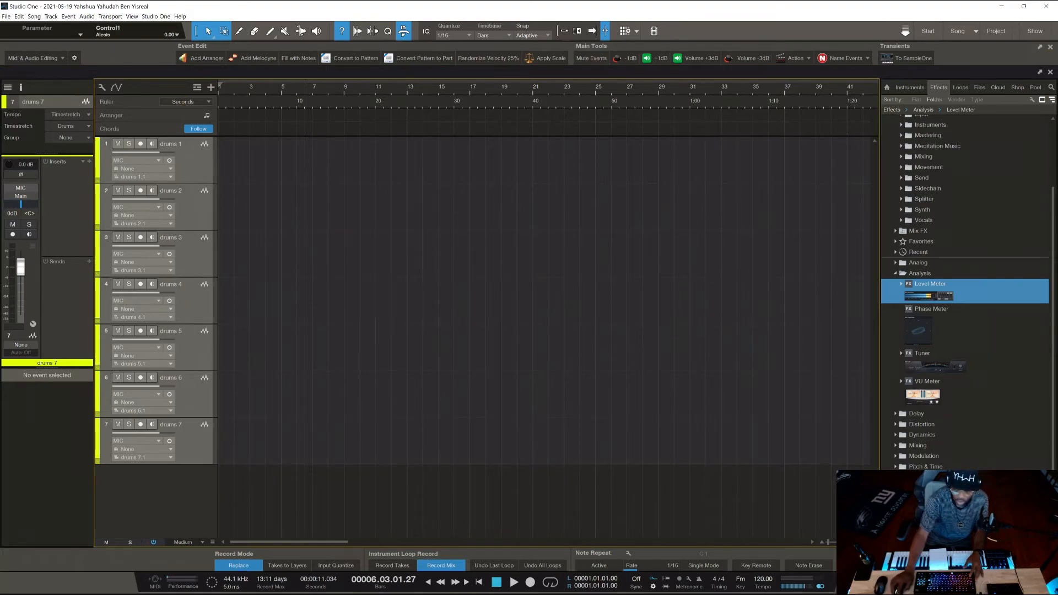
# Show the console, remove the Expander FX channel and hide the input channels.
pyautogui.press('F3')
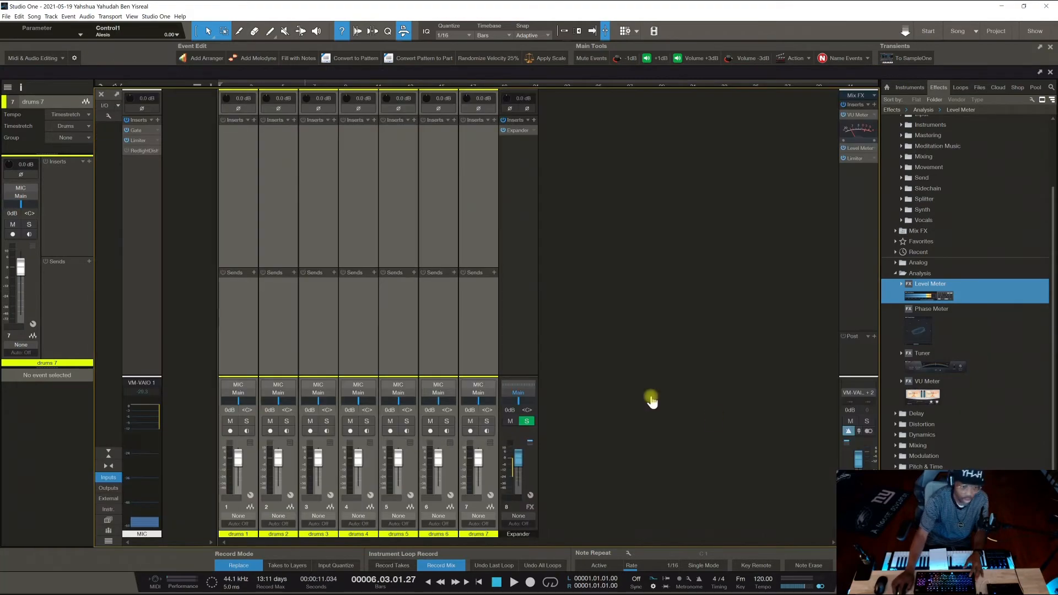
pyautogui.click(534, 294)
pyautogui.rightClick(524, 289)
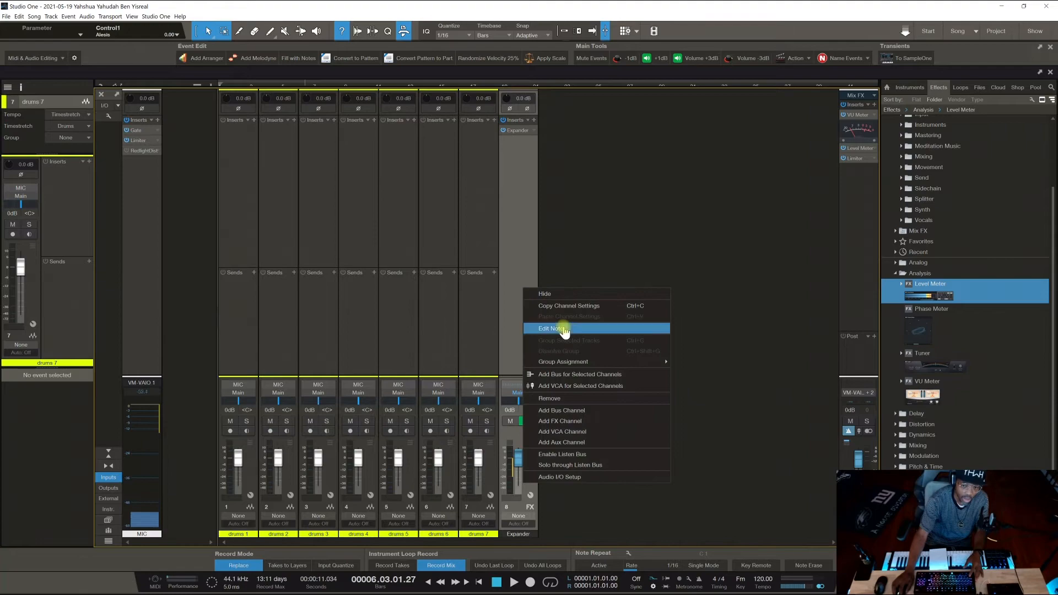
pyautogui.click(551, 398)
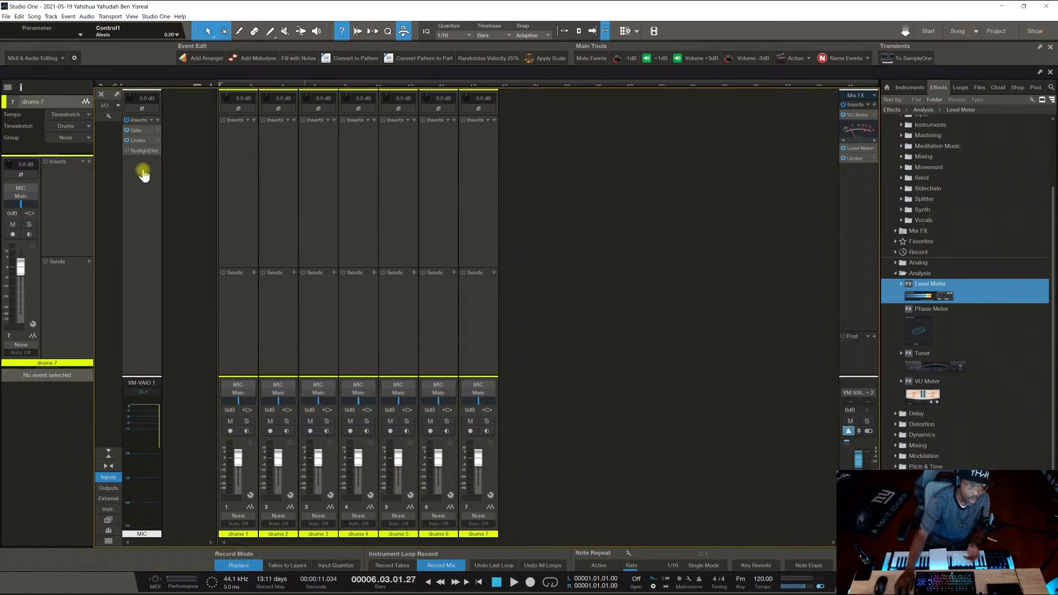
pyautogui.click(110, 476)
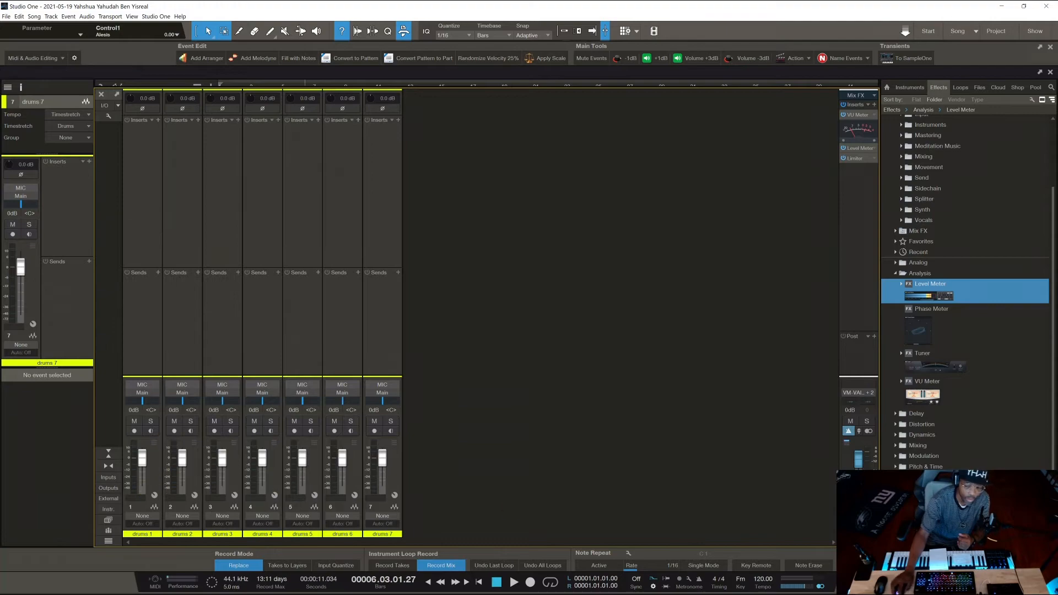
# Hide the console, select all seven drums tracks in the arrangement and pack them into a folder.
pyautogui.press('F3')
pyautogui.click(194, 165)
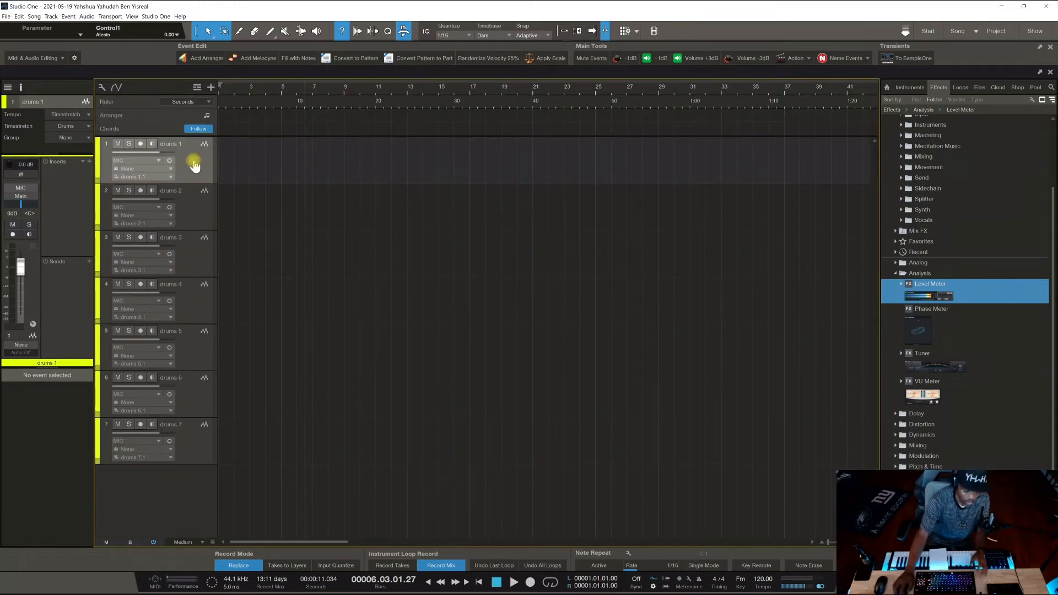
pyautogui.keyDown('shift'); pyautogui.click(204, 451); pyautogui.keyUp('shift')
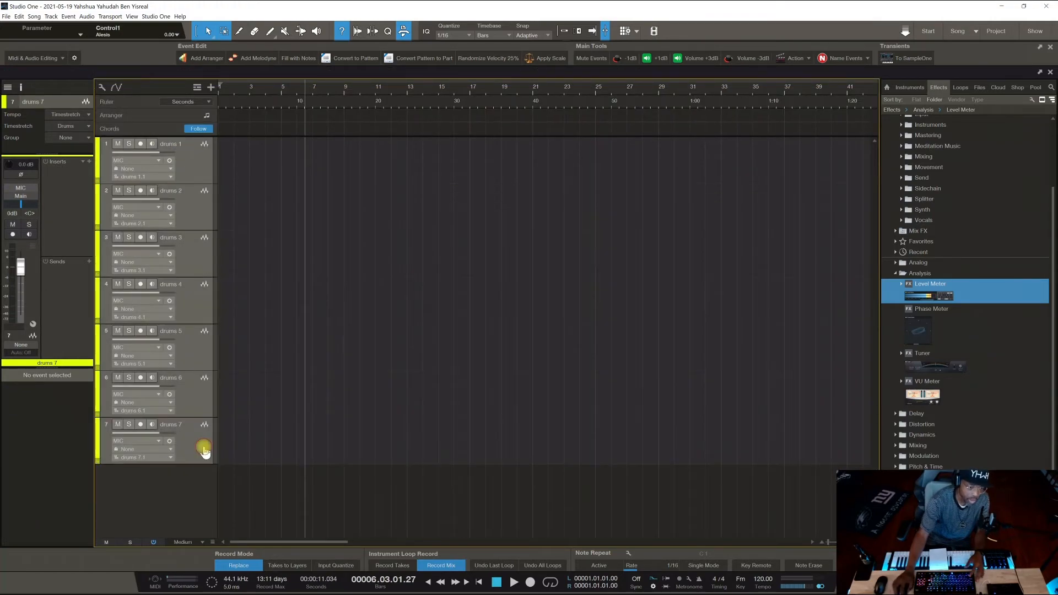
pyautogui.rightClick(188, 160)
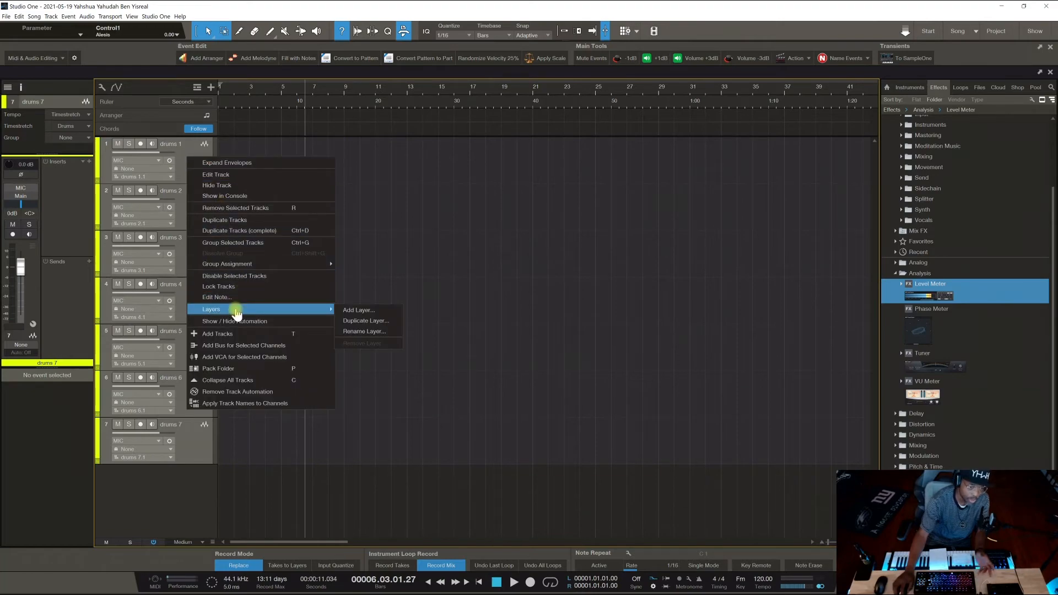
pyautogui.click(223, 368)
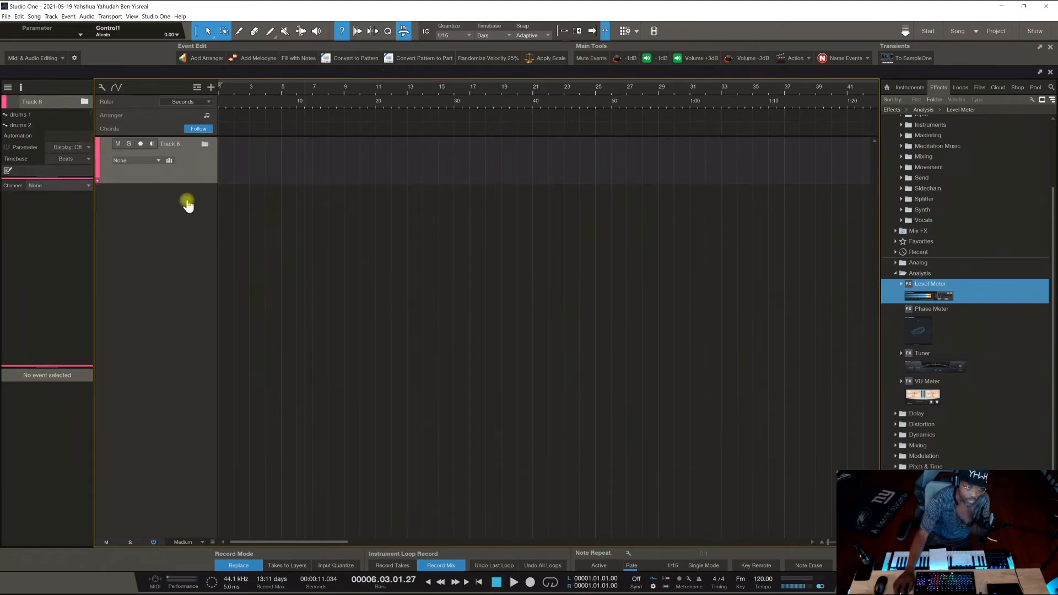
# Rename the folder holding the drums tracks as drun bus and add a bus channel for it.
pyautogui.click(100, 172)
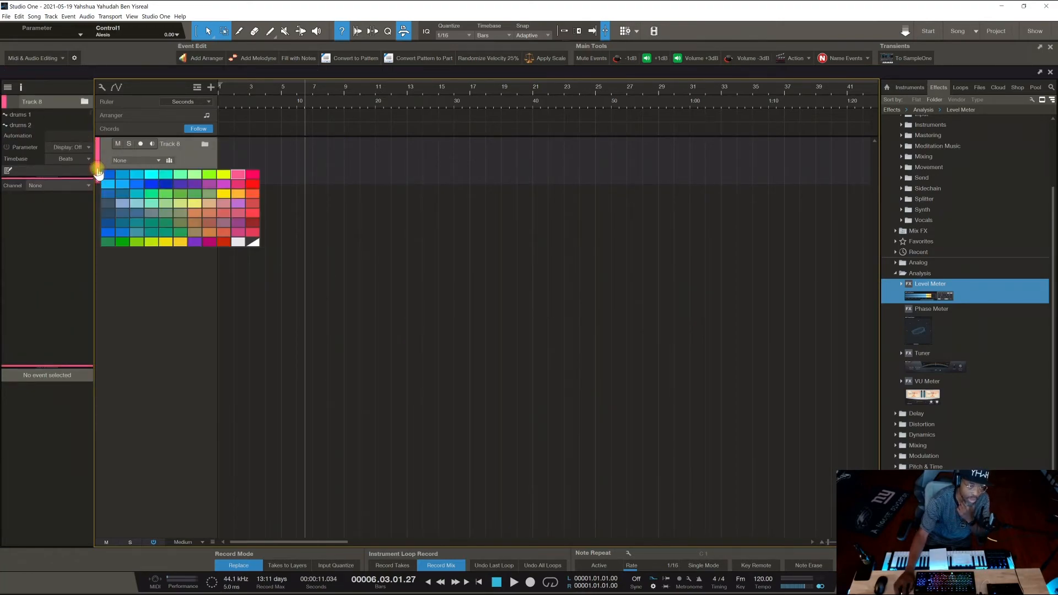
pyautogui.click(128, 298)
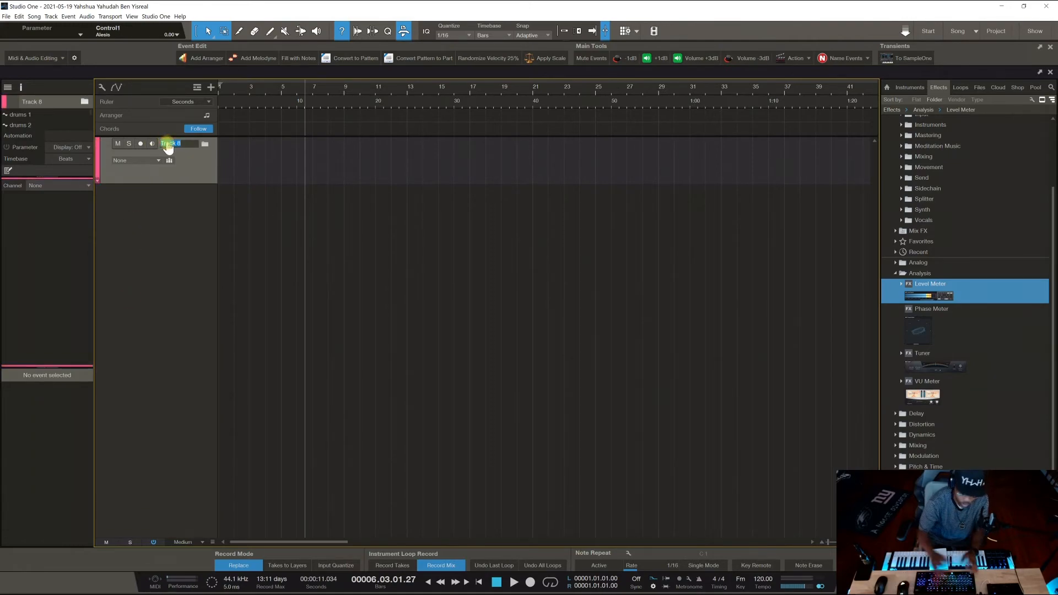
pyautogui.write('drun bus')
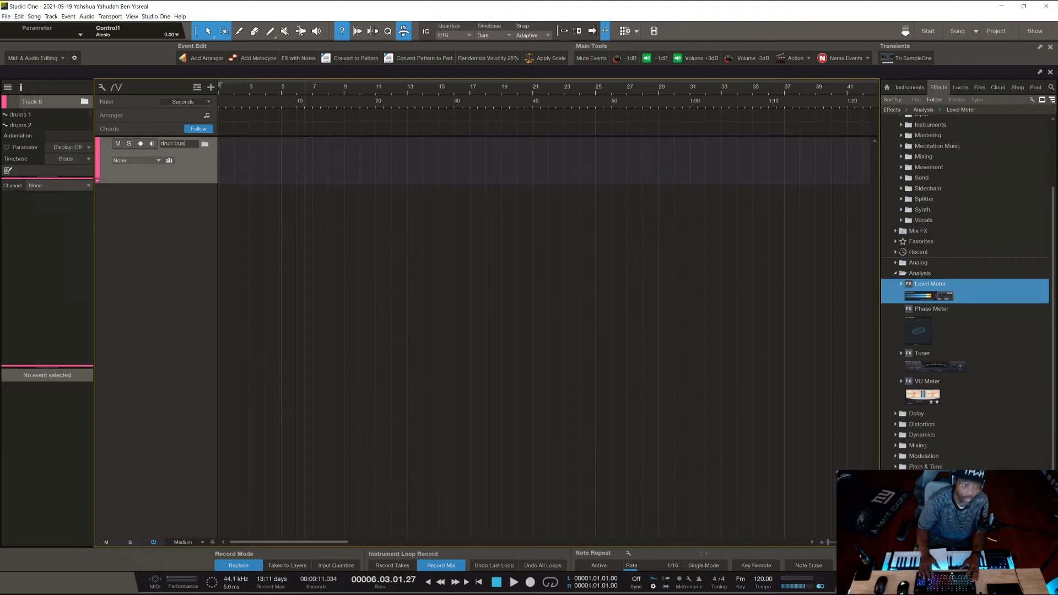
pyautogui.press('Return')
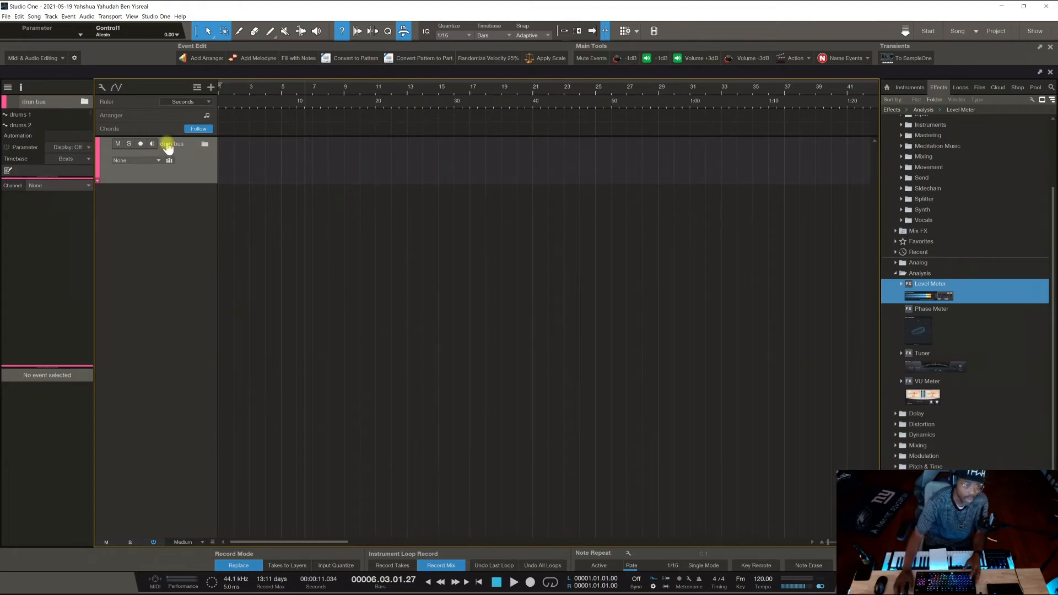
pyautogui.click(164, 165)
pyautogui.click(156, 202)
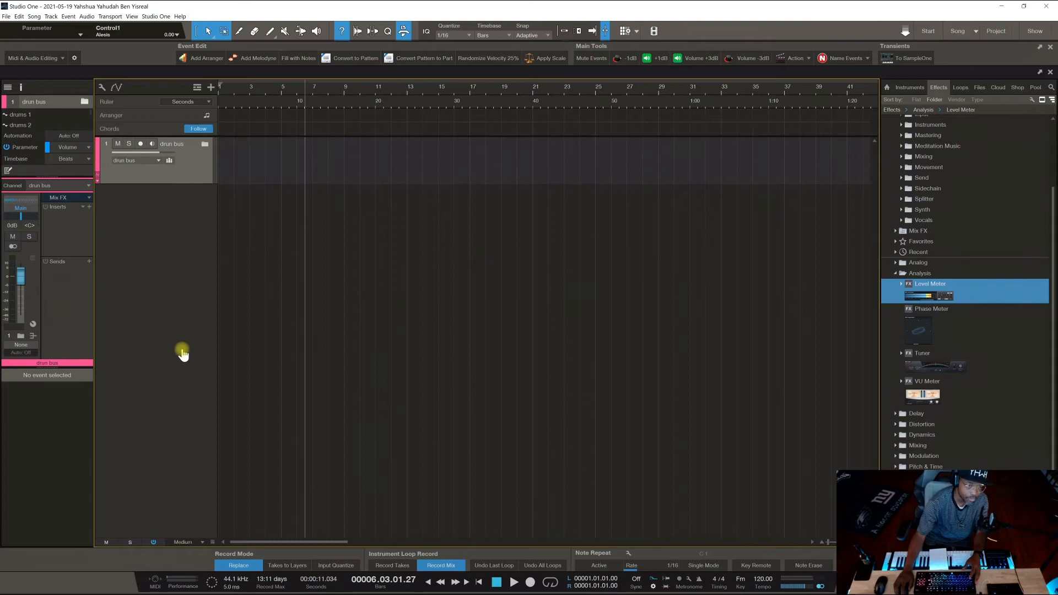
# Expand the drun bus folder, change its colour to golden yellow and collapse it again.
pyautogui.click(205, 144)
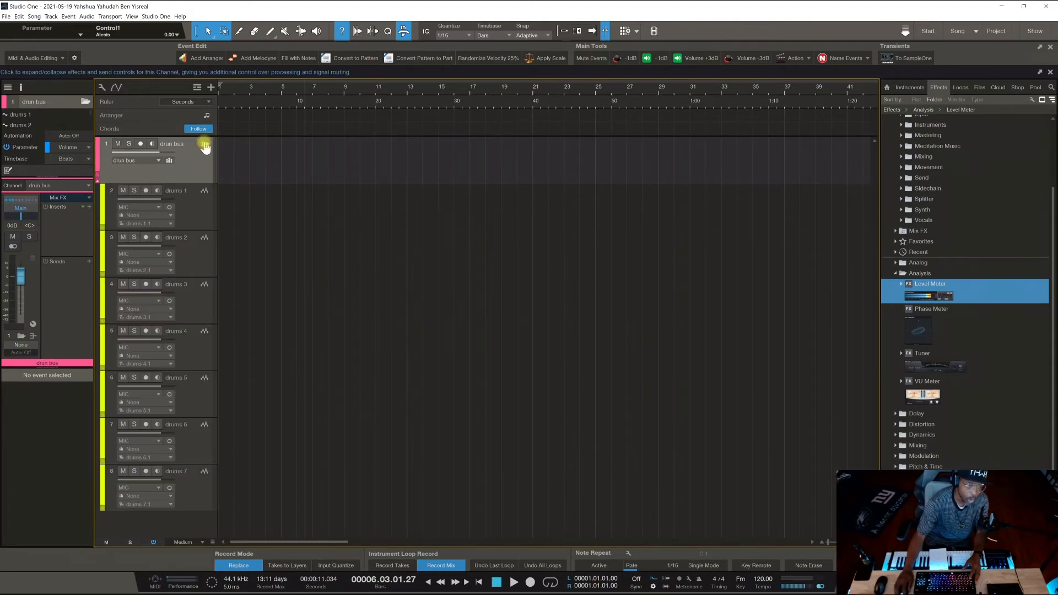
pyautogui.click(98, 163)
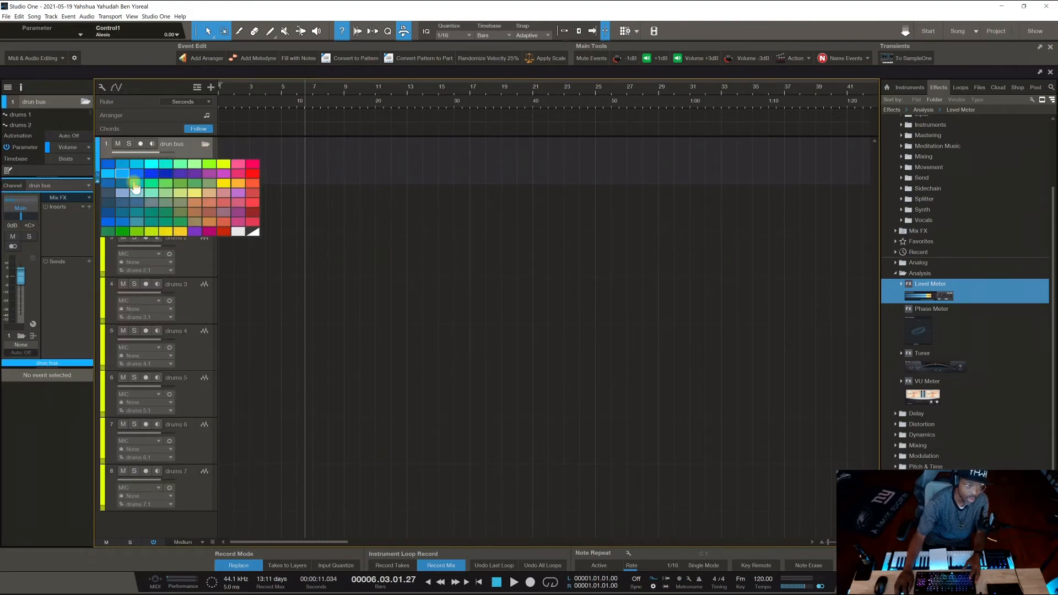
pyautogui.click(177, 231)
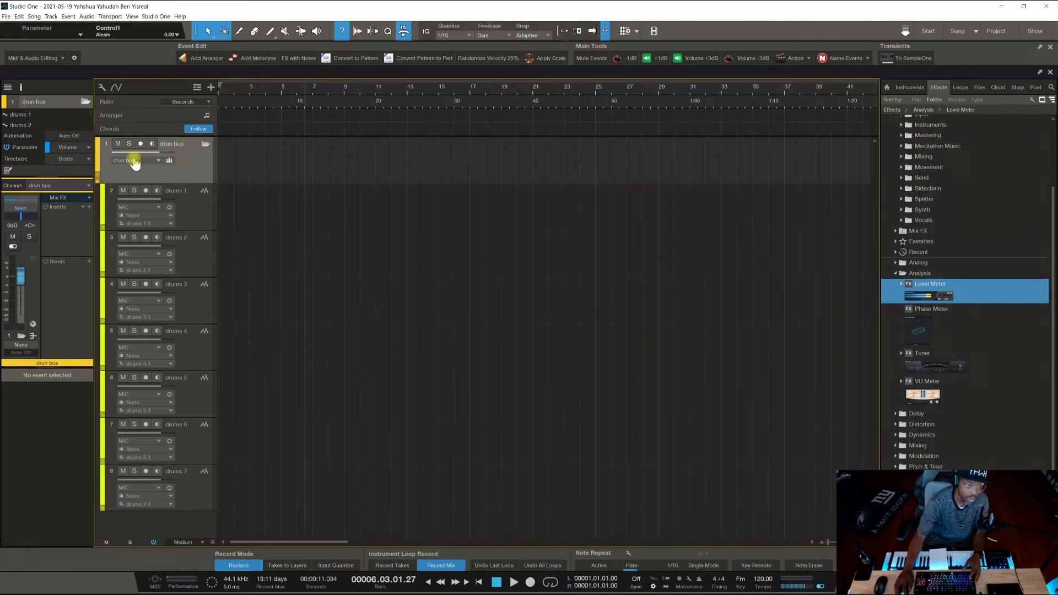
pyautogui.click(206, 145)
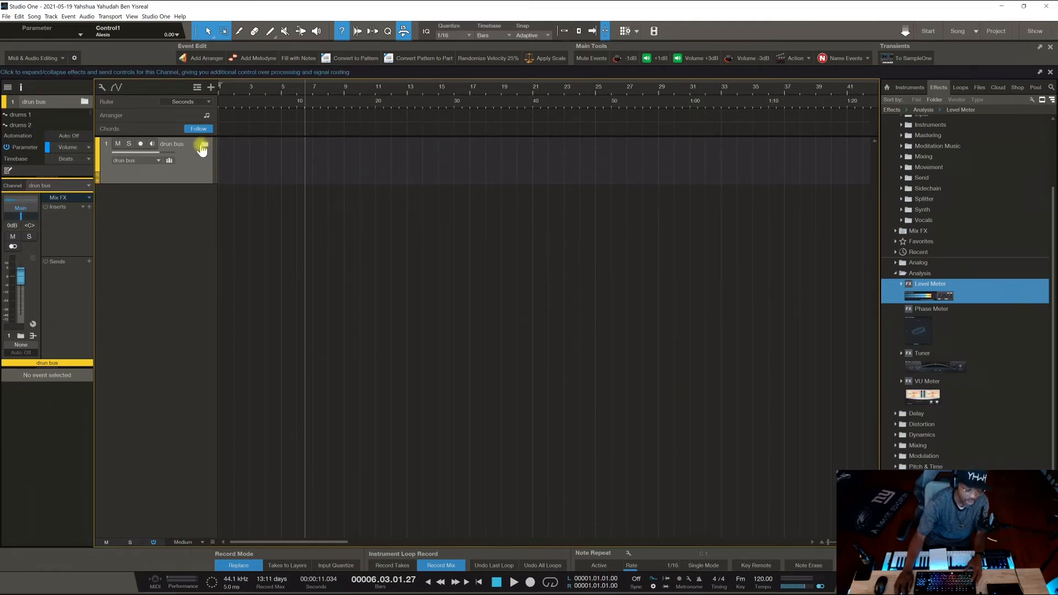
# In the console, insert the Autofilter modulation effect on the drun bus channel, collapse its drums channels and hide the console.
pyautogui.press('F3')
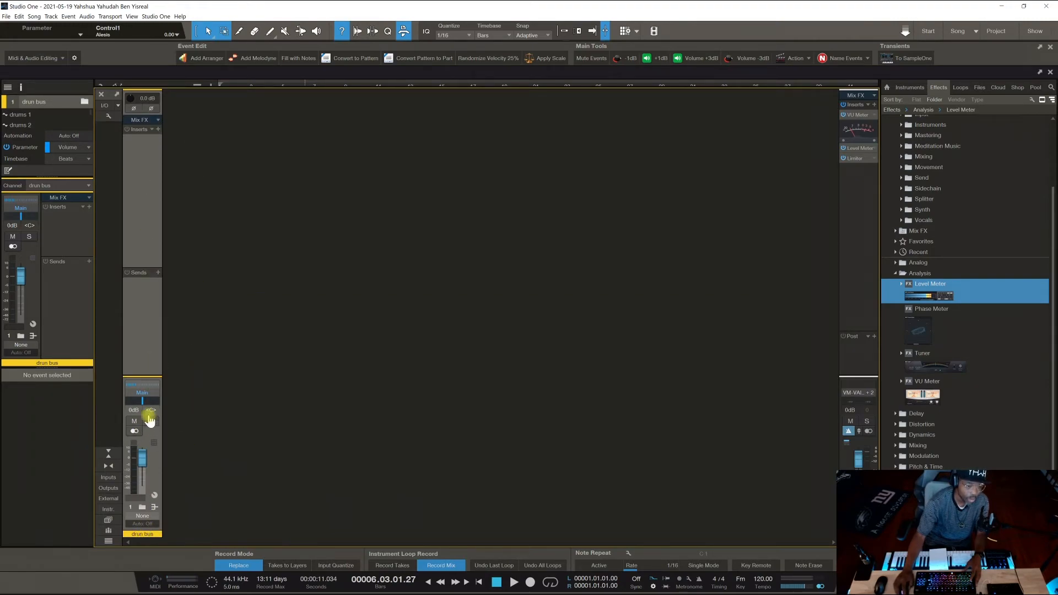
pyautogui.click(143, 508)
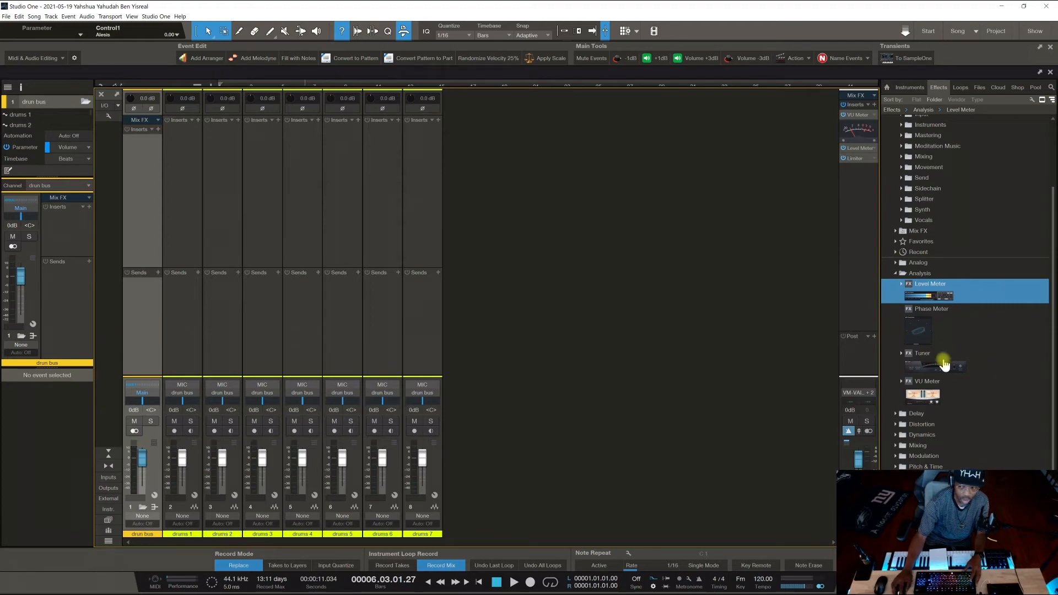
pyautogui.click(897, 273)
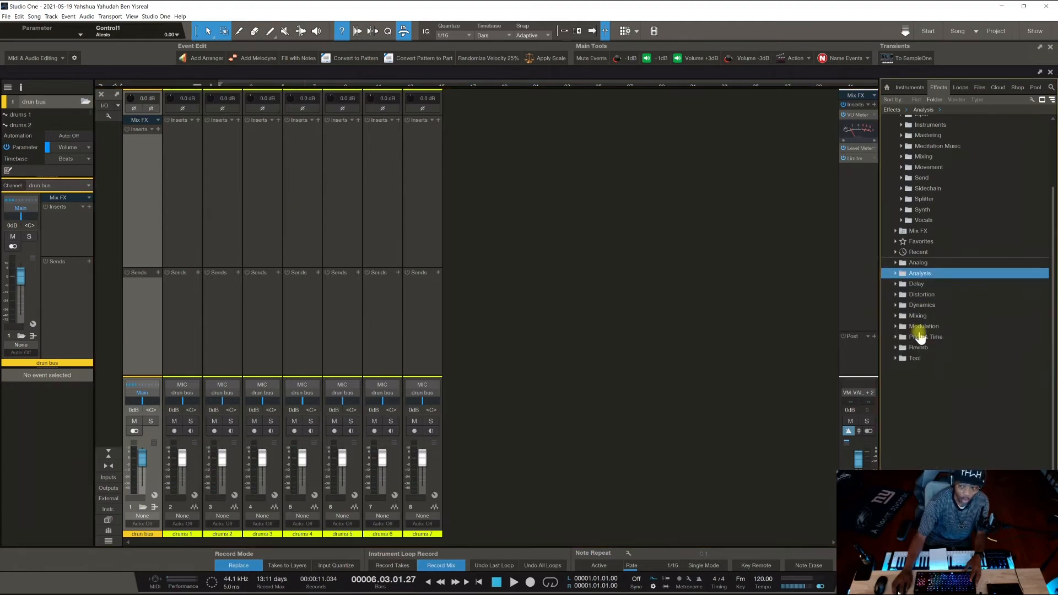
pyautogui.click(896, 327)
pyautogui.moveTo(926, 337); pyautogui.dragTo(154, 160)
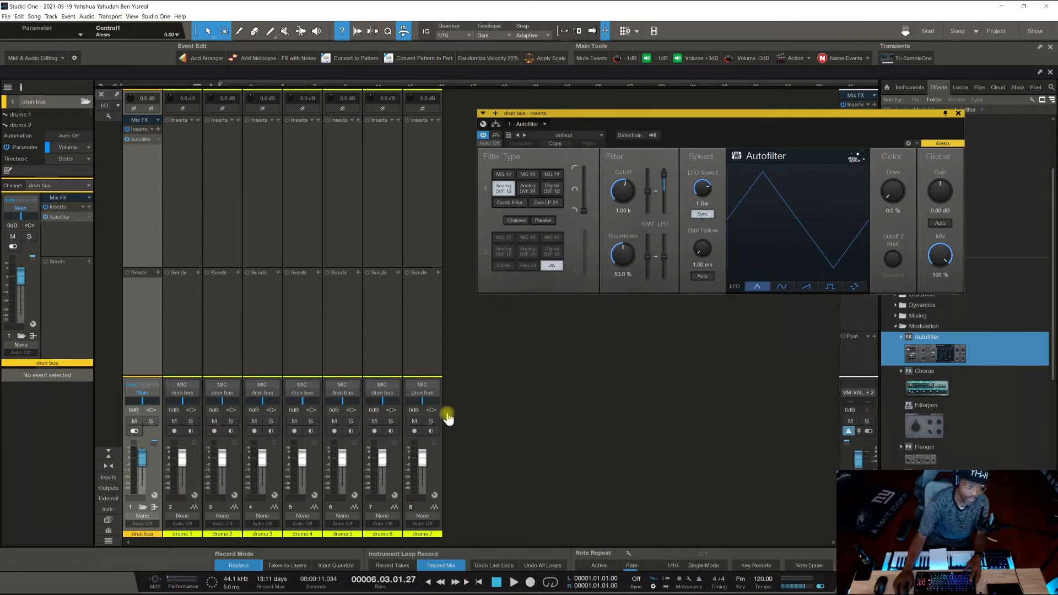
pyautogui.click(958, 113)
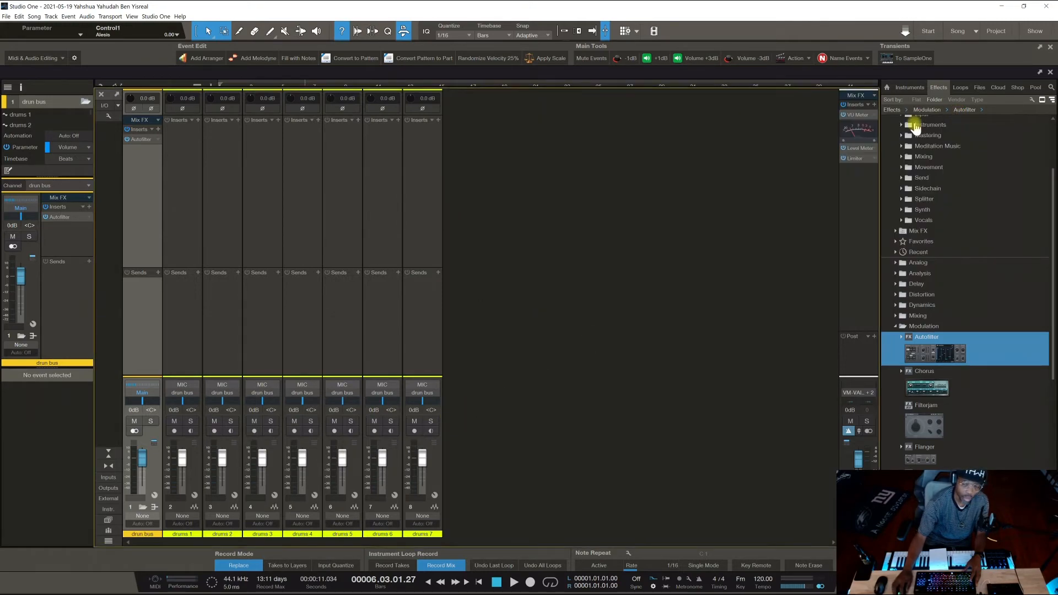
pyautogui.click(142, 507)
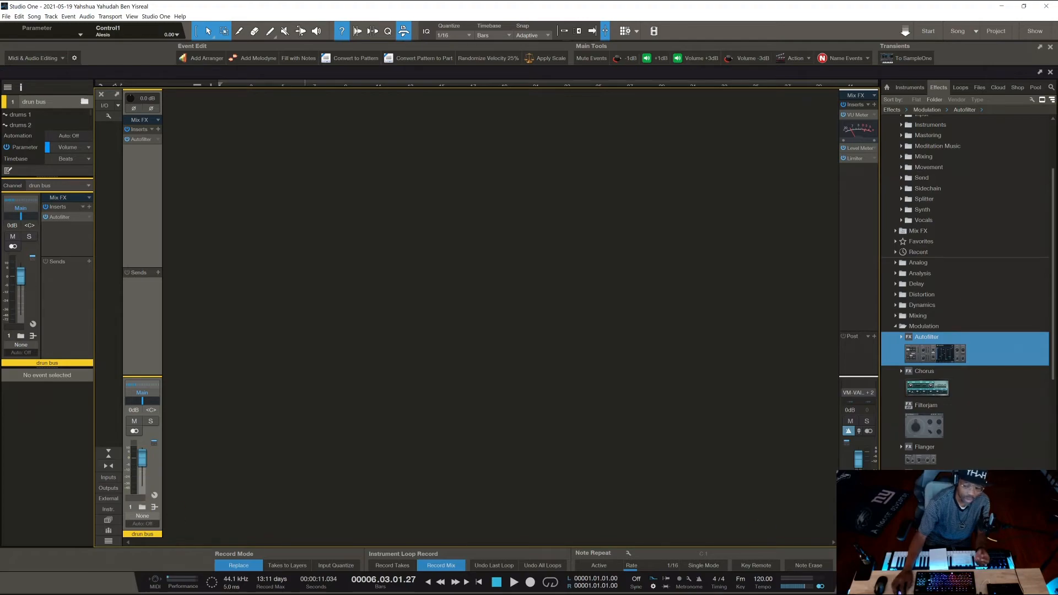
pyautogui.press('F3')
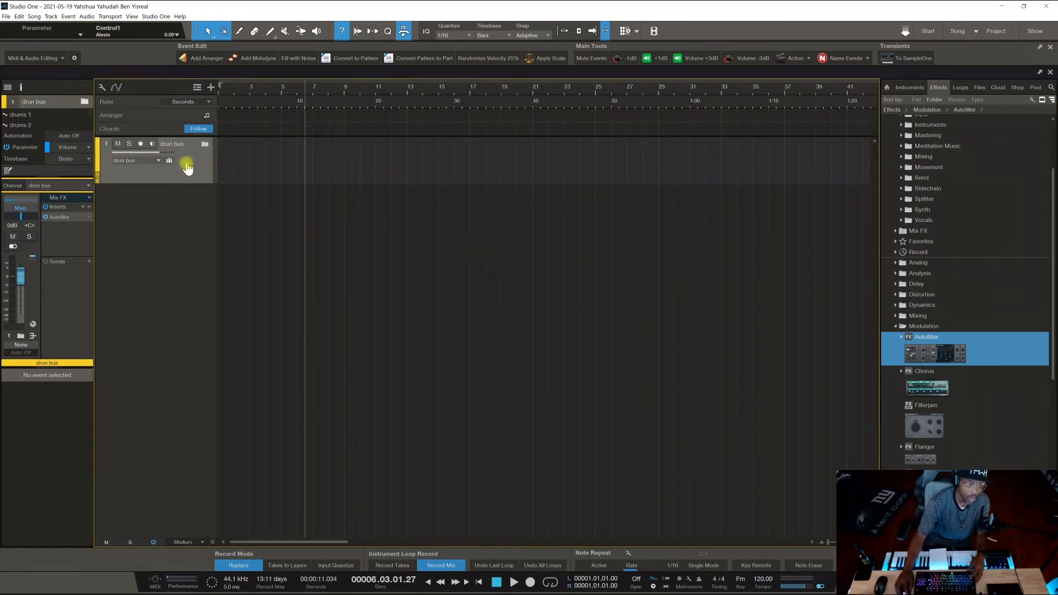
# Try to add seven mono audio tracks named vocals while the drun bus folder is selected.
pyautogui.doubleClick(146, 219)
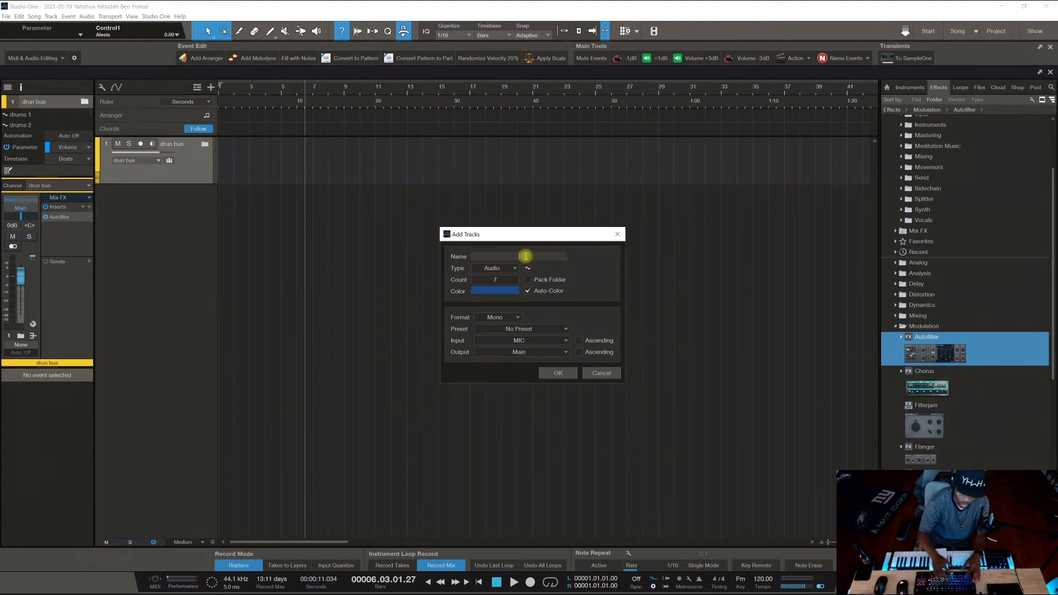
pyautogui.write('Vocals')
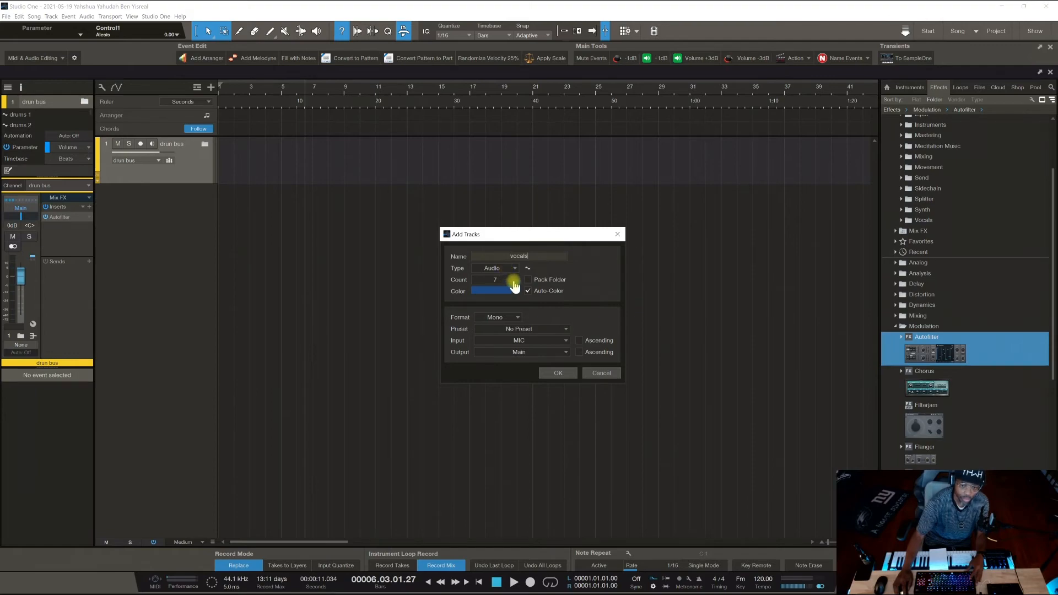
pyautogui.click(557, 373)
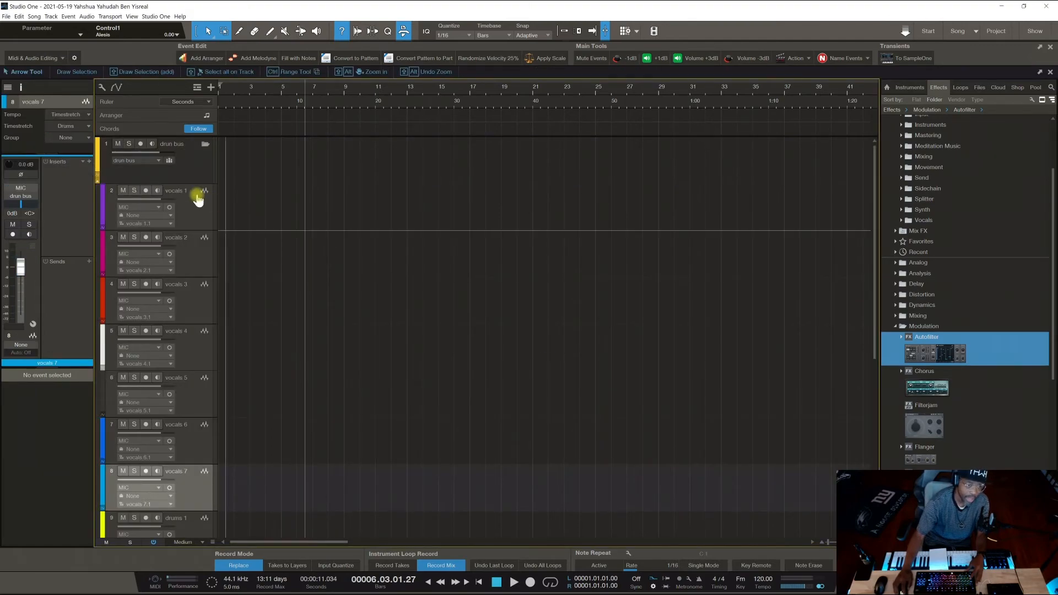
pyautogui.click(188, 203)
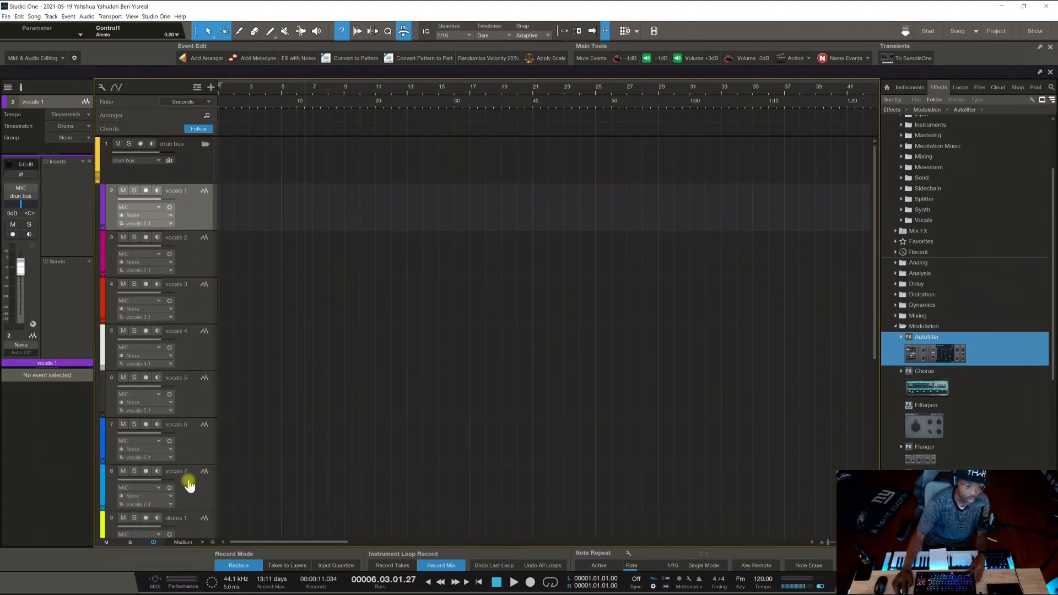
pyautogui.scroll(-5, 252, 424)
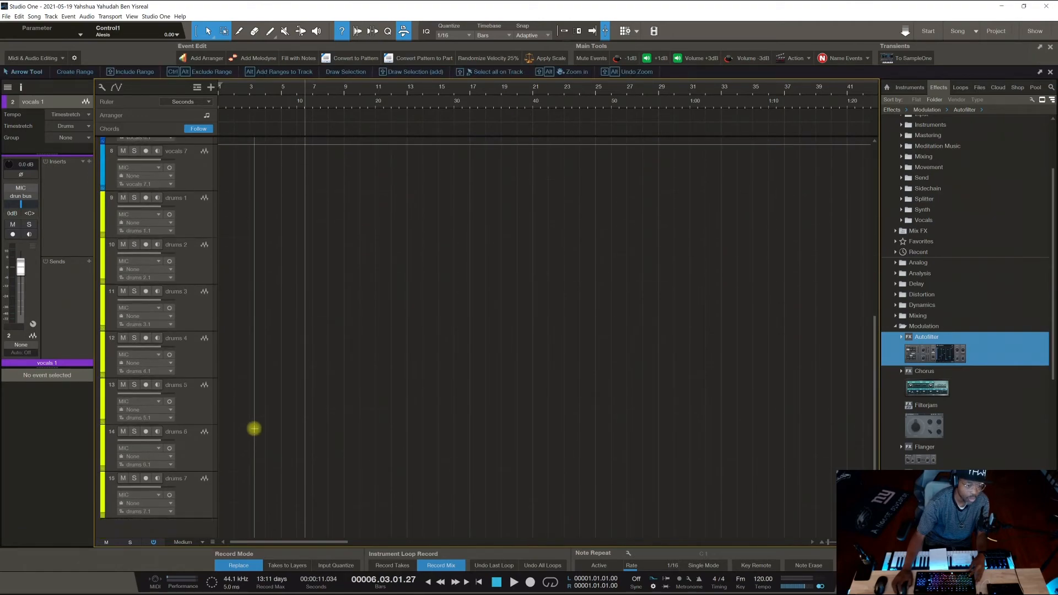
pyautogui.scroll(5, 252, 424)
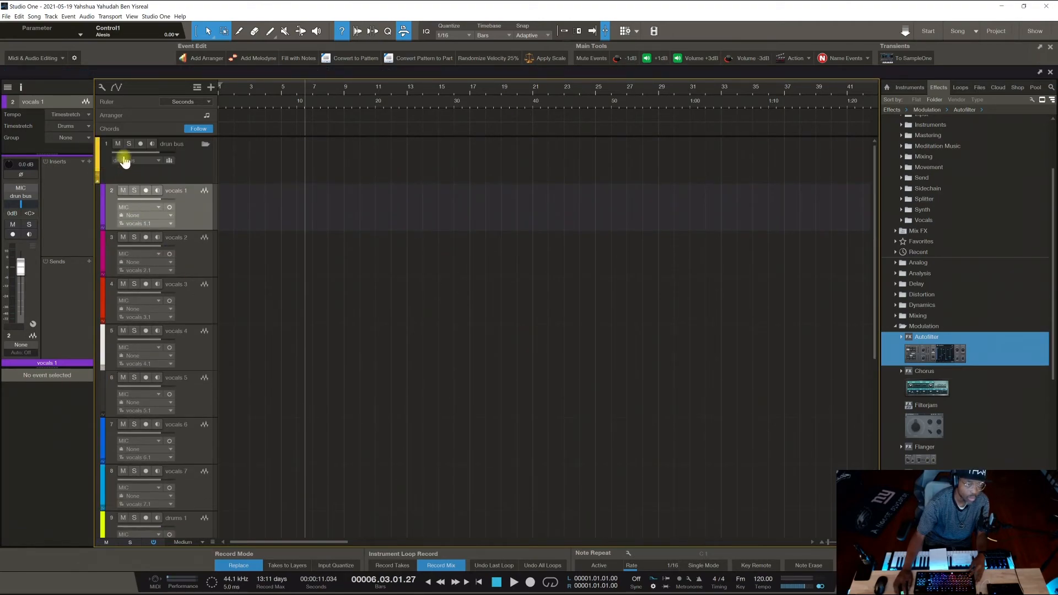
pyautogui.click(205, 145)
pyautogui.click(206, 145)
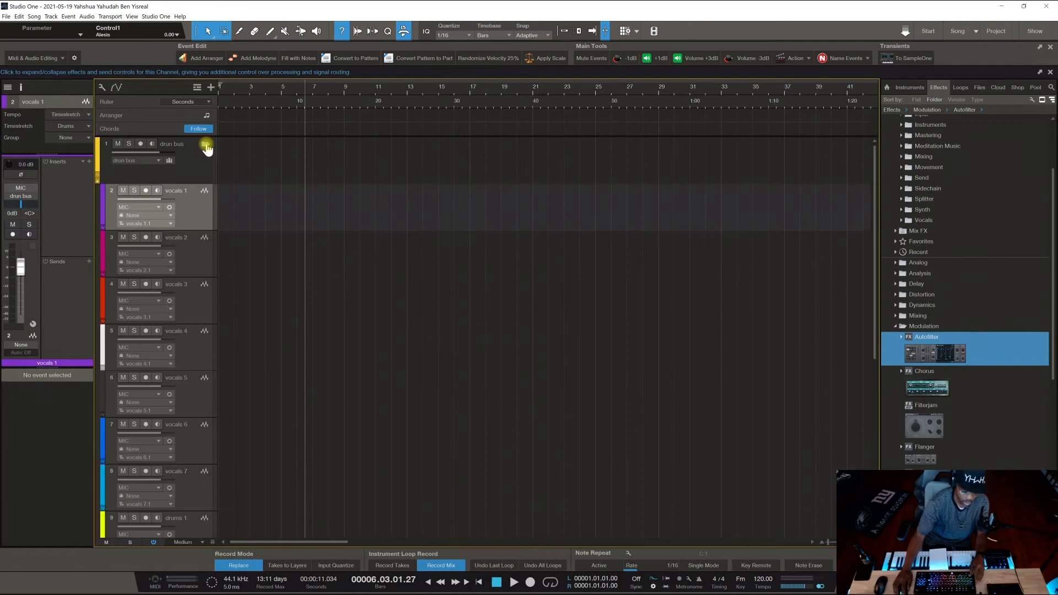
pyautogui.click(204, 146)
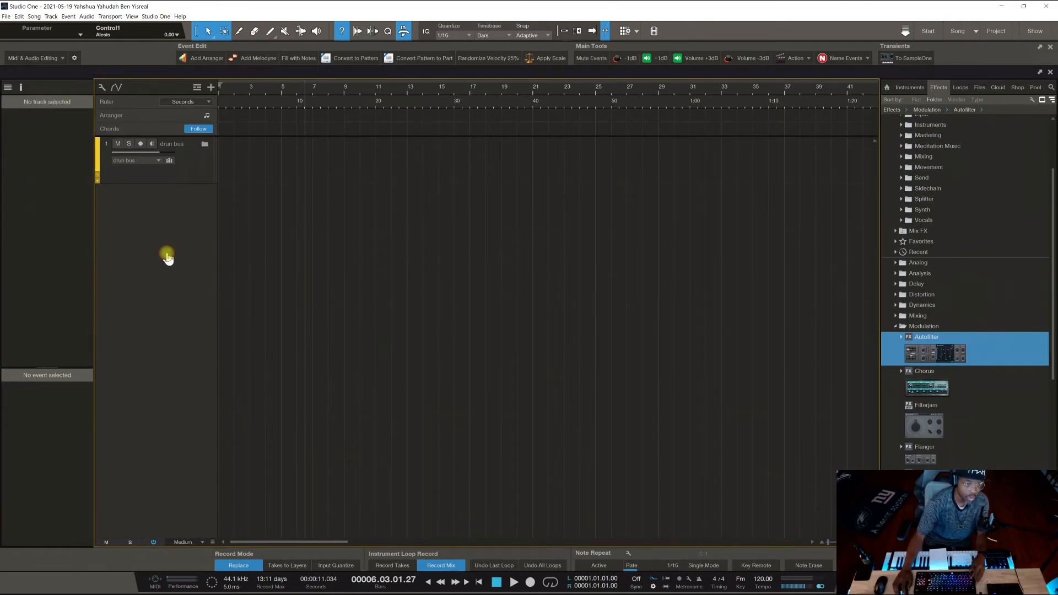
# Add seven mono audio tracks named vocals outside the drun bus folder, with auto-color, MIC as input and Main as output.
pyautogui.rightClick(138, 279)
pyautogui.click(137, 263)
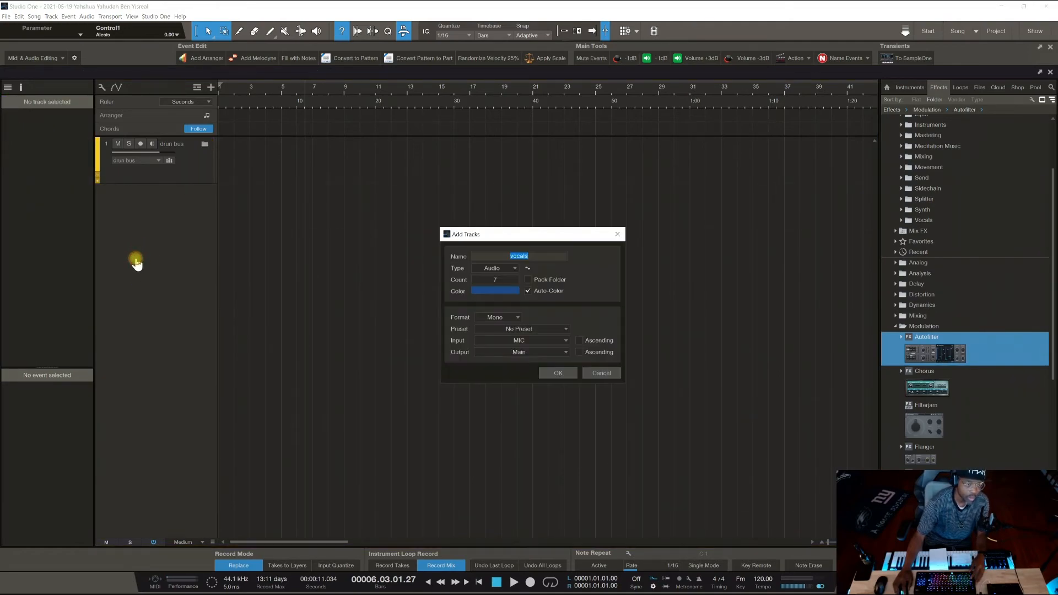
pyautogui.click(556, 371)
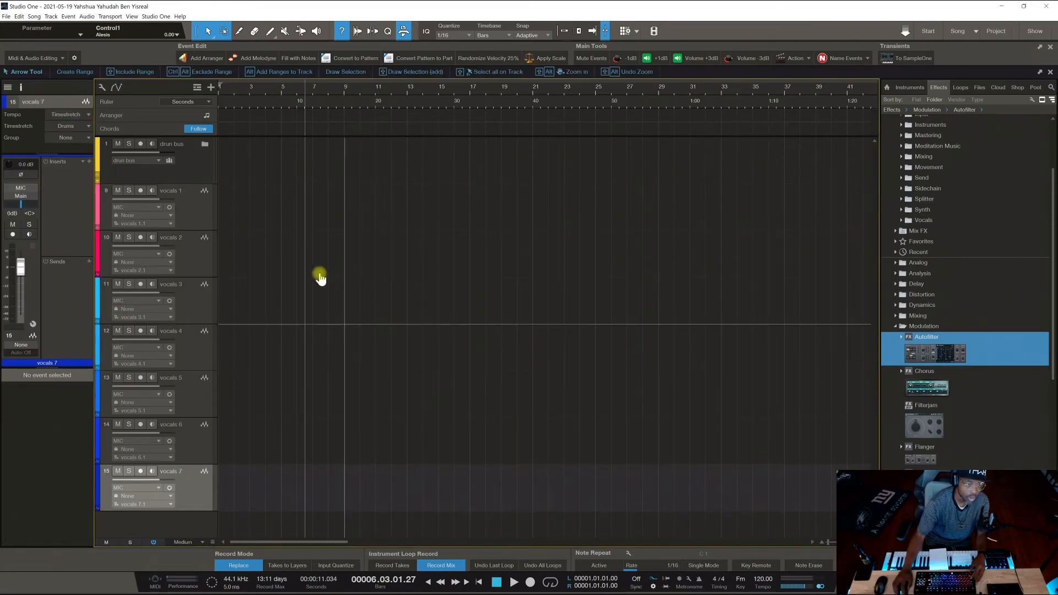
# Select all seven vocals tracks and pack them into a folder.
pyautogui.click(204, 220)
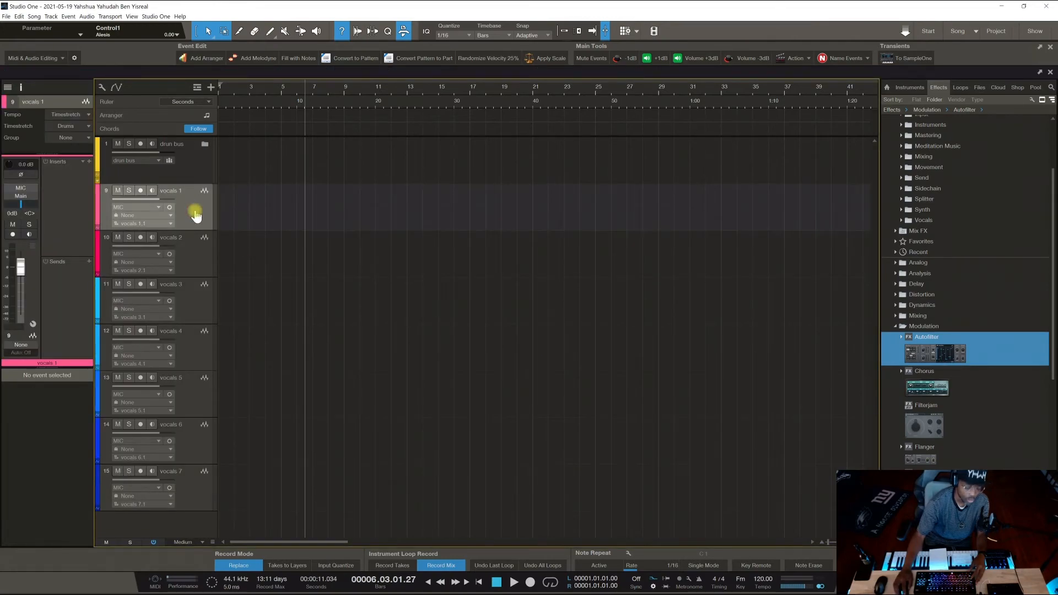
pyautogui.click(199, 488)
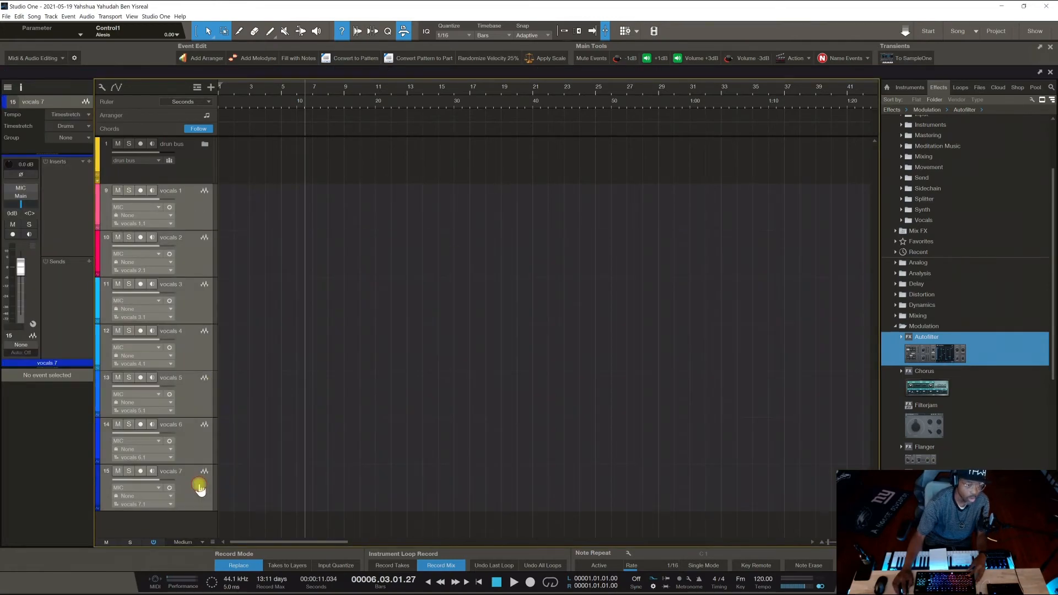
pyautogui.rightClick(201, 207)
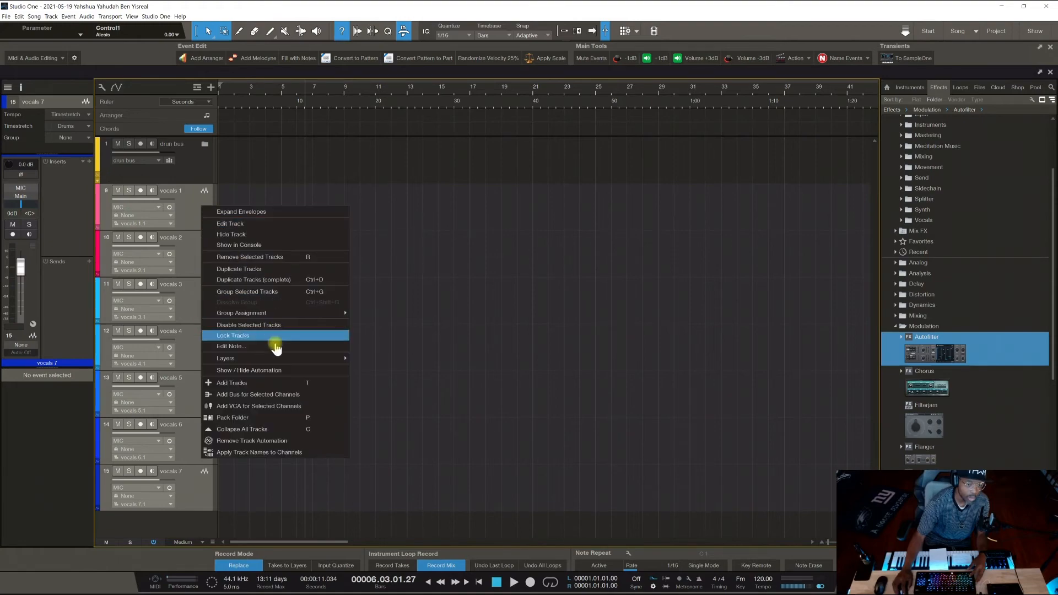
pyautogui.click(245, 402)
# Rename the folder holding the vocals tracks as vocal bus.
pyautogui.click(176, 205)
pyautogui.doubleClick(176, 191)
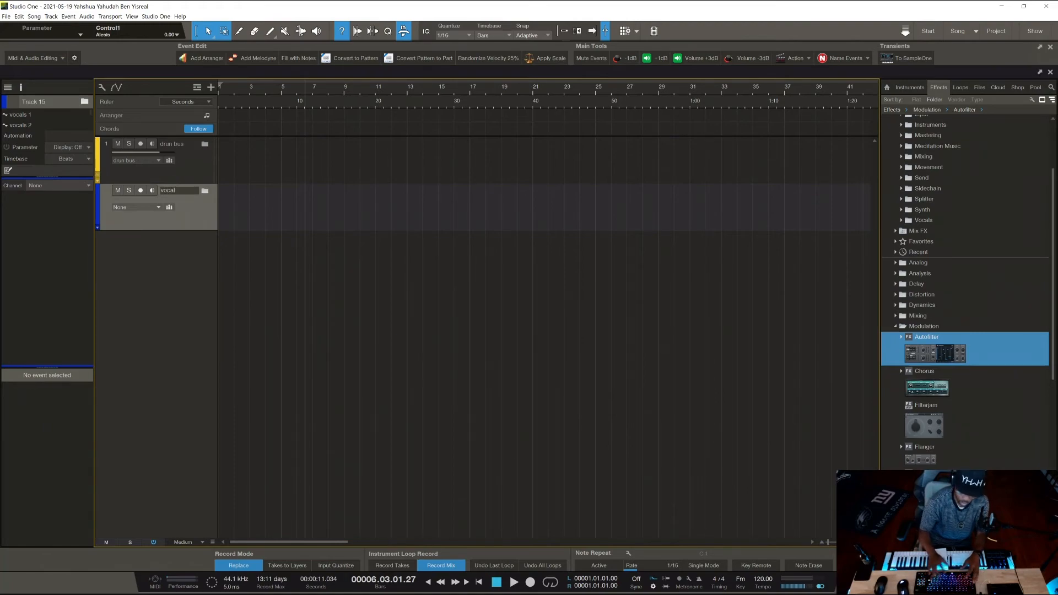
pyautogui.write('vocal bus')
pyautogui.click(172, 196)
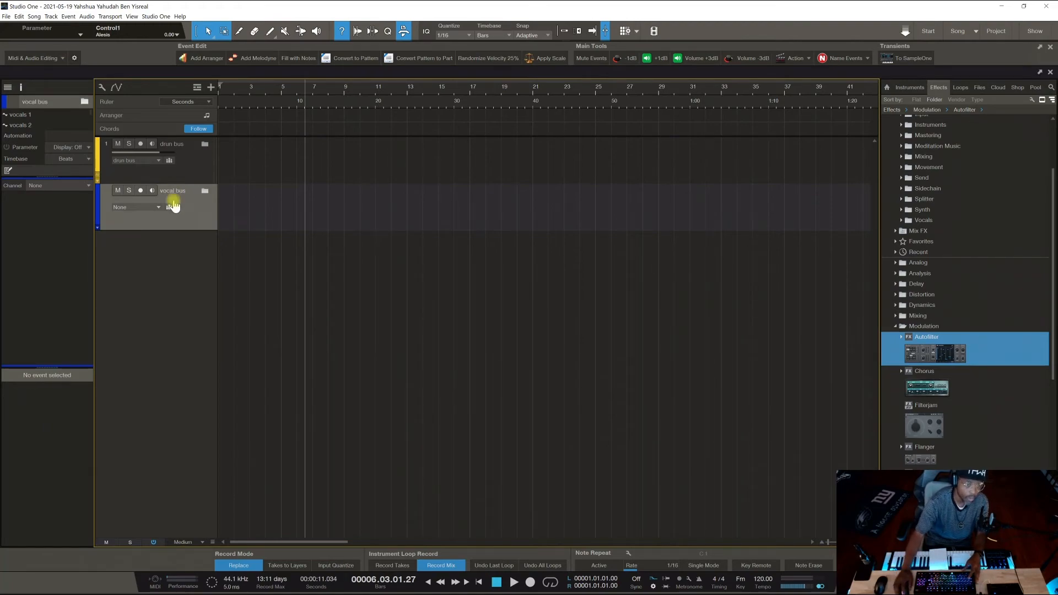
# Give the vocal bus folder its own bus channel and recolour its seven vocals tracks to match the folder.
pyautogui.click(157, 210)
pyautogui.click(160, 244)
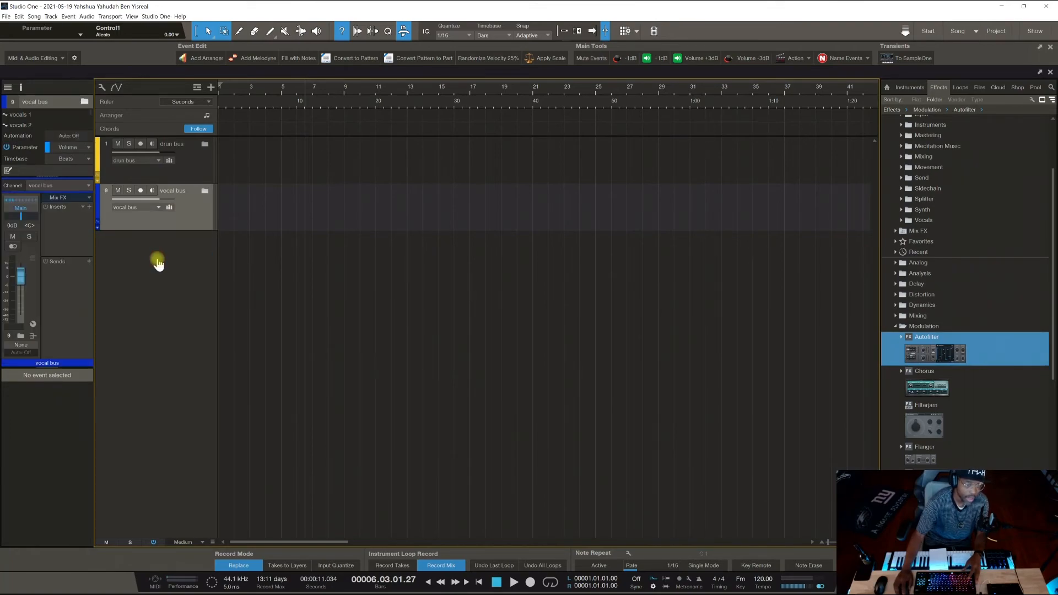
pyautogui.click(97, 227)
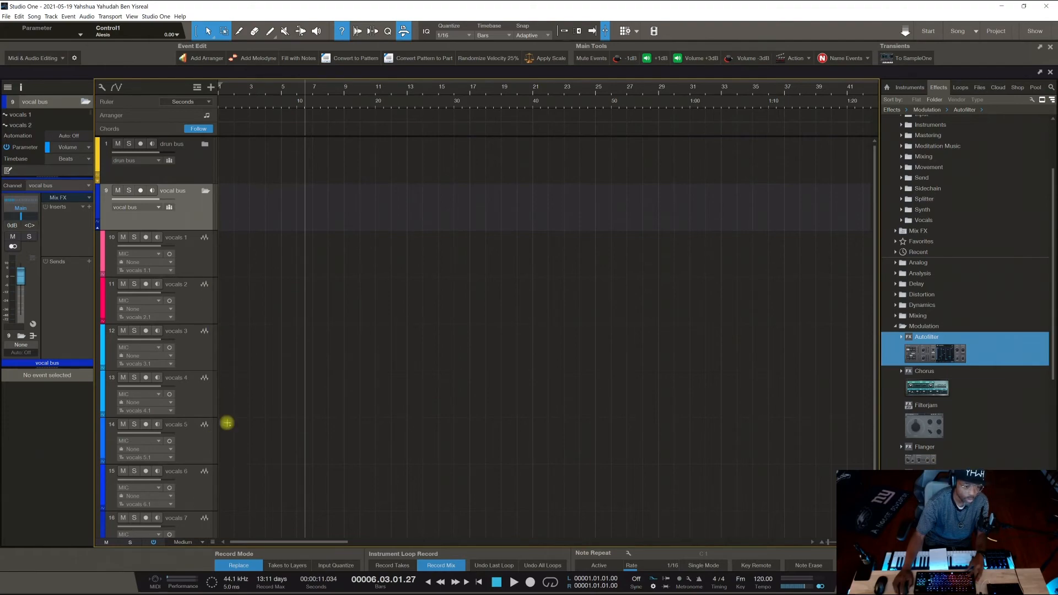
pyautogui.scroll(-2, 226, 424)
pyautogui.keyDown('shift'); pyautogui.click(200, 488); pyautogui.keyUp('shift')
pyautogui.scroll(2, 276, 321)
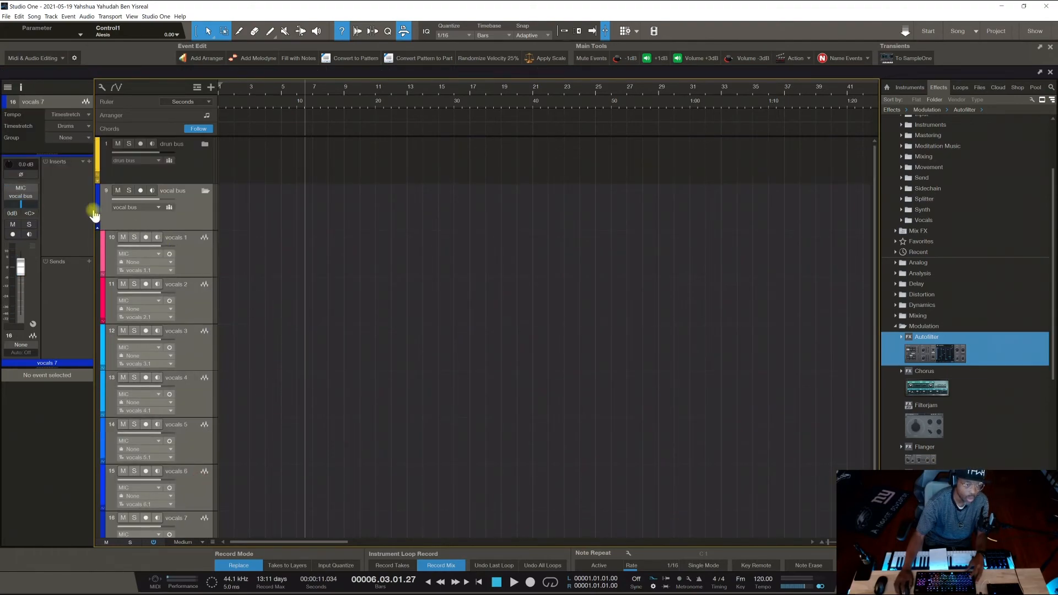
pyautogui.scroll(1, 97, 210)
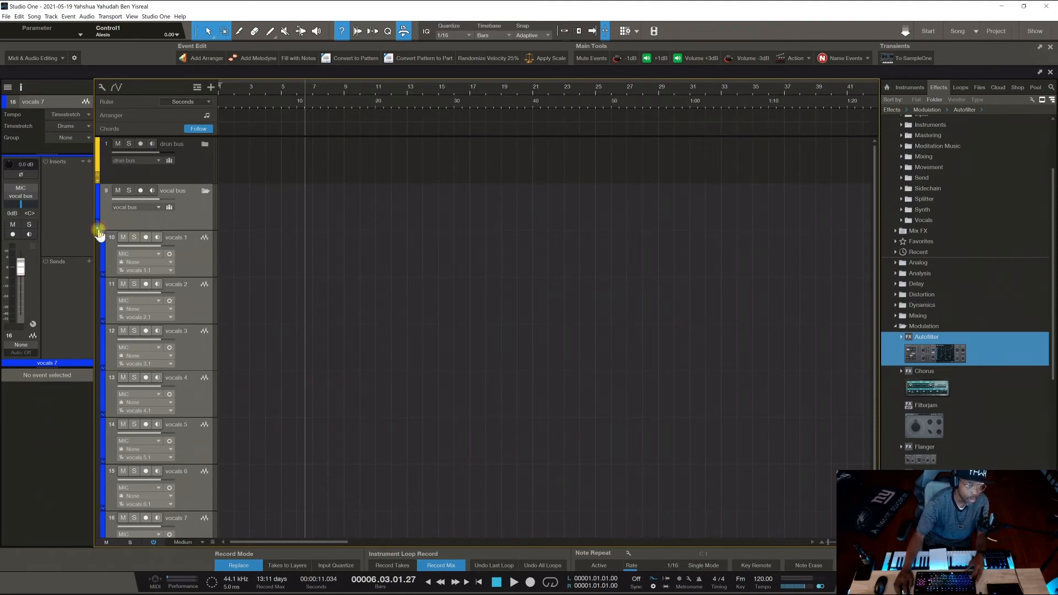
pyautogui.click(97, 229)
# Show the console, then expand and collapse the vocal bus folder to review its vocals channels.
pyautogui.click(1009, 582)
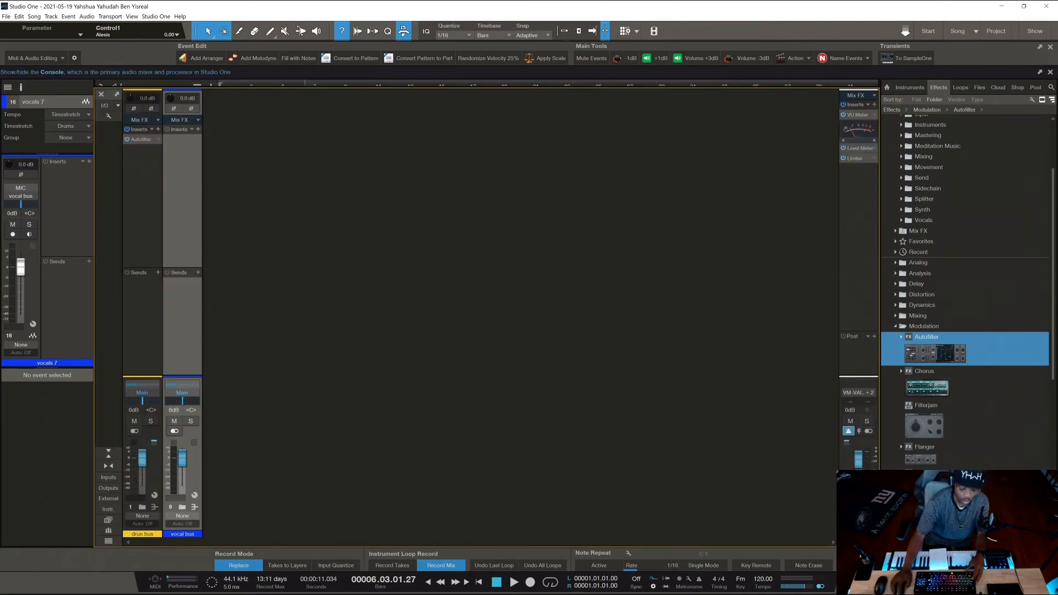
pyautogui.click(181, 508)
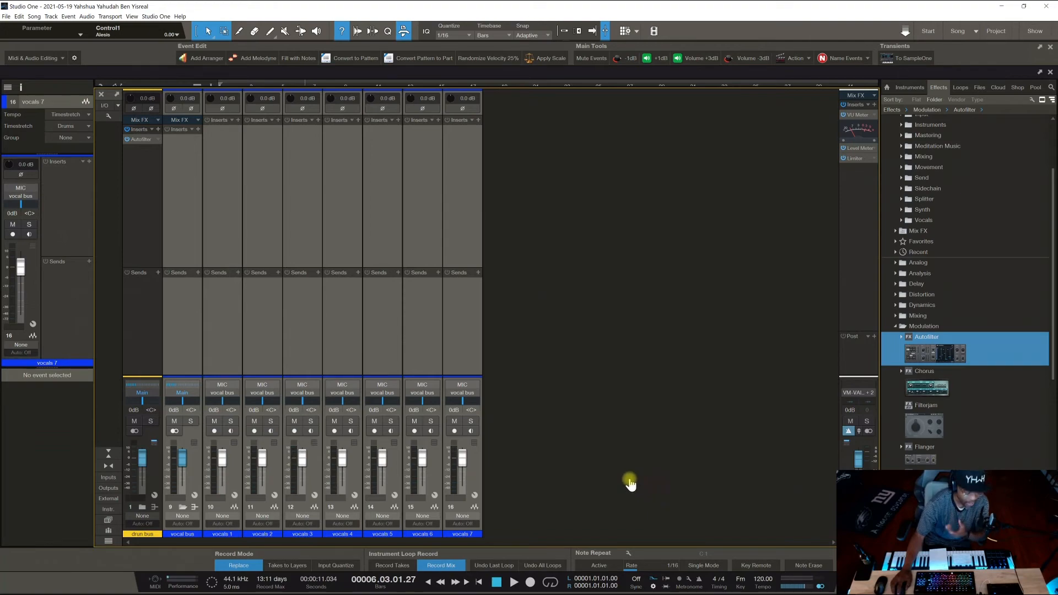
pyautogui.click(182, 507)
pyautogui.rightClick(184, 326)
pyautogui.click(312, 282)
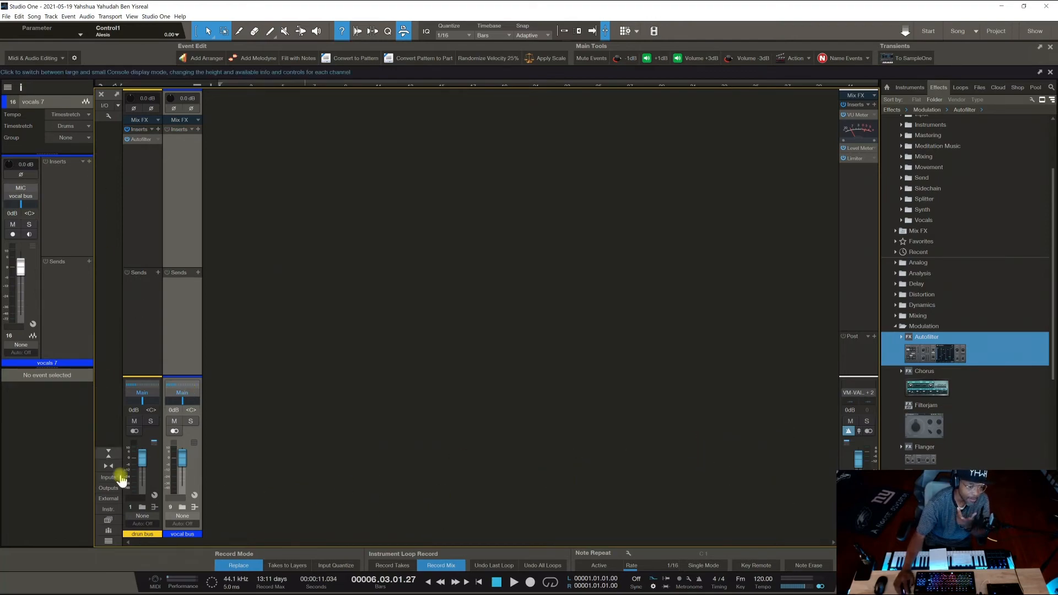
# Show the console's channel list and hide the vocal bus channel.
pyautogui.click(109, 521)
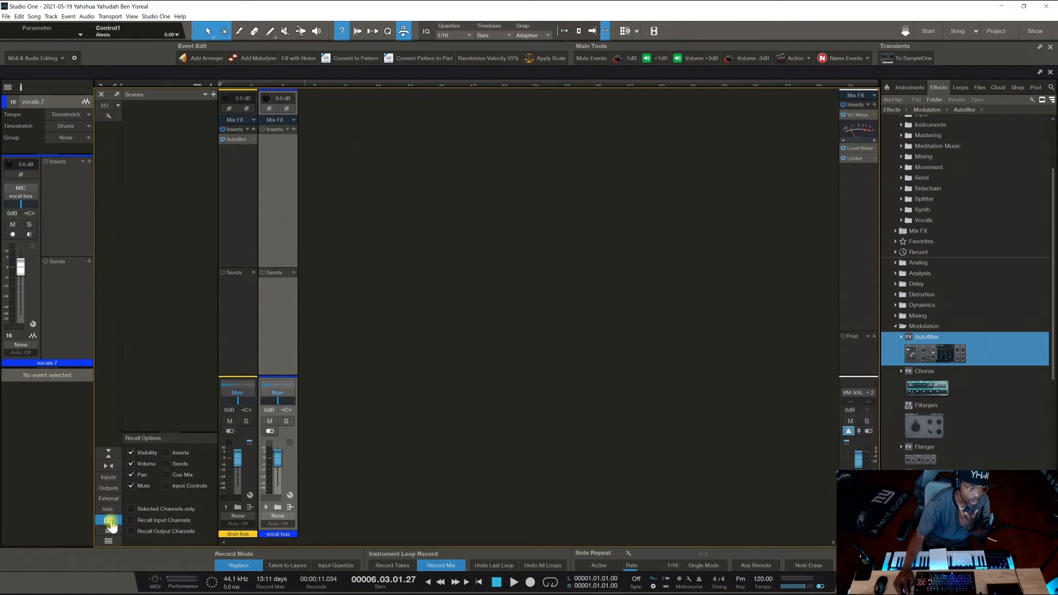
pyautogui.click(109, 523)
pyautogui.click(110, 541)
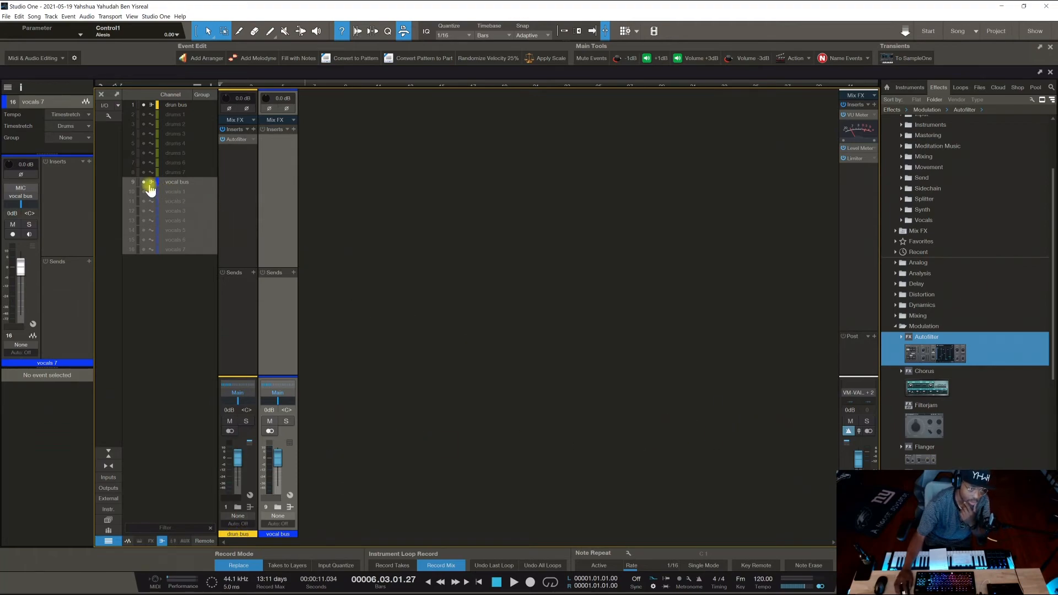
pyautogui.click(142, 183)
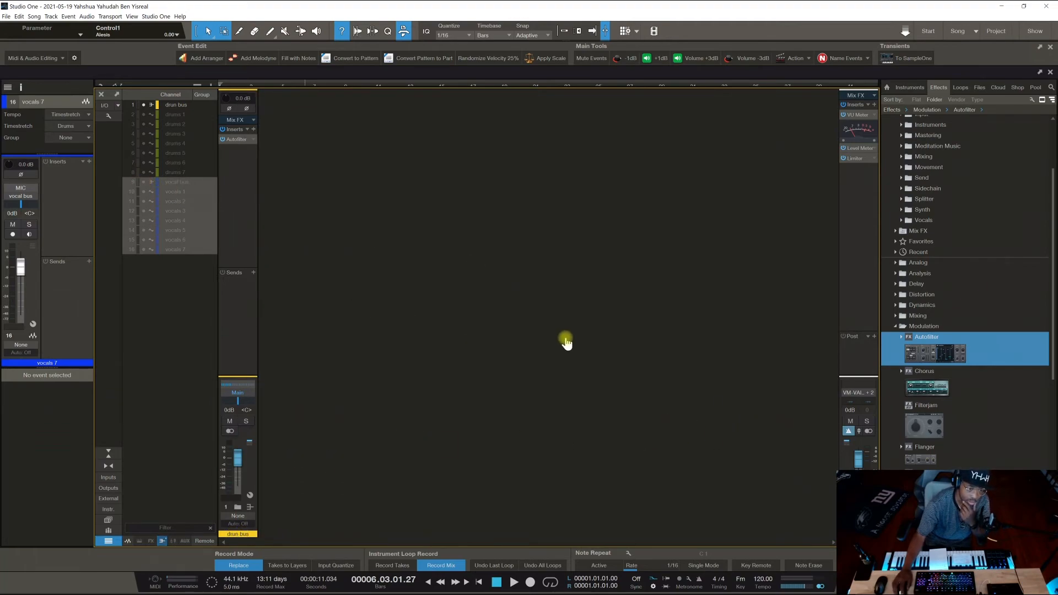
# Expand the drun bus folder in the console and hide the drums 1, 3, 5, 6 and 7 channels.
pyautogui.click(238, 508)
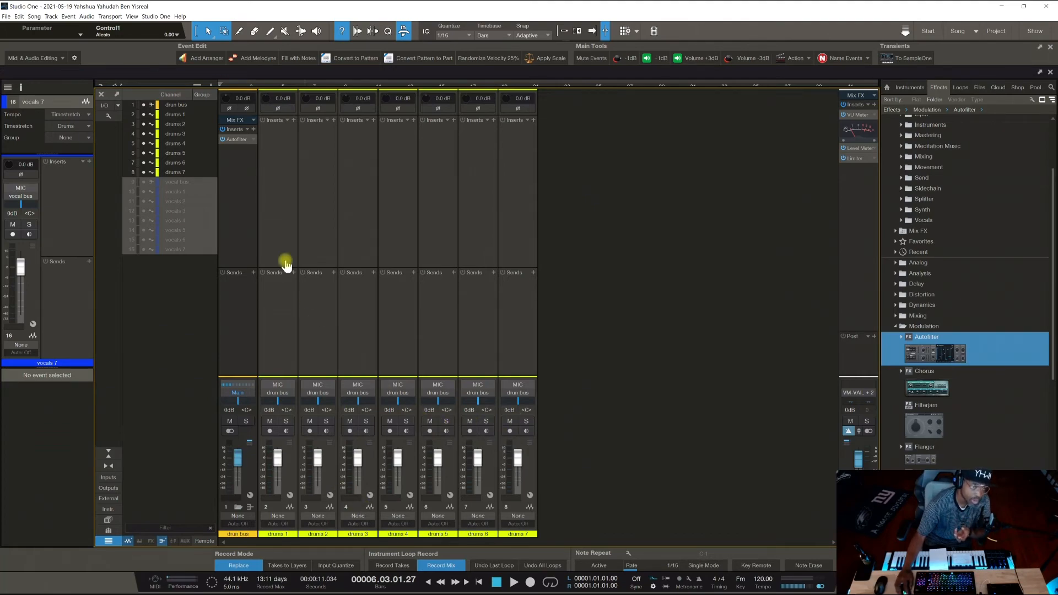
pyautogui.click(143, 115)
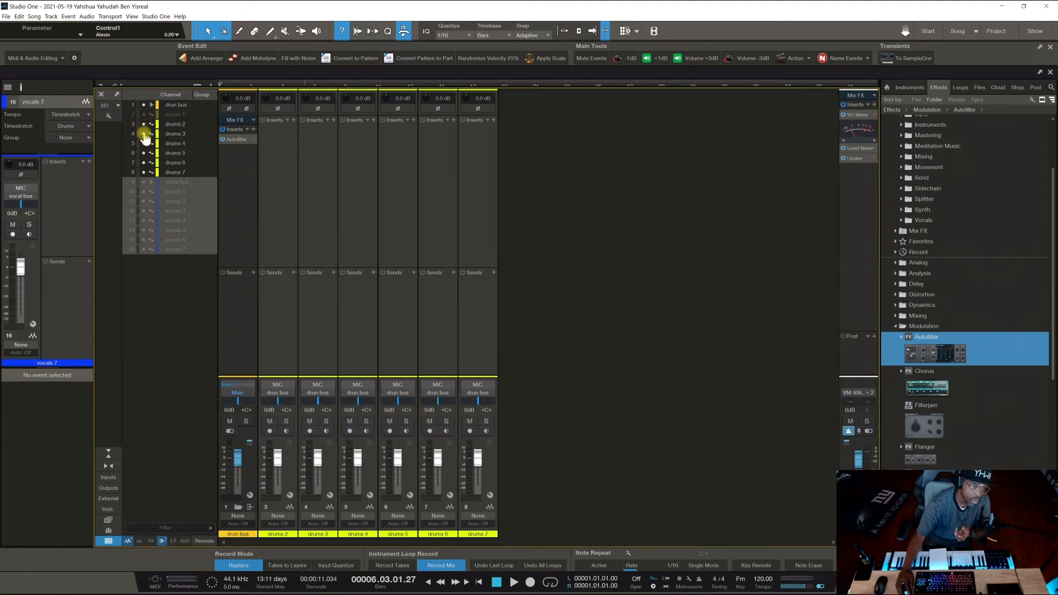
pyautogui.click(144, 133)
pyautogui.click(144, 153)
pyautogui.click(144, 163)
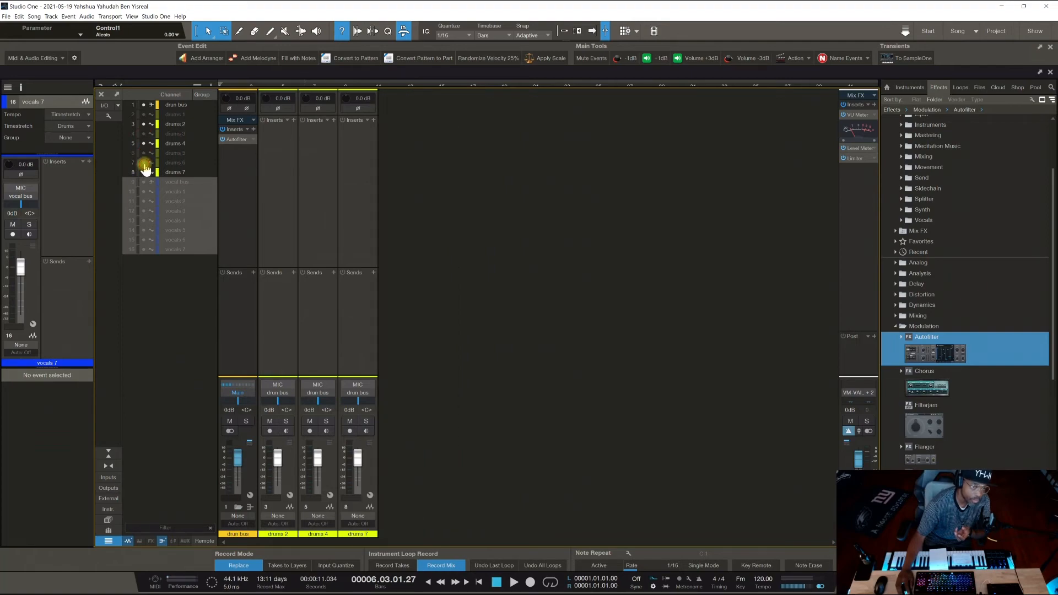
pyautogui.click(144, 172)
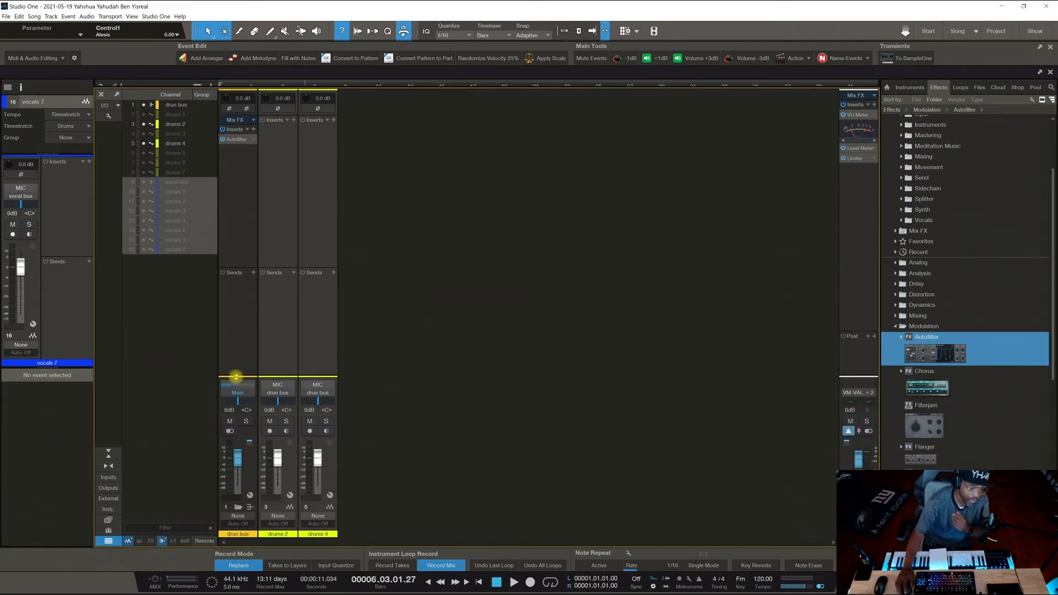
# Lower drums 2 to about -26 dB and drums 4 to about -8 dB, and store the mix as a scene named 1.
pyautogui.click(108, 522)
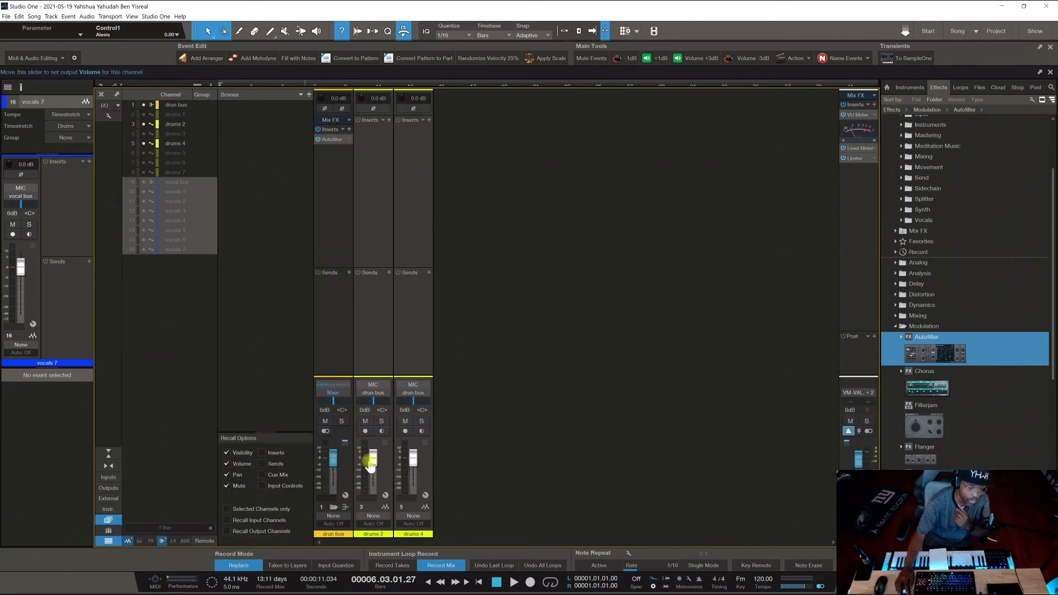
pyautogui.moveTo(373, 458); pyautogui.dragTo(413, 465)
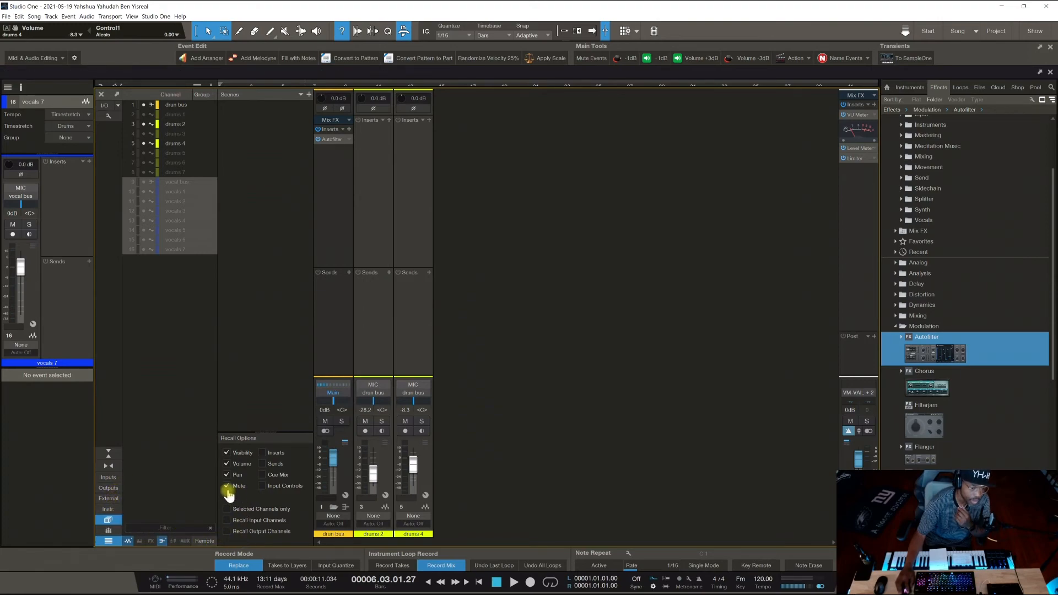
pyautogui.click(113, 509)
pyautogui.click(113, 509)
pyautogui.click(113, 509)
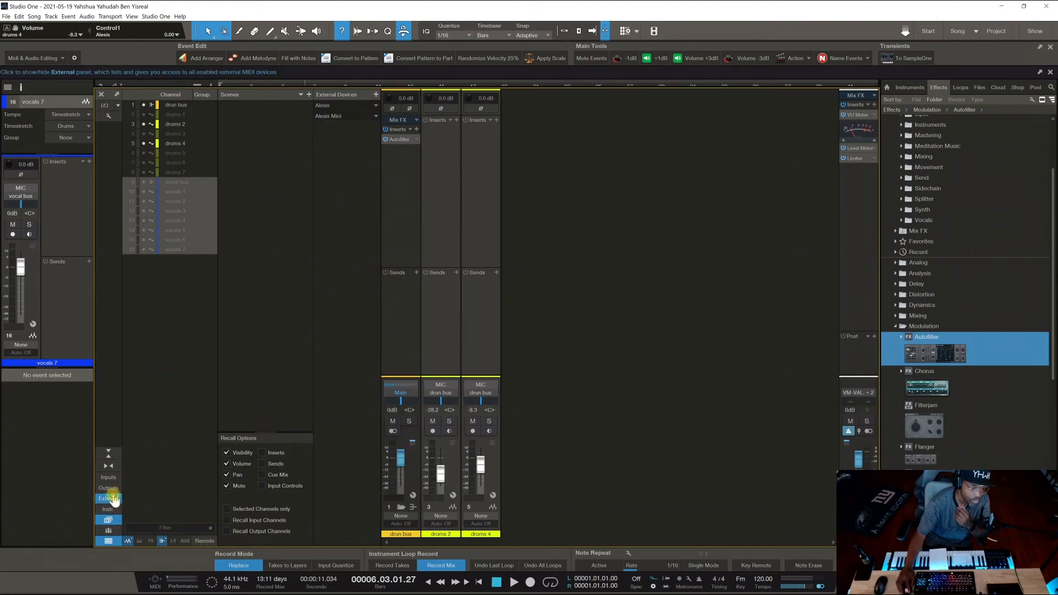
pyautogui.click(113, 509)
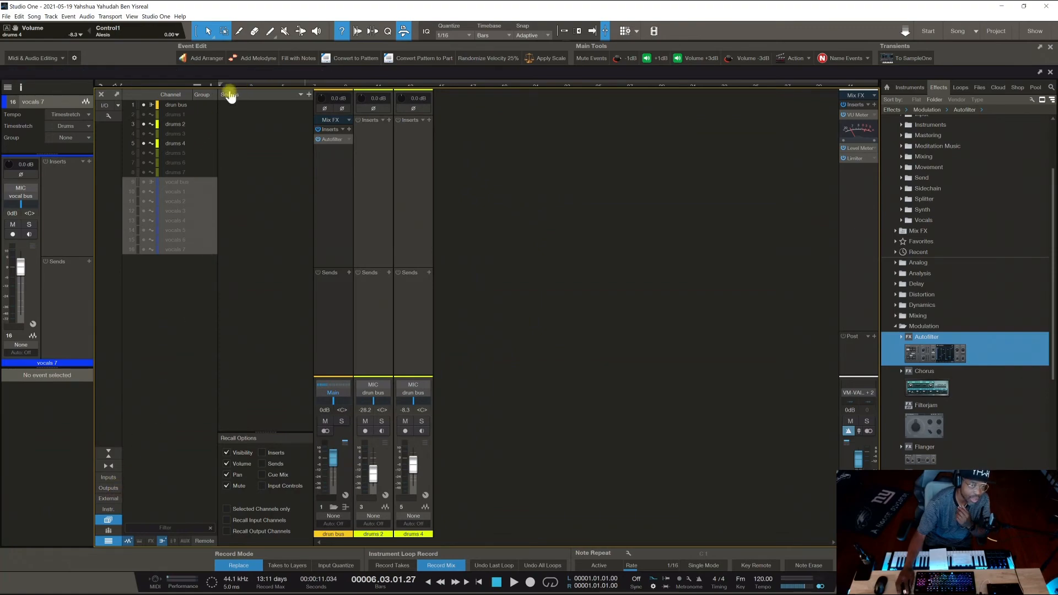
pyautogui.click(309, 94)
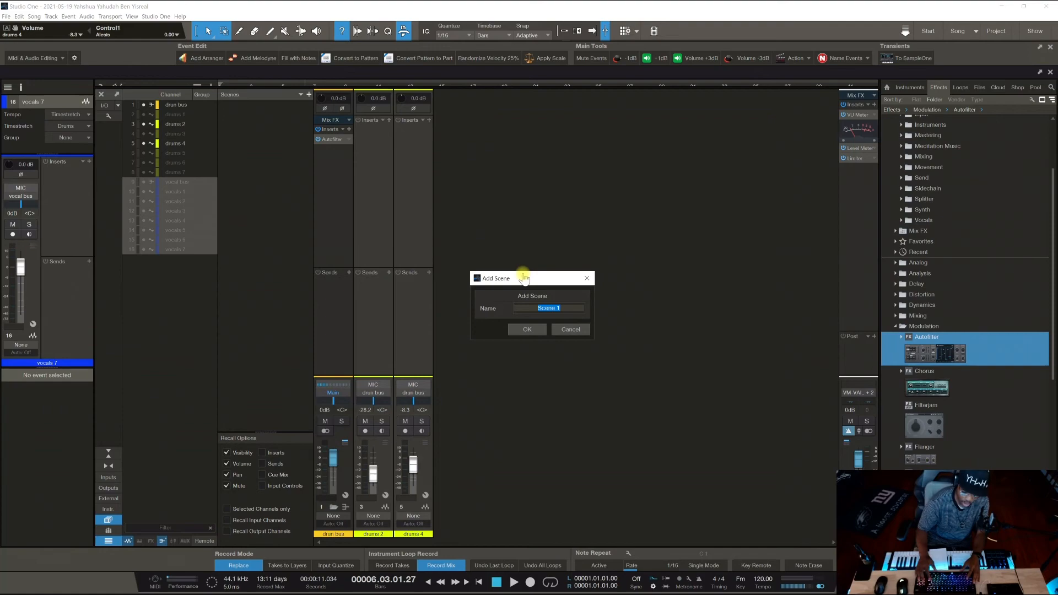
pyautogui.press('Return')
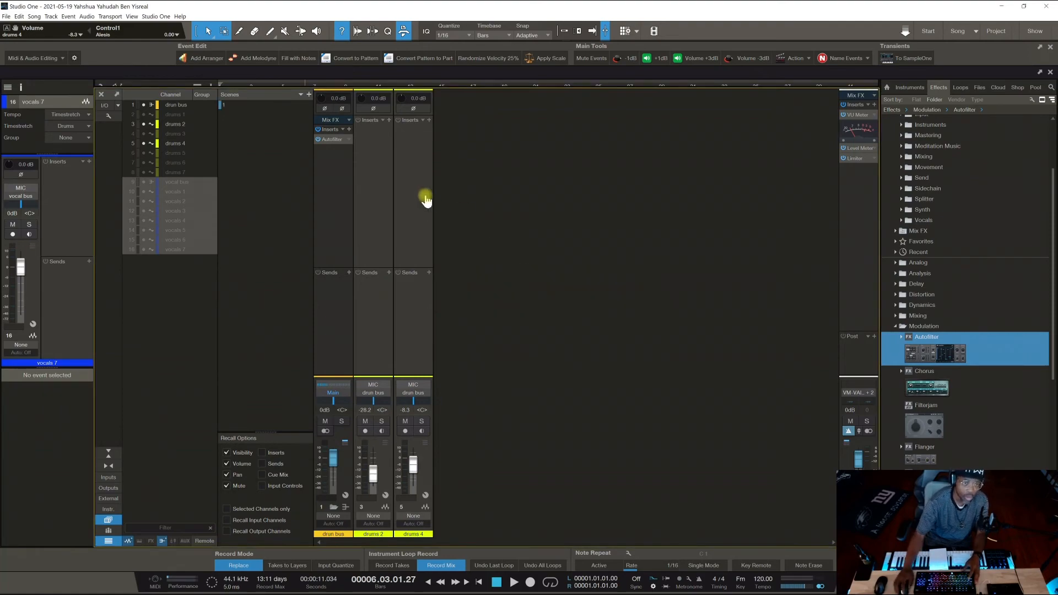
# Set drums 4 to about -2 dB, drums 2 to -4.8 dB and the drun bus to -7.7 dB, and store a scene named 2.
pyautogui.moveTo(412, 466); pyautogui.dragTo(338, 470)
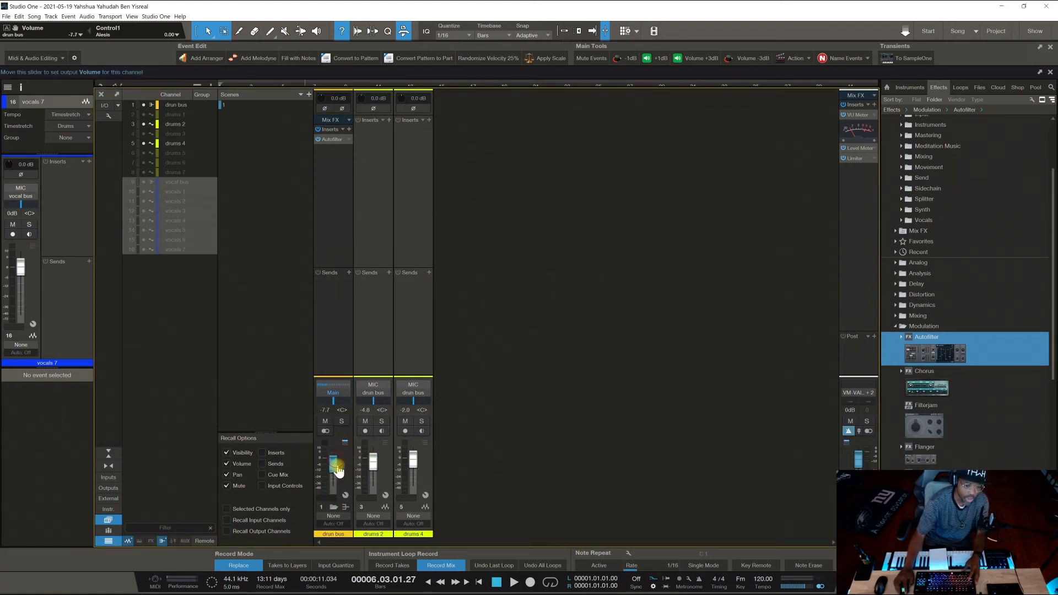
pyautogui.click(309, 94)
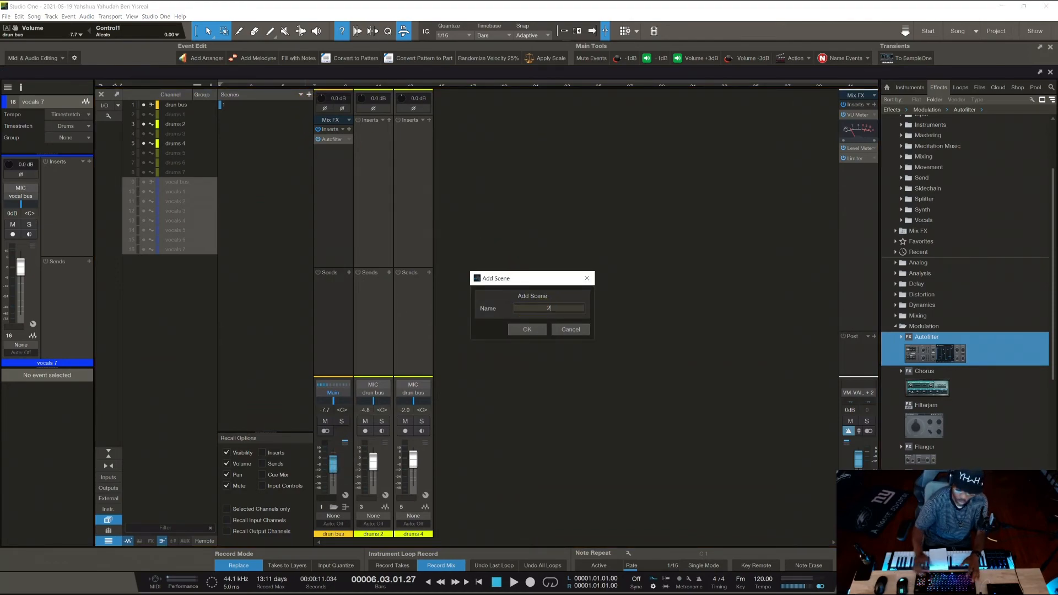
pyautogui.press('Return')
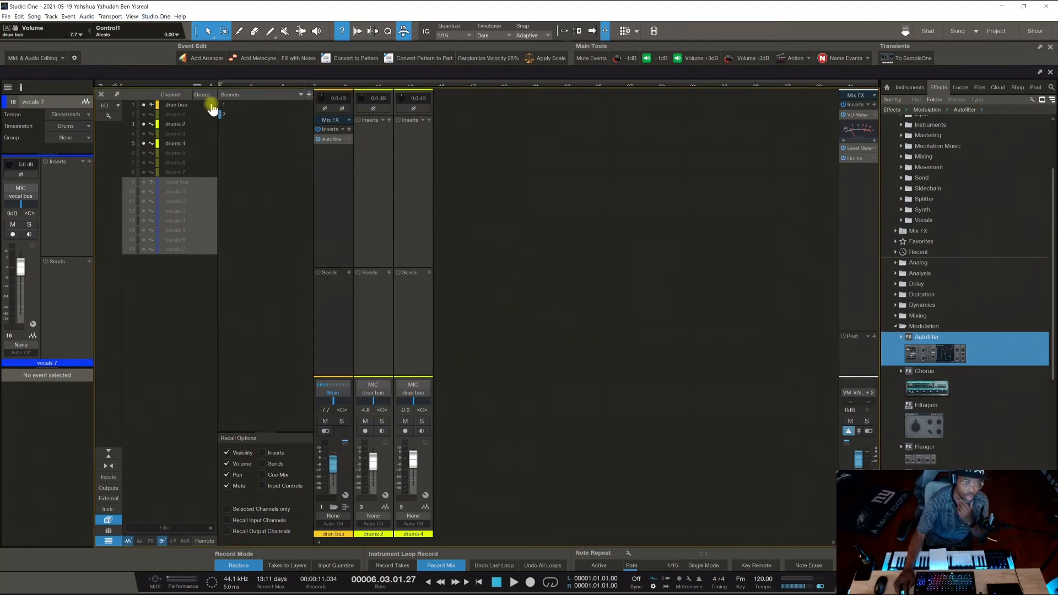
# Recall scene 1 and scene 2 in turn to compare the mixes, and hide the scenes and channel lists.
pyautogui.click(231, 105)
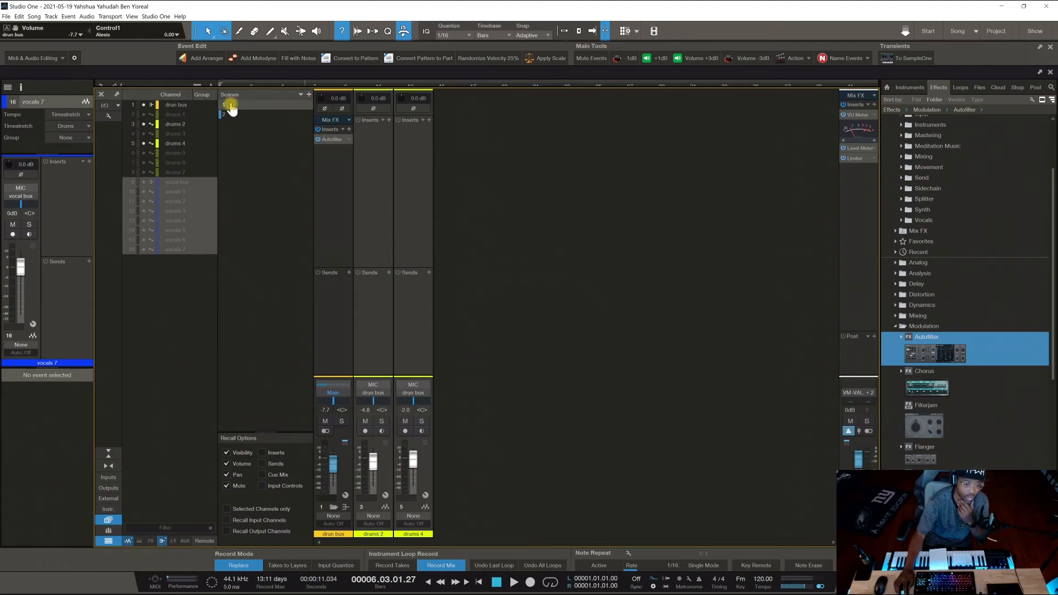
pyautogui.click(230, 105)
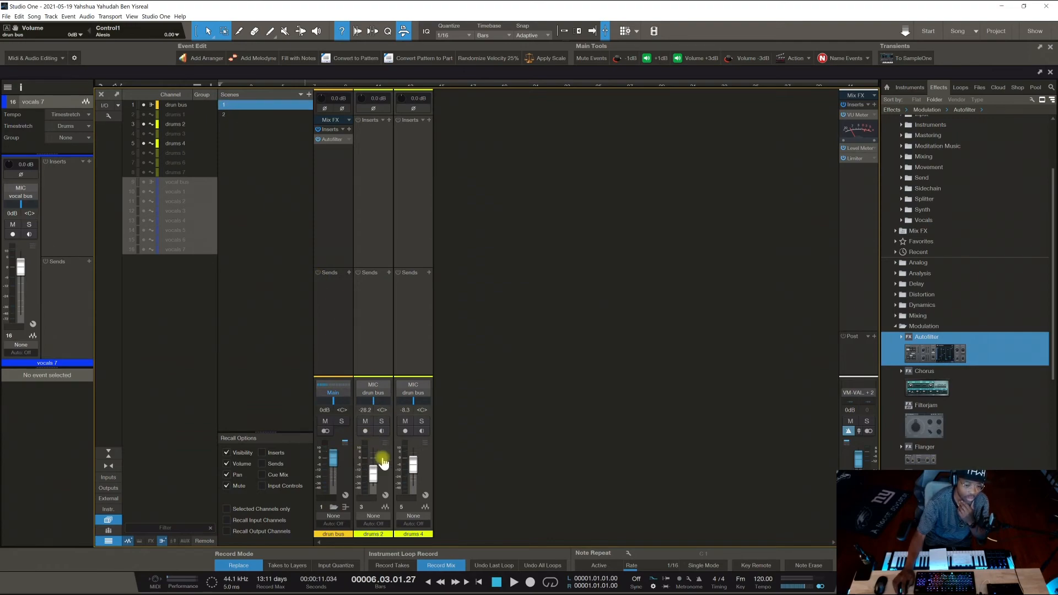
pyautogui.click(231, 116)
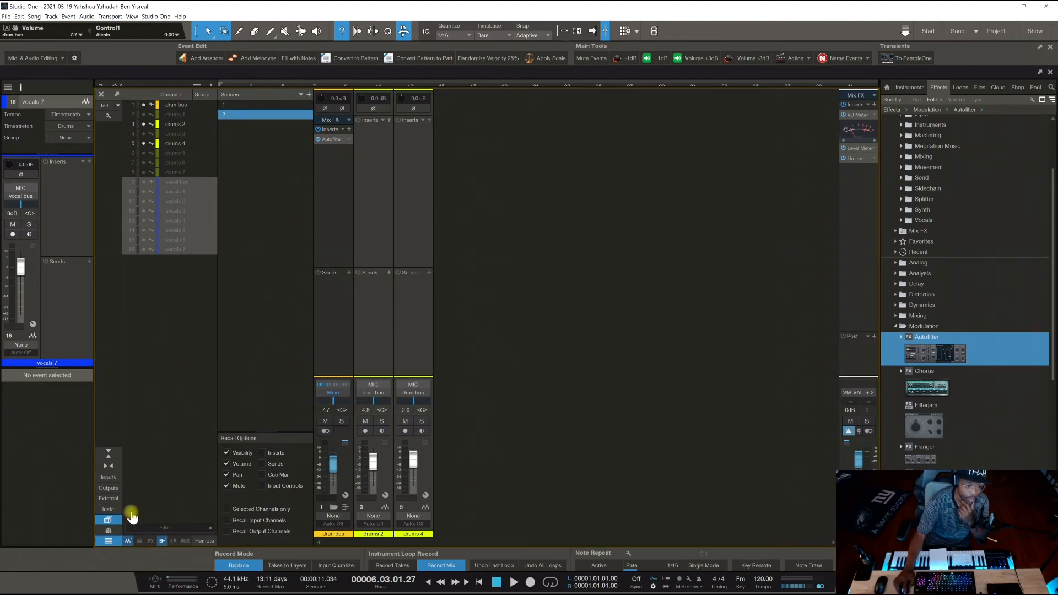
pyautogui.click(109, 520)
pyautogui.click(110, 542)
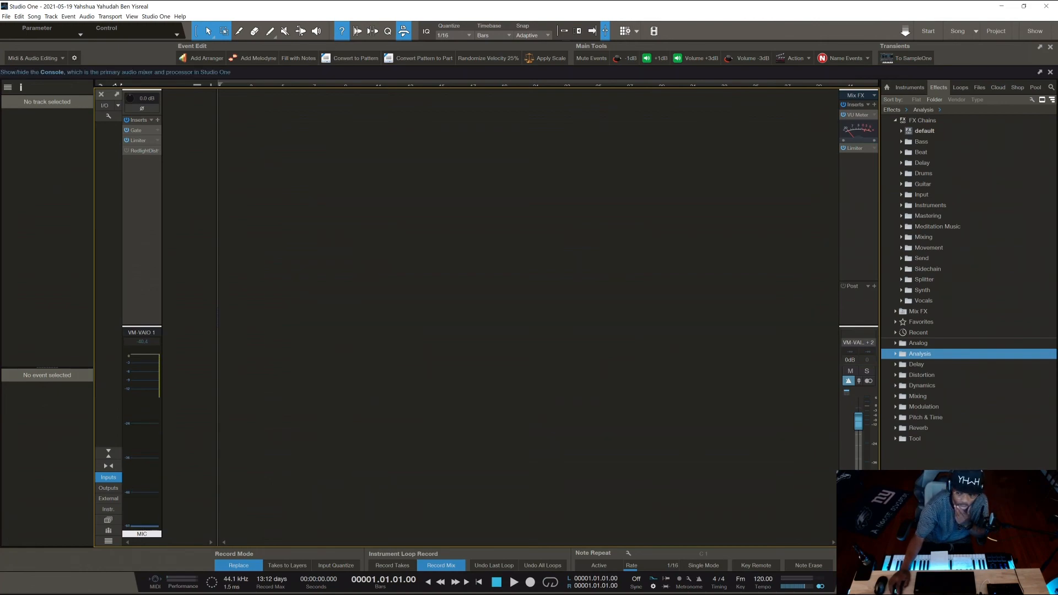
# Add seven mono audio tracks named drums with auto-color, MIC as input and Main as output.
pyautogui.click(1017, 582)
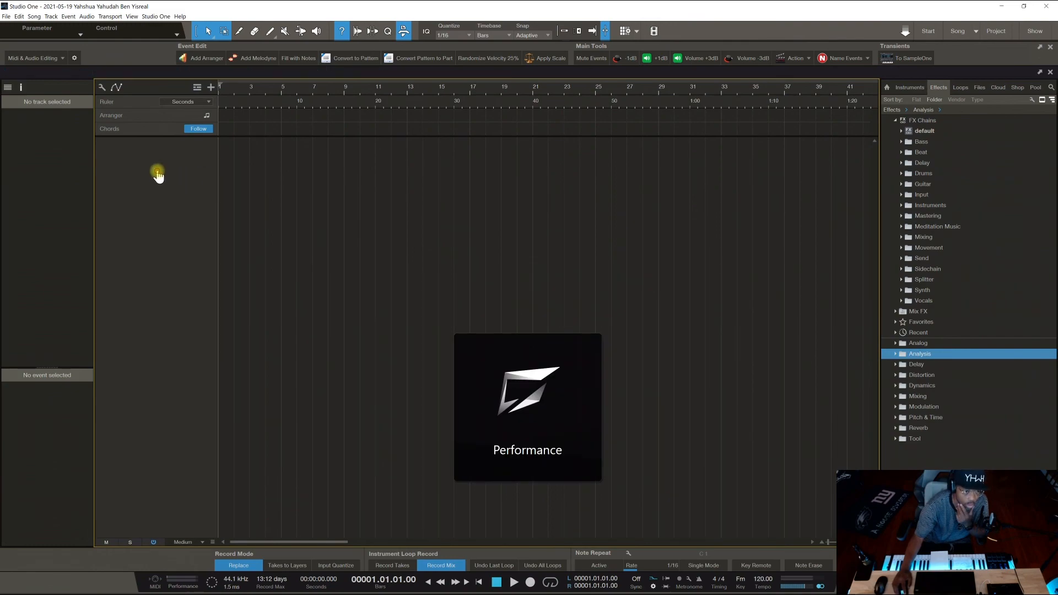
pyautogui.doubleClick(208, 189)
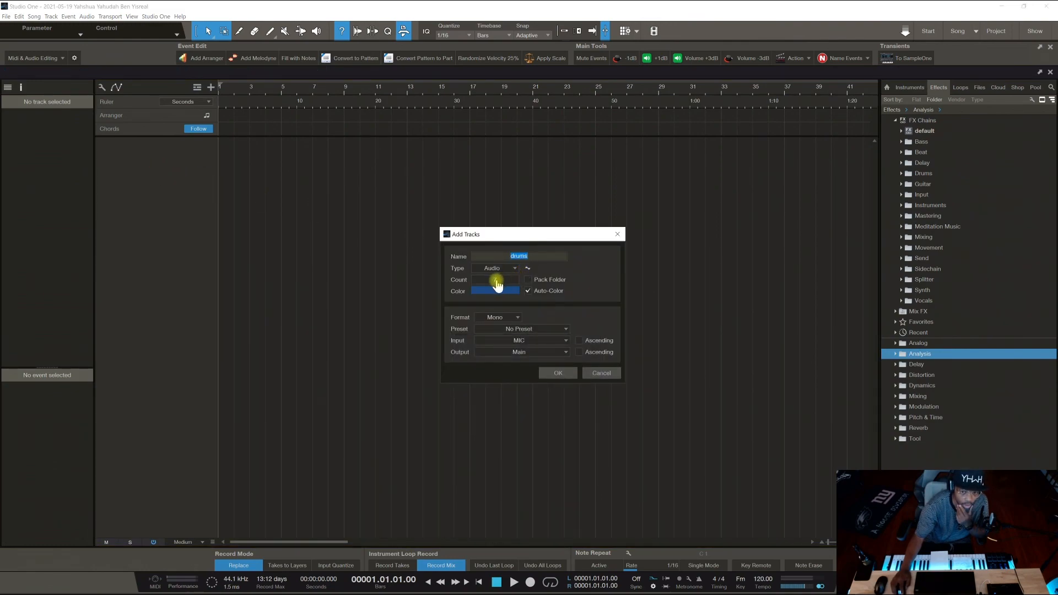
pyautogui.scroll(6, 496, 281)
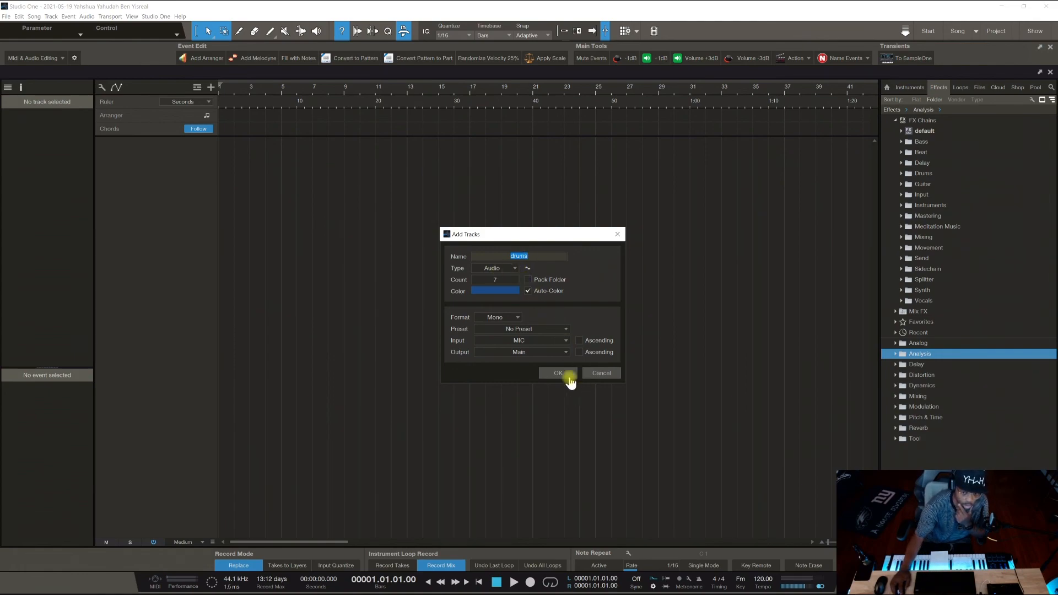
pyautogui.click(563, 373)
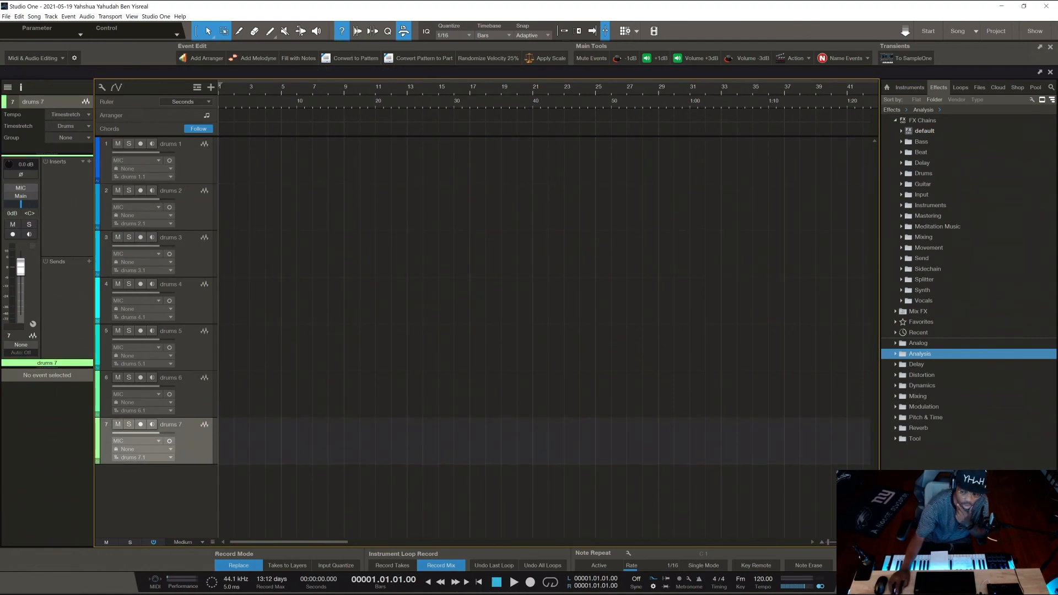
# Select the drums 1 channel in the console and browse the Dynamics effects.
pyautogui.click(1004, 583)
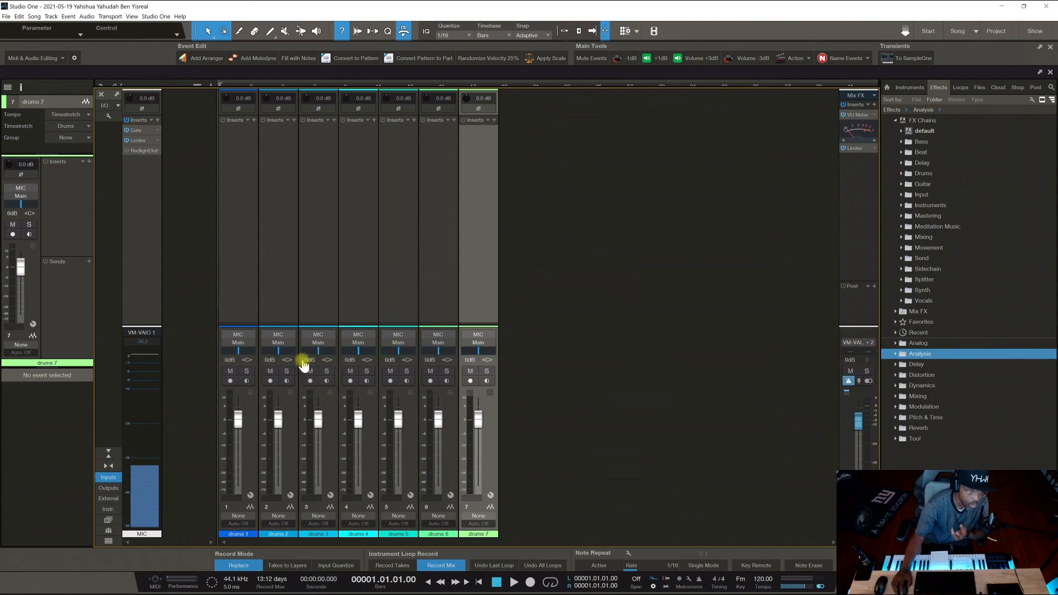
pyautogui.click(247, 134)
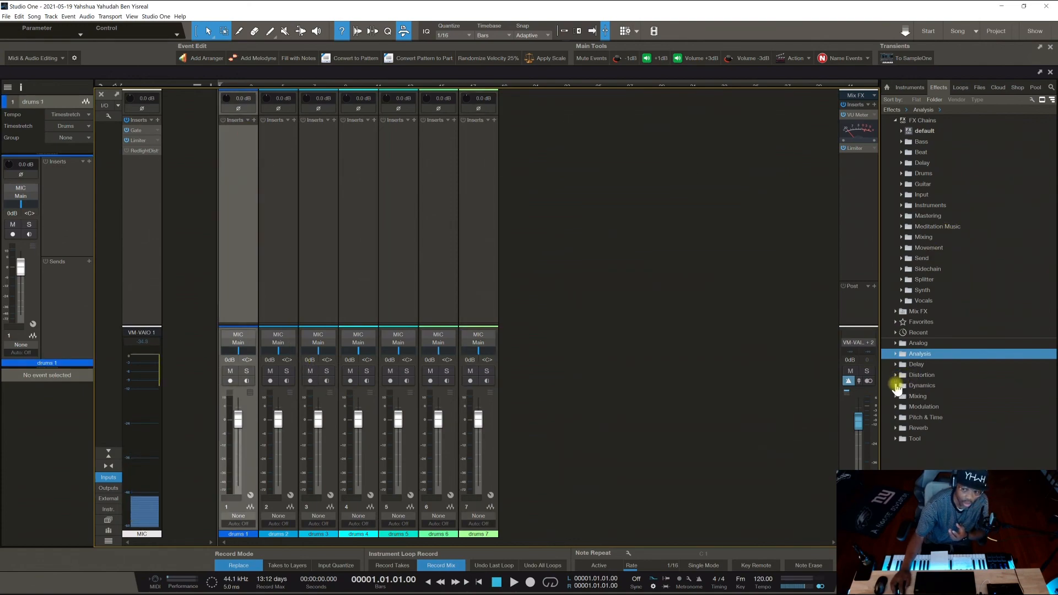
pyautogui.click(896, 387)
pyautogui.scroll(-4, 926, 458)
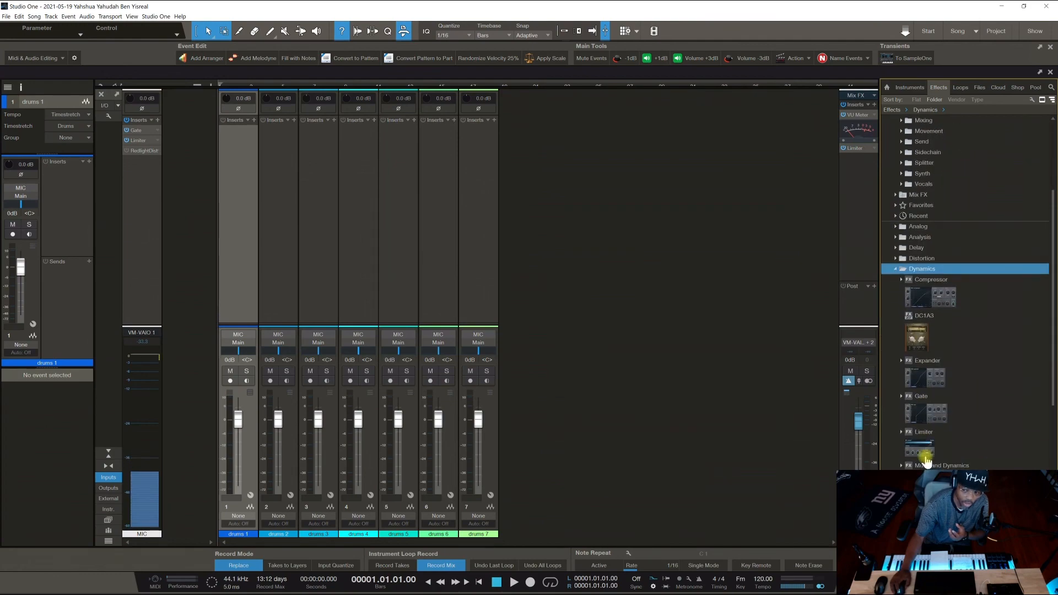
pyautogui.scroll(-3, 927, 462)
pyautogui.scroll(3, 927, 462)
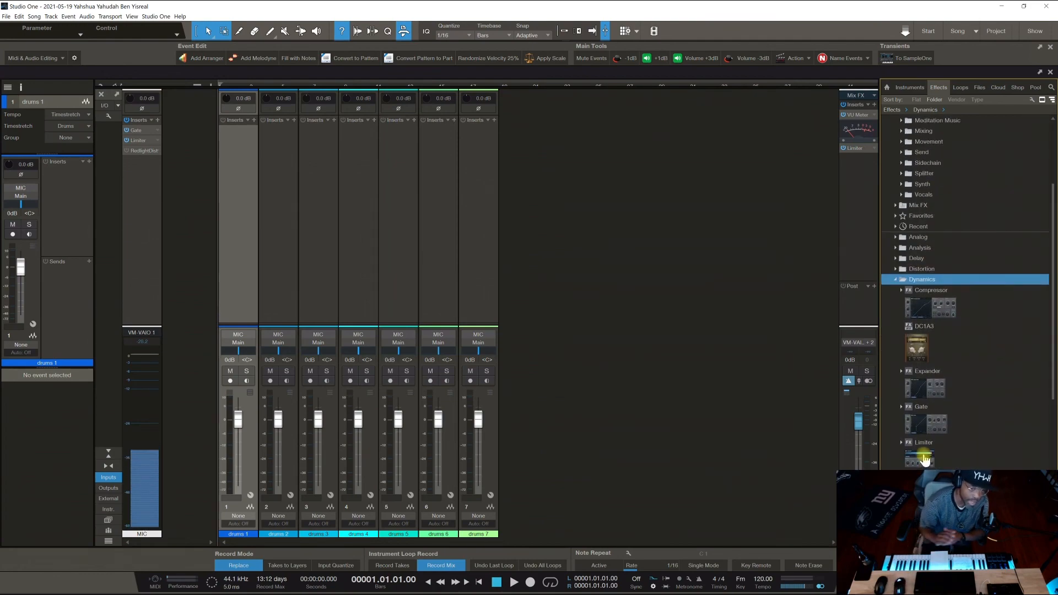